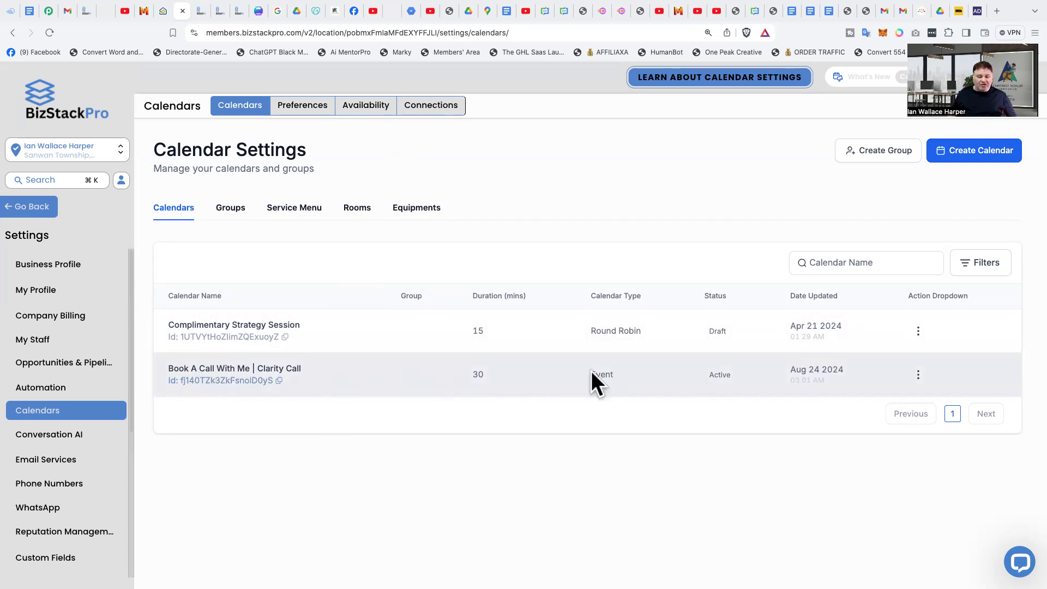
Step: View the scheduling types offered for a new calendar, and close the chooser without selecting one
click(918, 376)
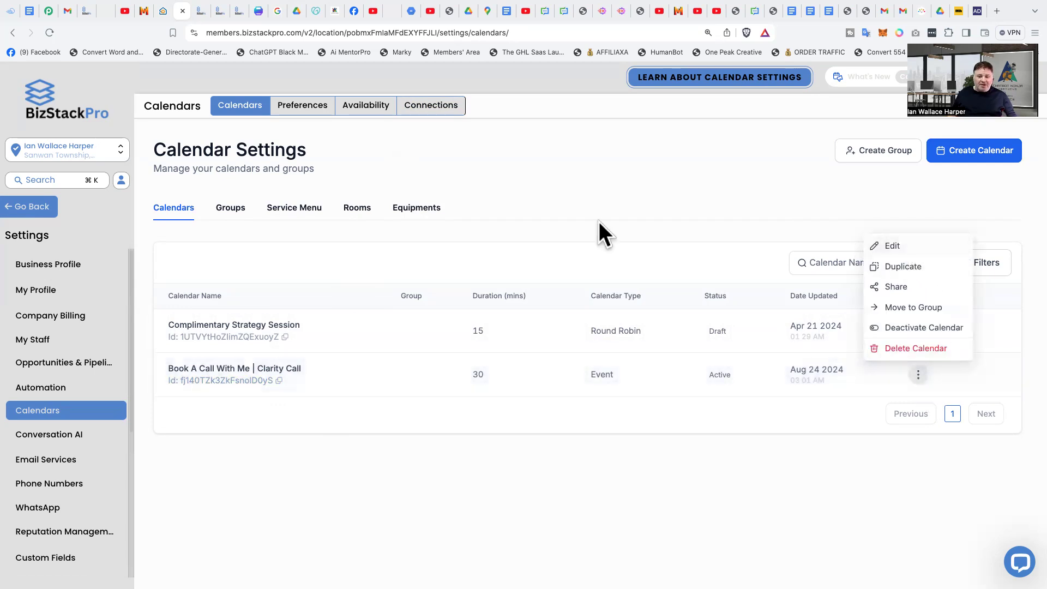
click(592, 201)
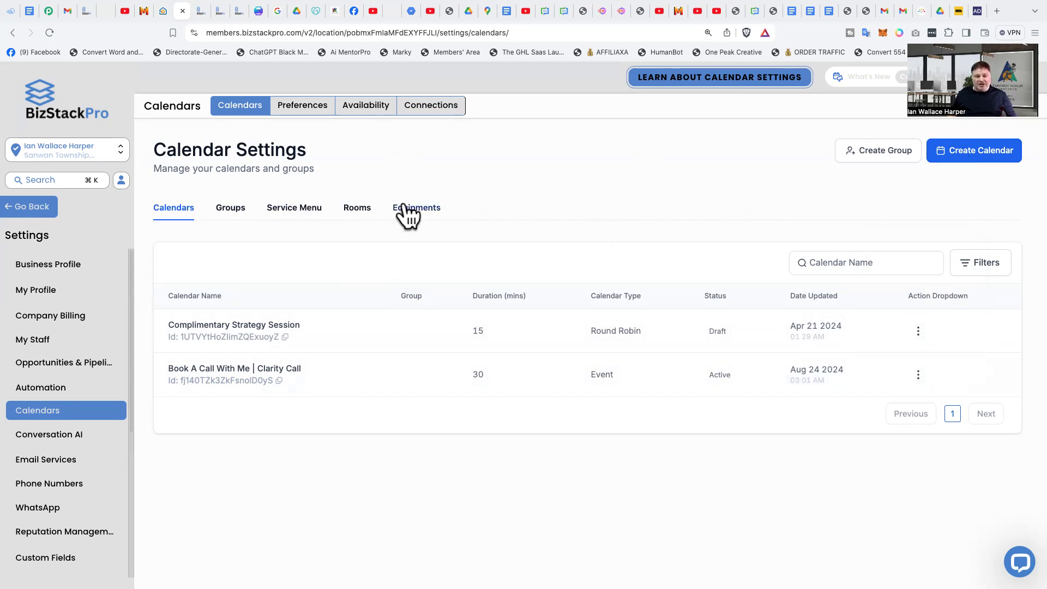
click(960, 164)
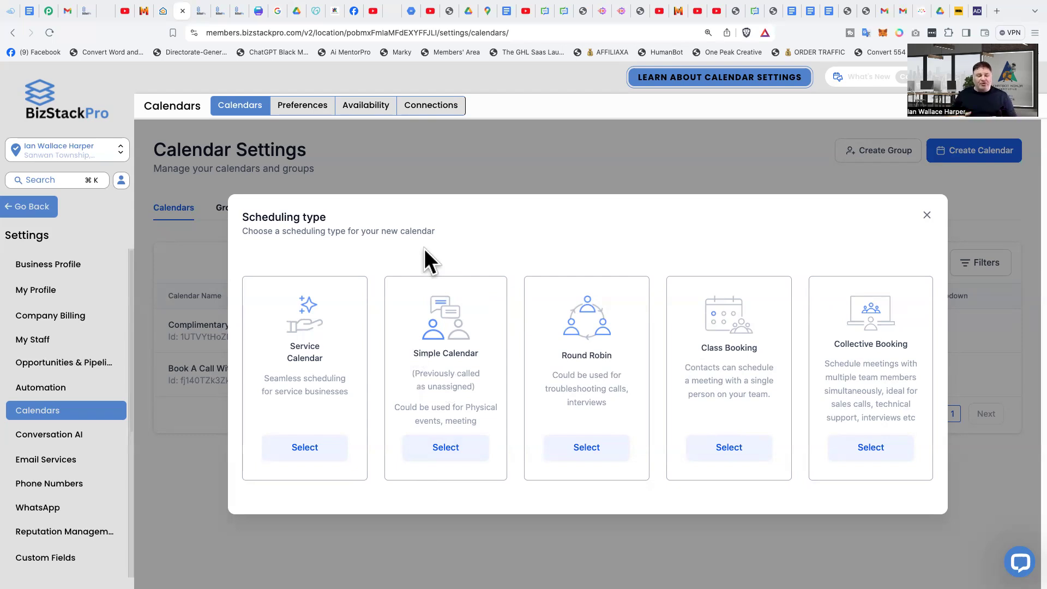
click(926, 215)
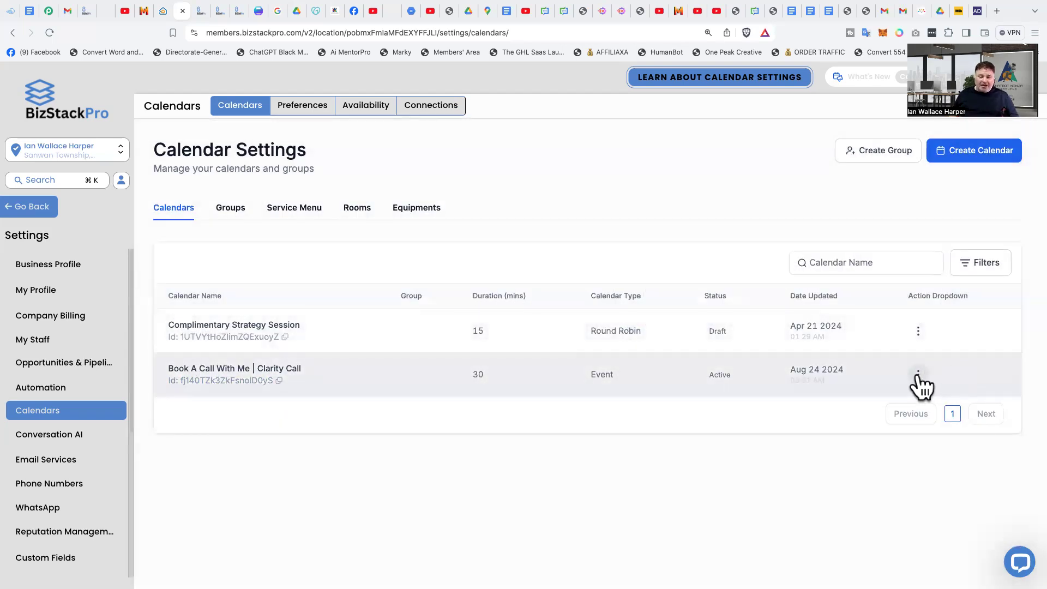
Step: Open the Book A Call With Me | Clarity Call calendar for editing and review its meeting details, from logo to event color
click(919, 375)
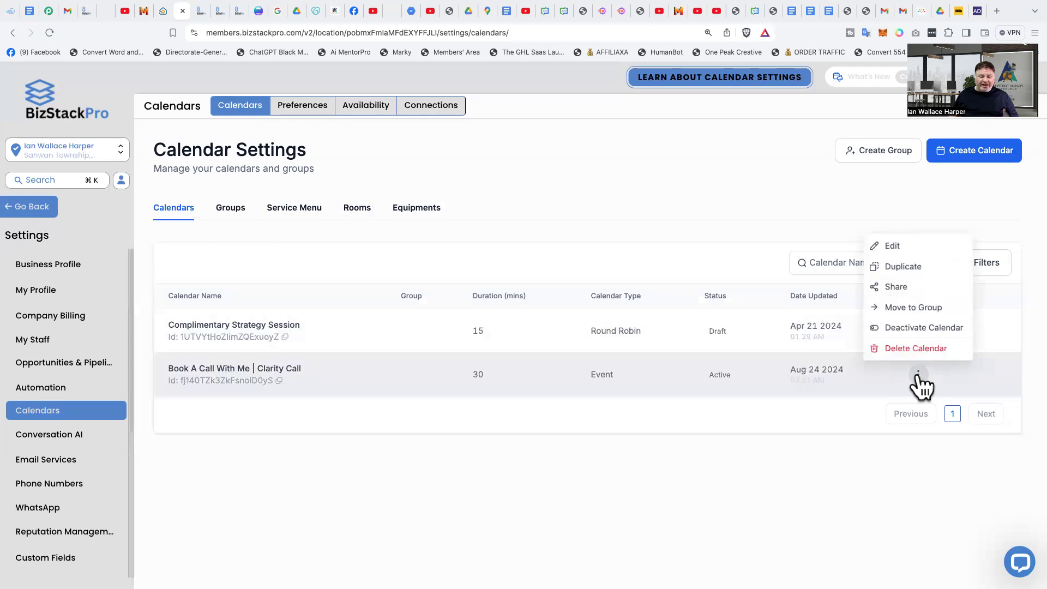
click(919, 246)
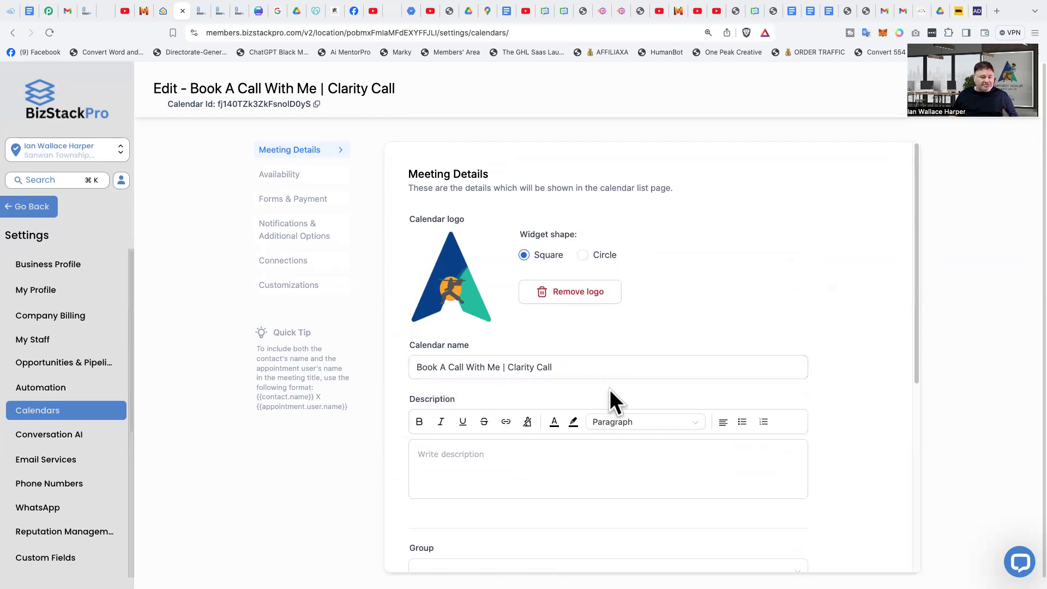
click(417, 369)
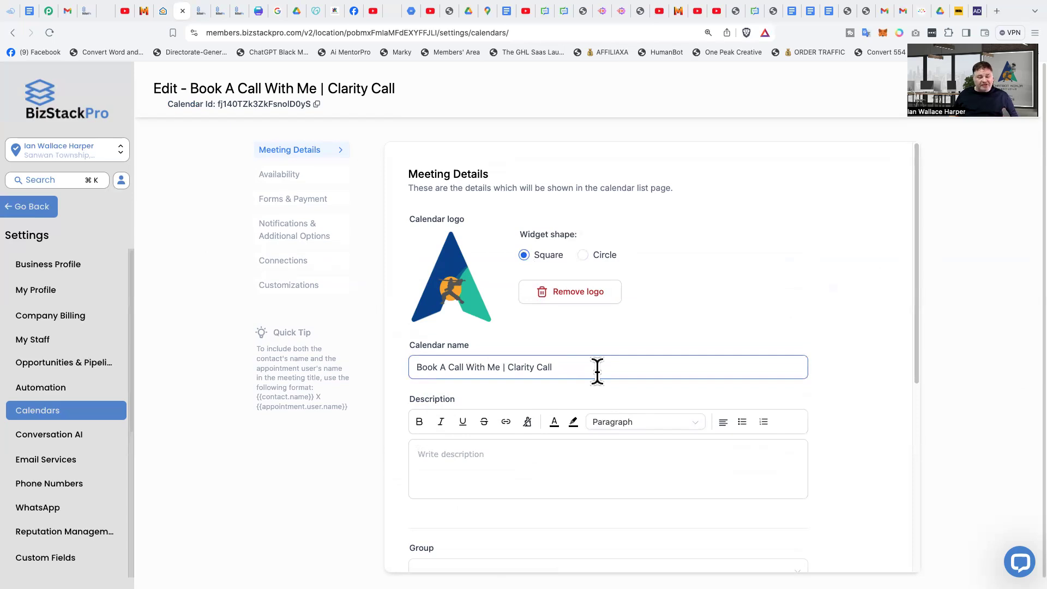
click(435, 457)
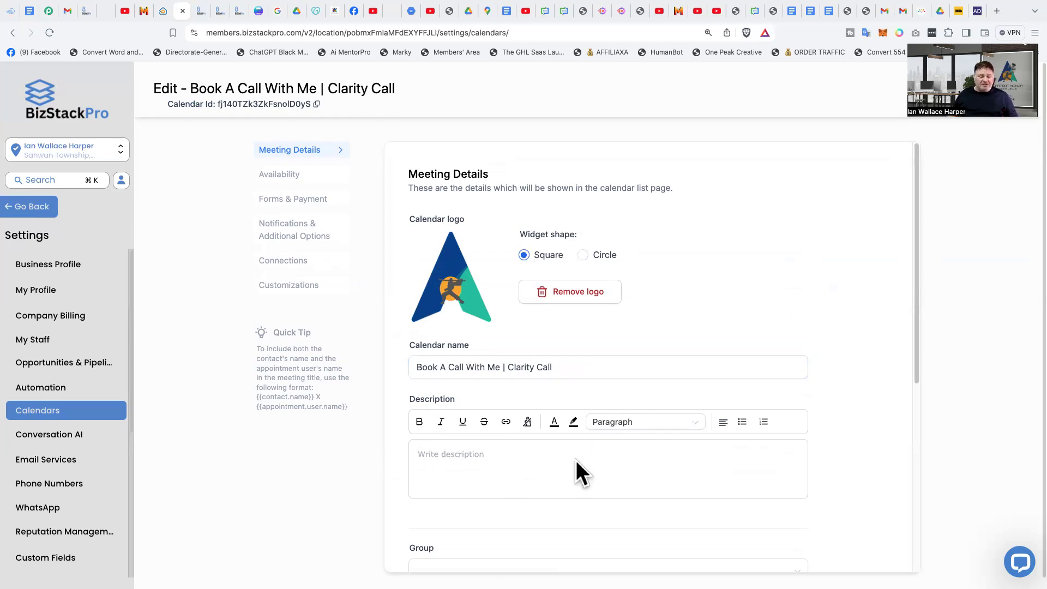
scroll(612, 452, down, 1)
scroll(612, 452, down, 1)
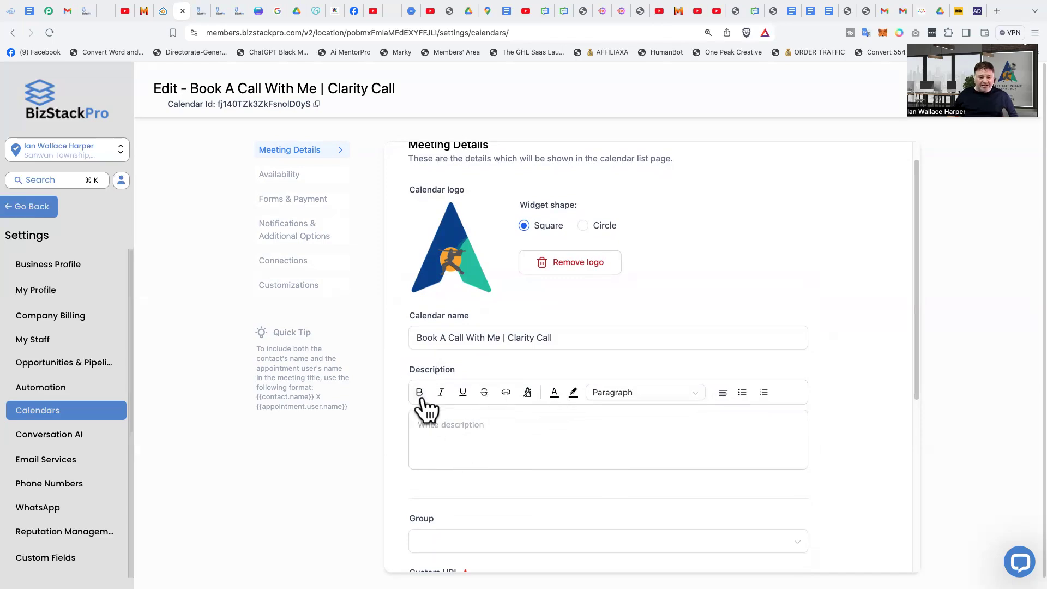
click(506, 438)
scroll(606, 420, down, 4)
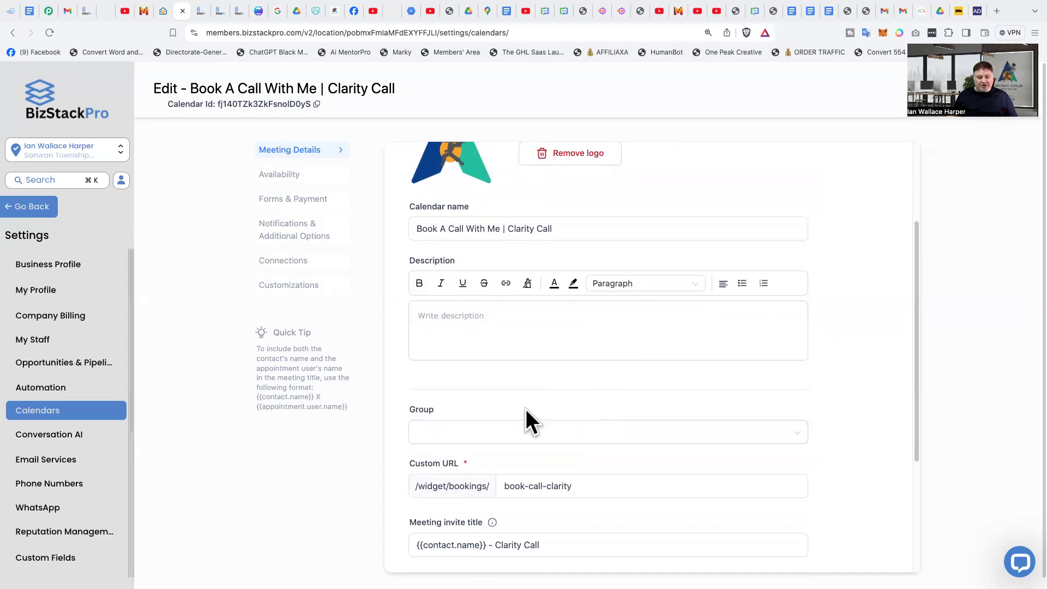
scroll(600, 409, down, 2)
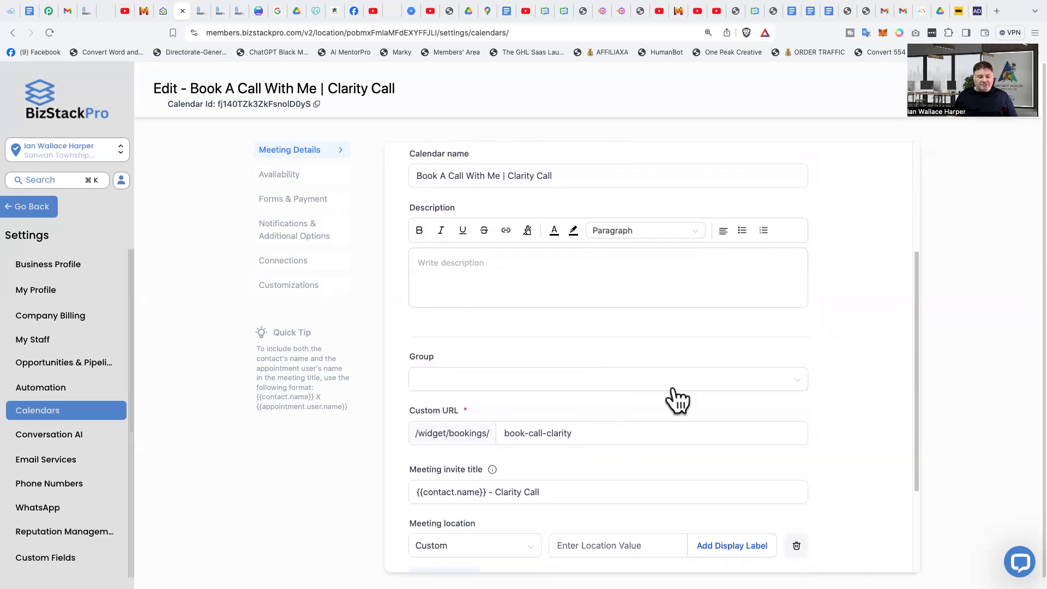
scroll(720, 397, down, 1)
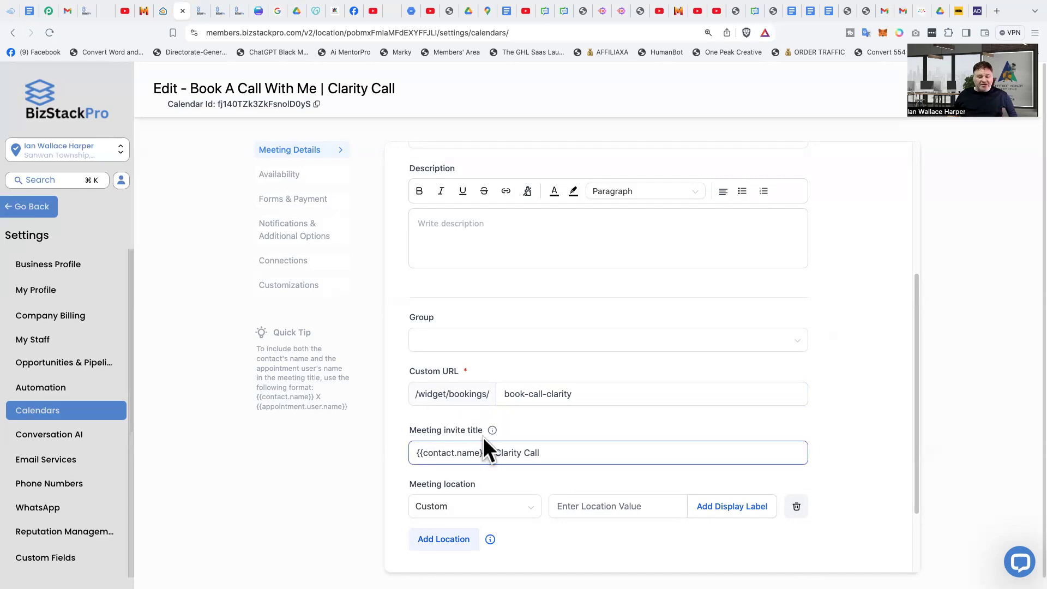
scroll(568, 459, down, 2)
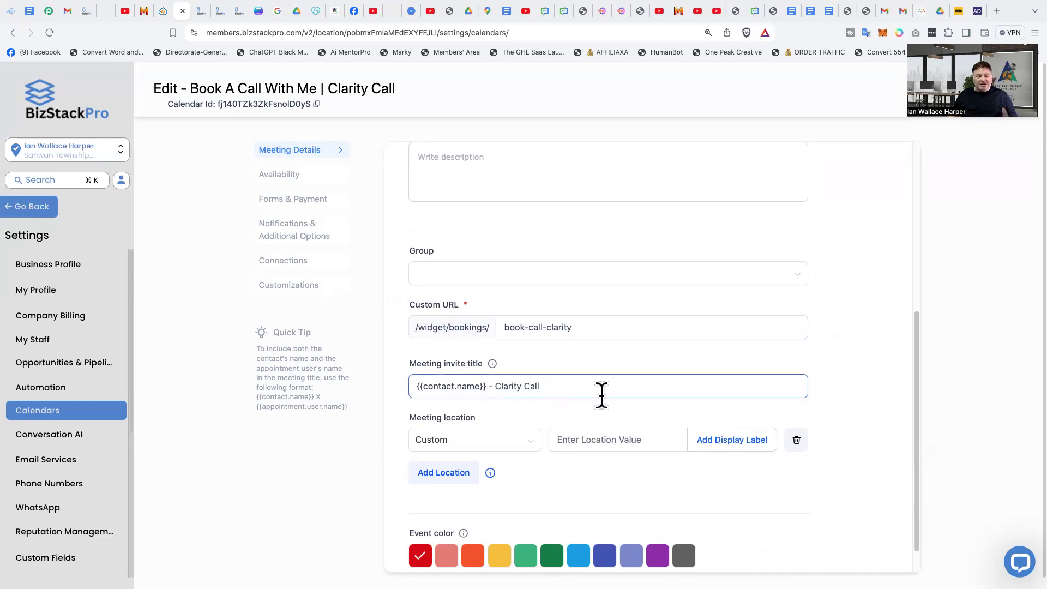
scroll(617, 400, down, 1)
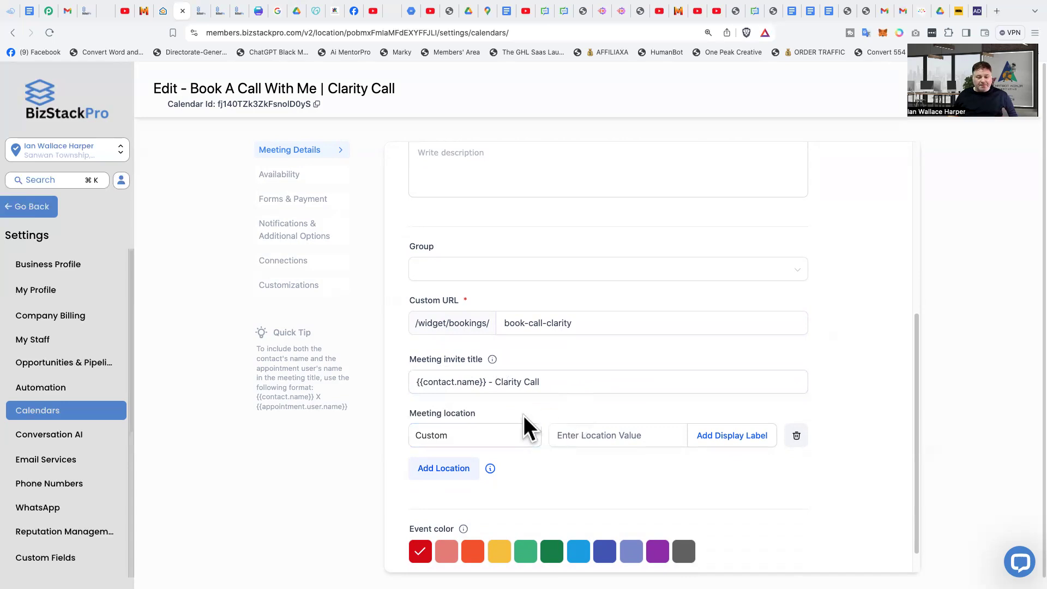
scroll(440, 449, down, 1)
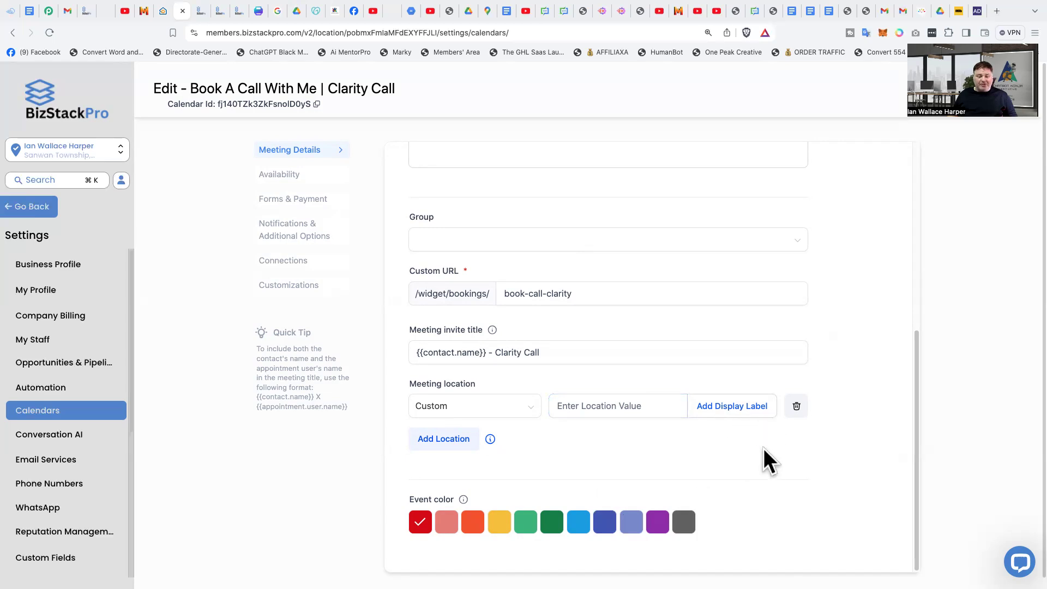
scroll(649, 446, down, 1)
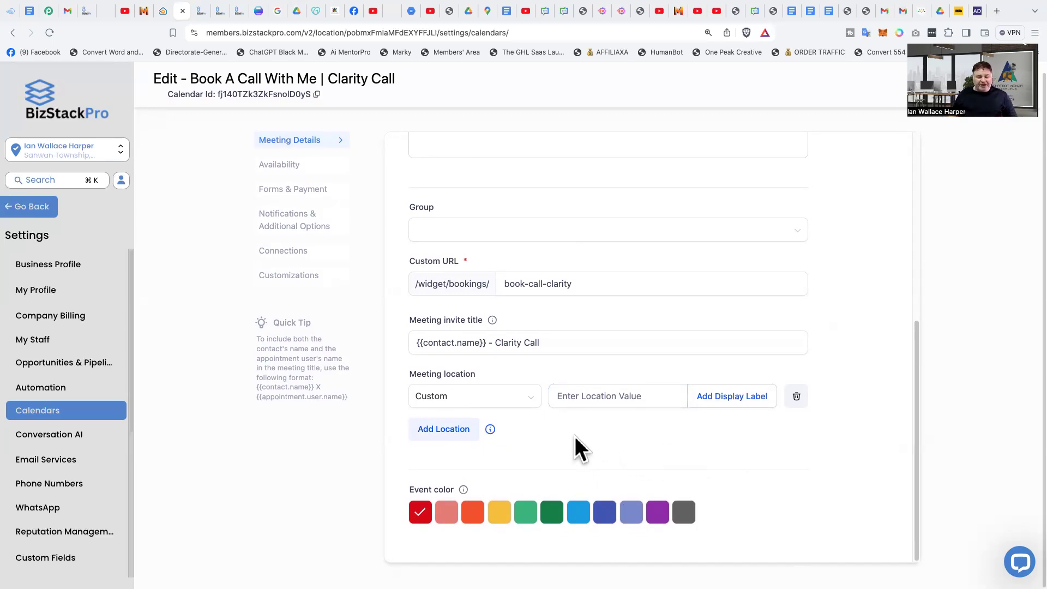
scroll(655, 442, up, 5)
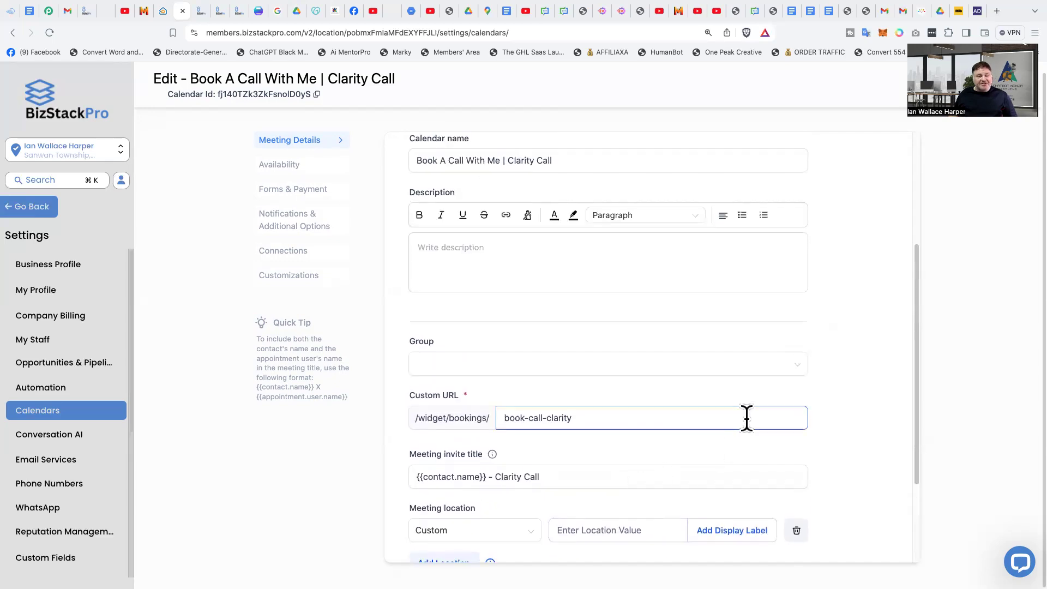
scroll(586, 271, up, 4)
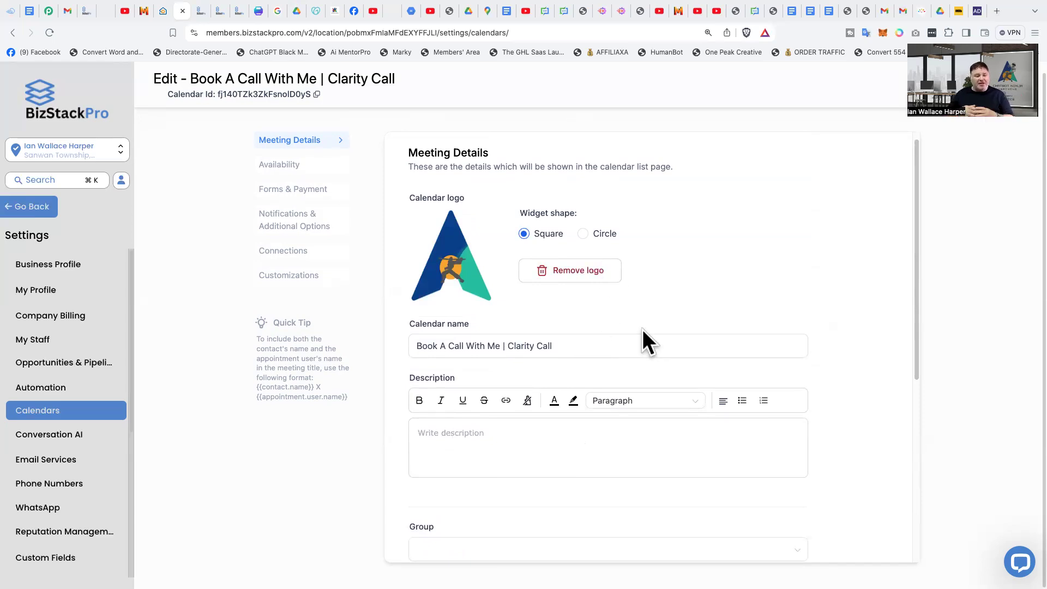
Step: Examine the calendar's availability settings: weekly hours, Look Busy, recurring meetings, meeting interval and duration, booking limits and buffer times
click(272, 166)
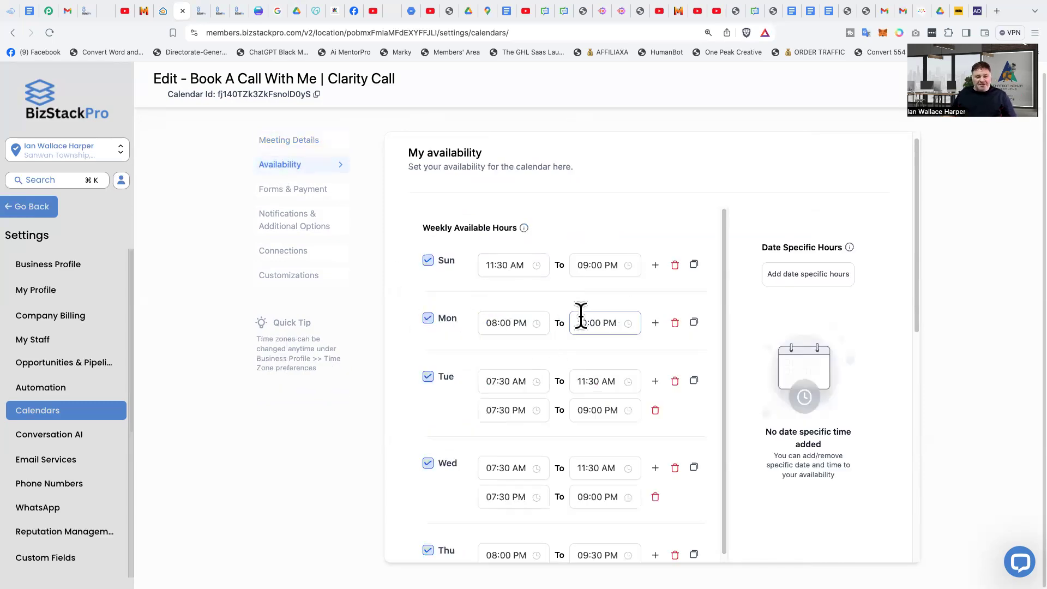
scroll(583, 371, down, 3)
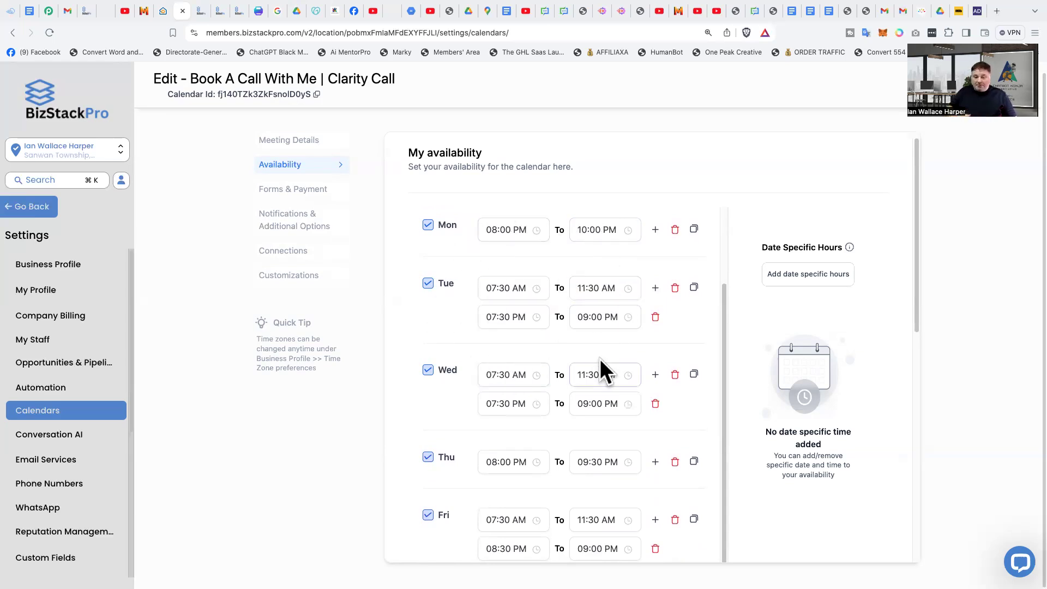
scroll(652, 349, down, 1)
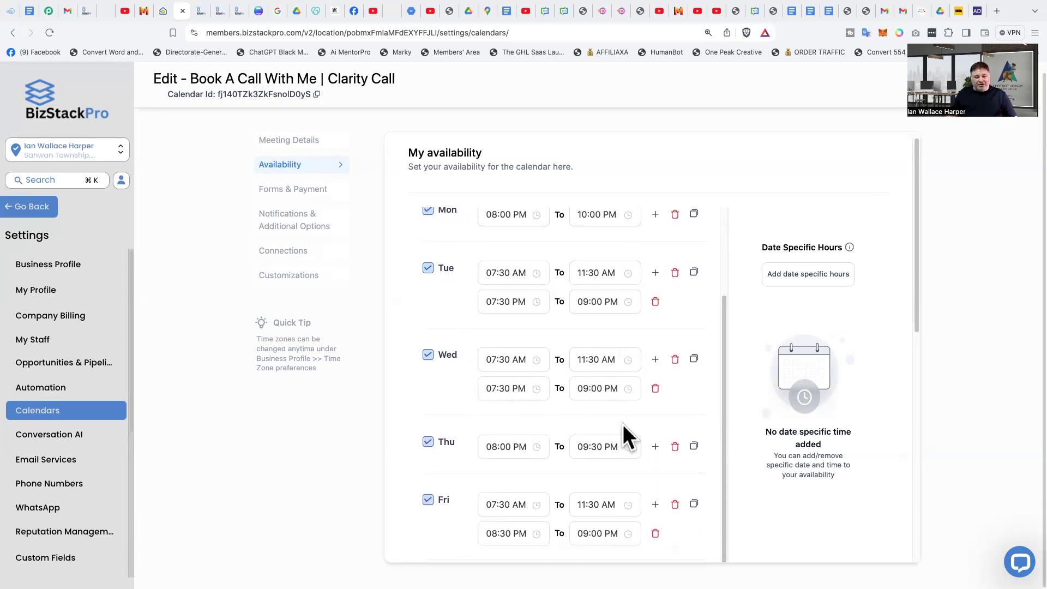
scroll(644, 422, down, 5)
scroll(657, 419, down, 2)
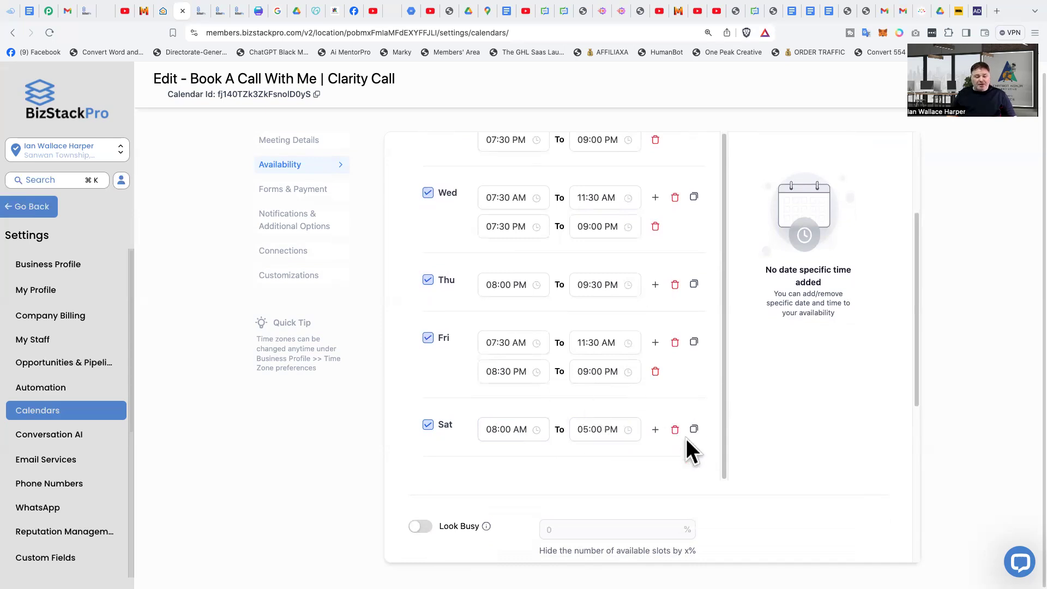
scroll(500, 478, down, 3)
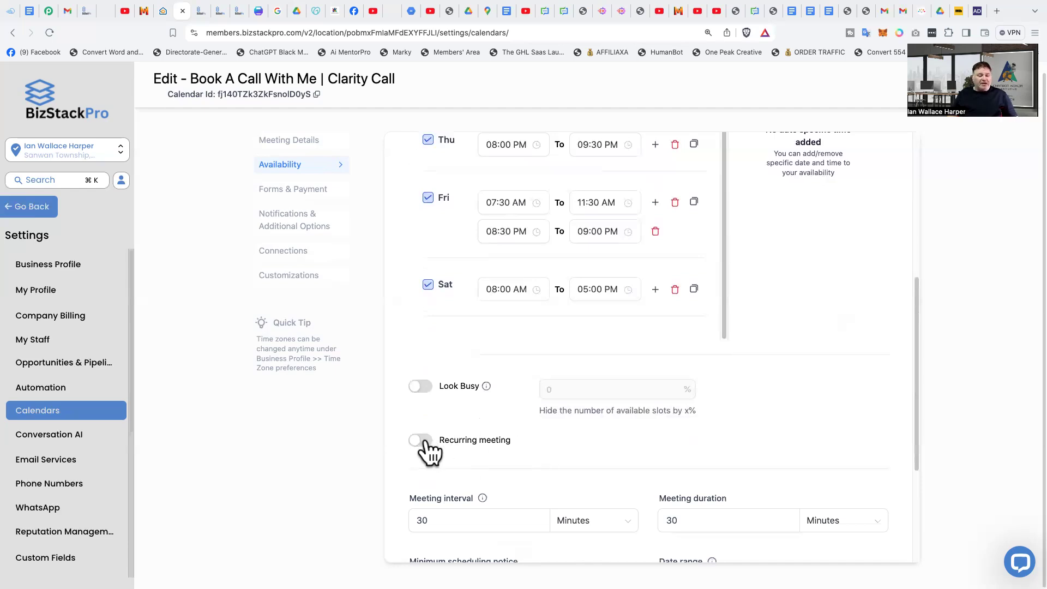
scroll(621, 434, down, 3)
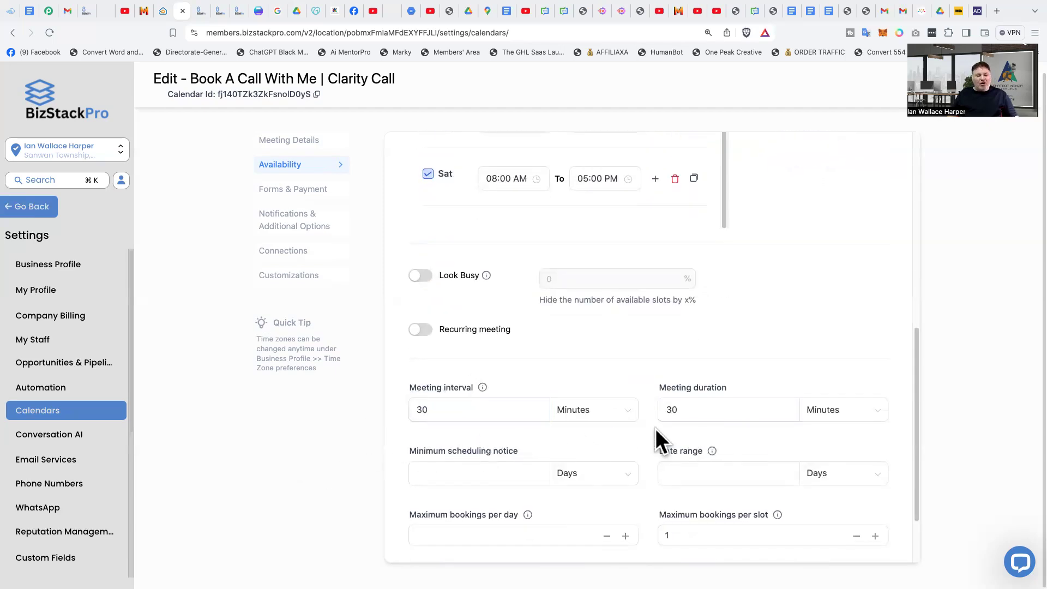
scroll(660, 431, down, 2)
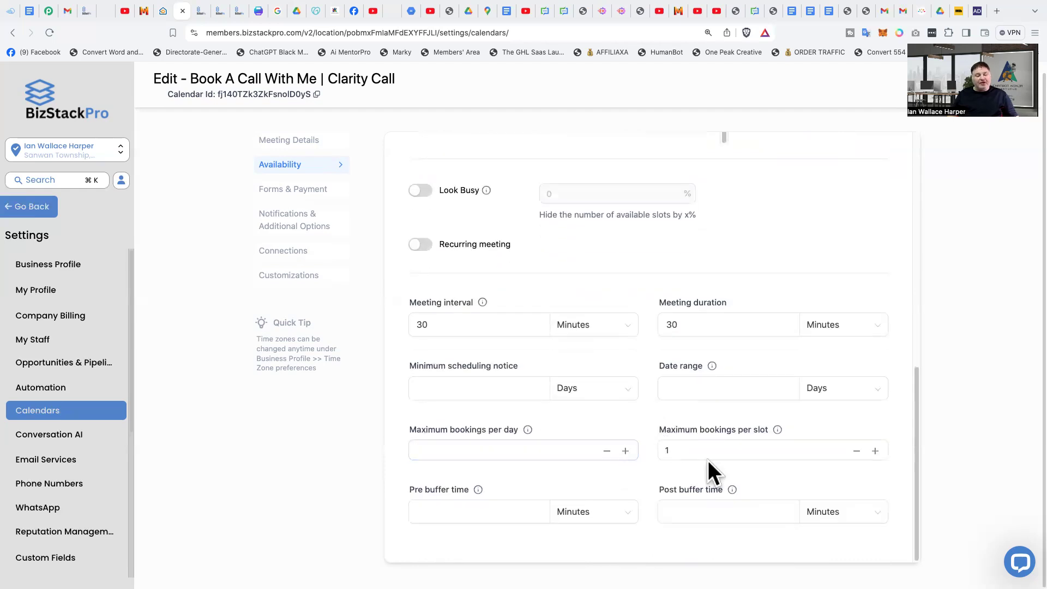
scroll(708, 460, up, 12)
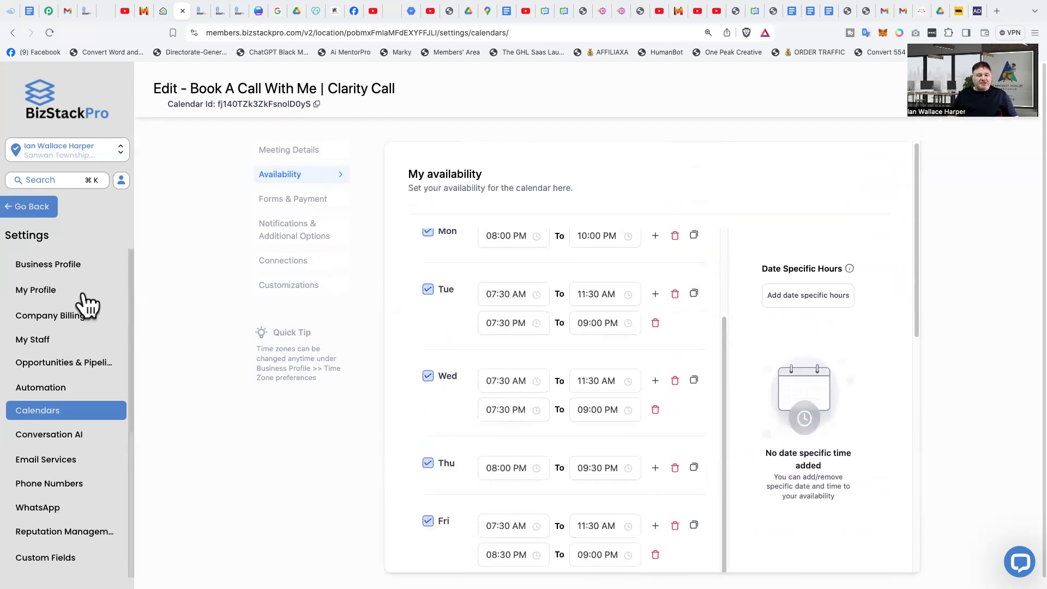
Step: Review the calendar's form, widget order, confirmation page, auto-confirm and payment settings
click(267, 200)
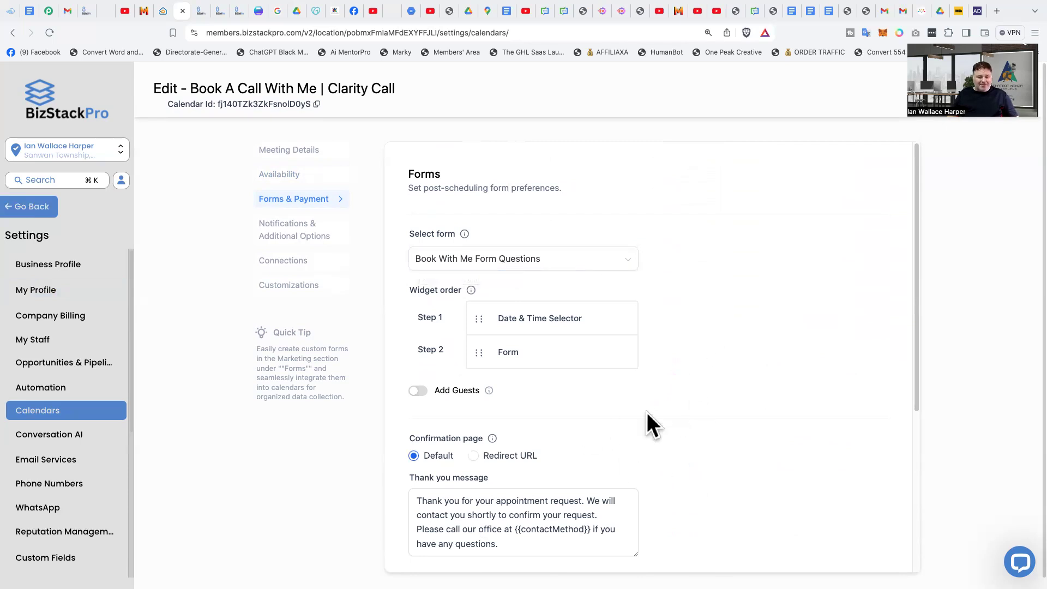
scroll(650, 412, down, 5)
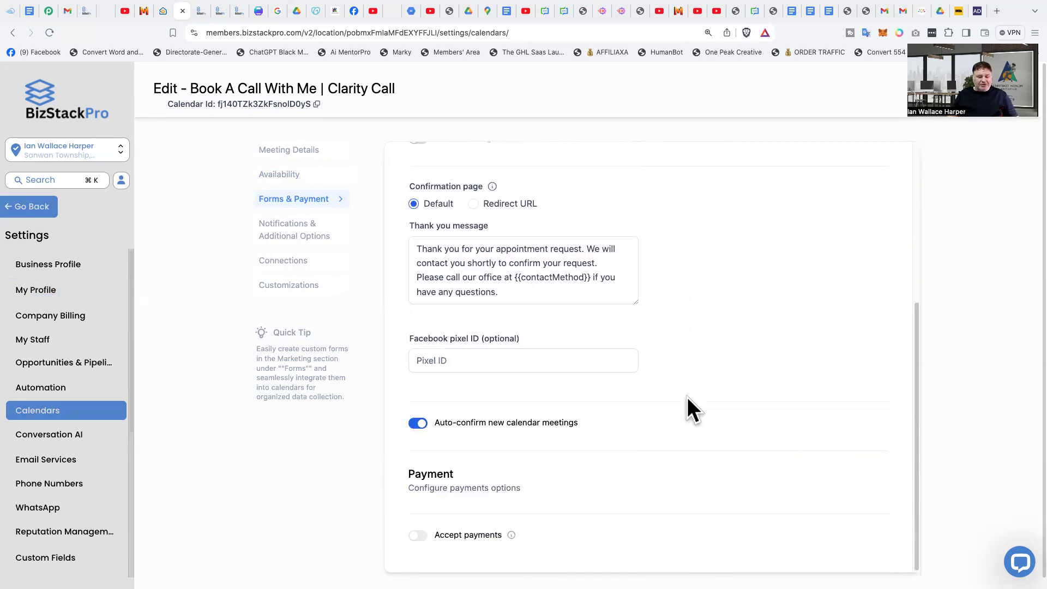
scroll(687, 398, down, 1)
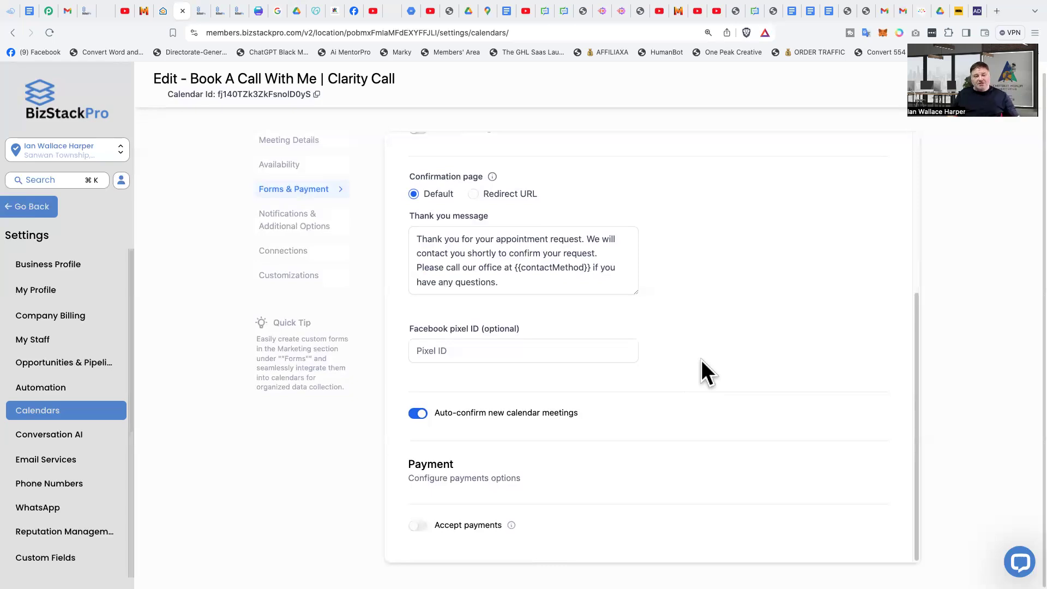
scroll(645, 283, up, 3)
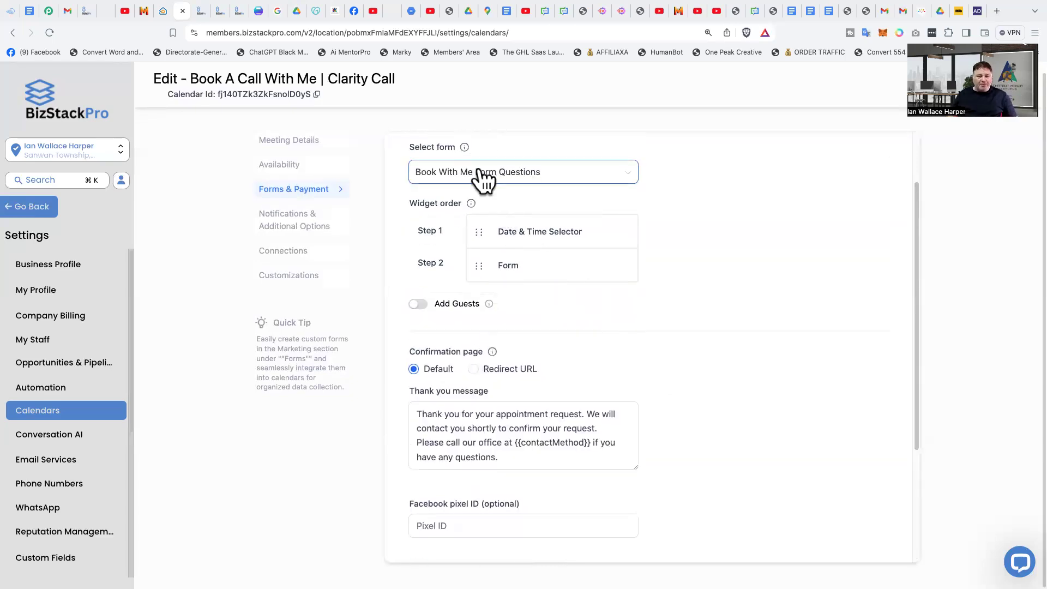
Step: Look through the forms available for the calendar's booking form, and close the list without changing the selection
click(533, 174)
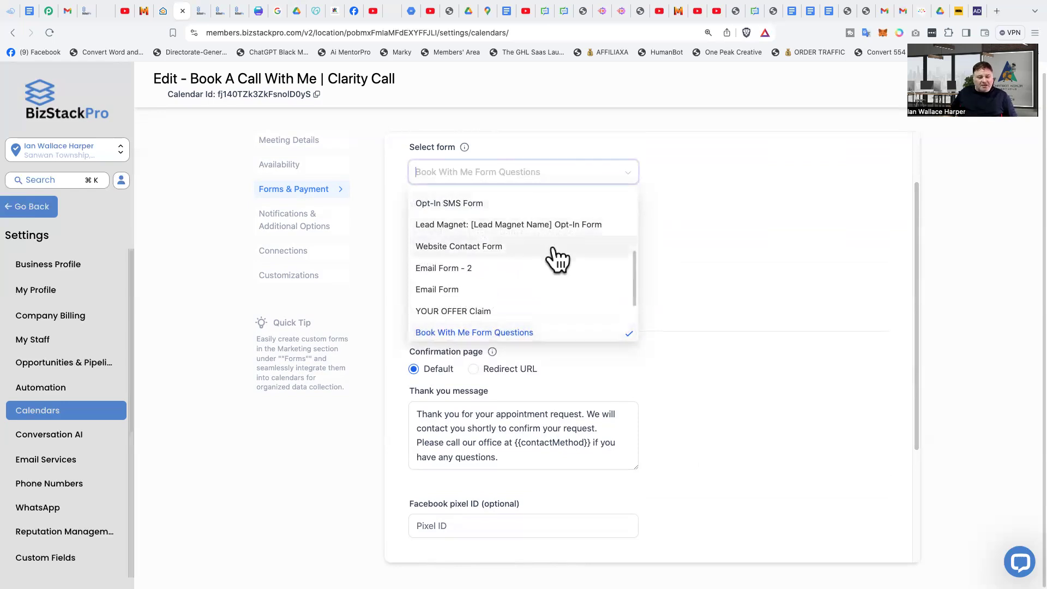
scroll(584, 316, down, 1)
scroll(584, 316, down, 3)
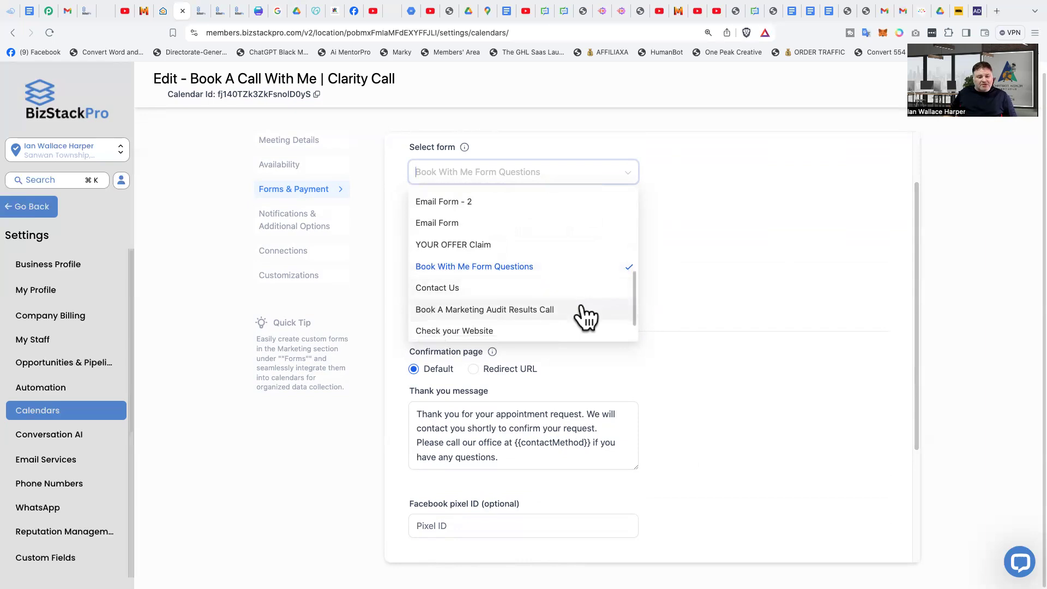
scroll(584, 316, down, 1)
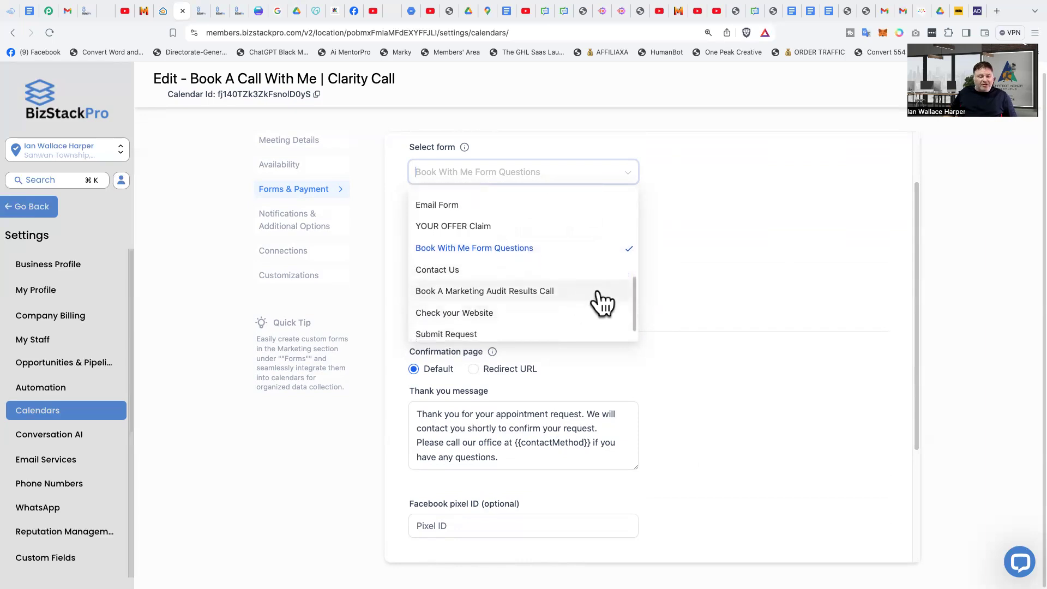
scroll(603, 302, down, 1)
scroll(601, 300, down, 1)
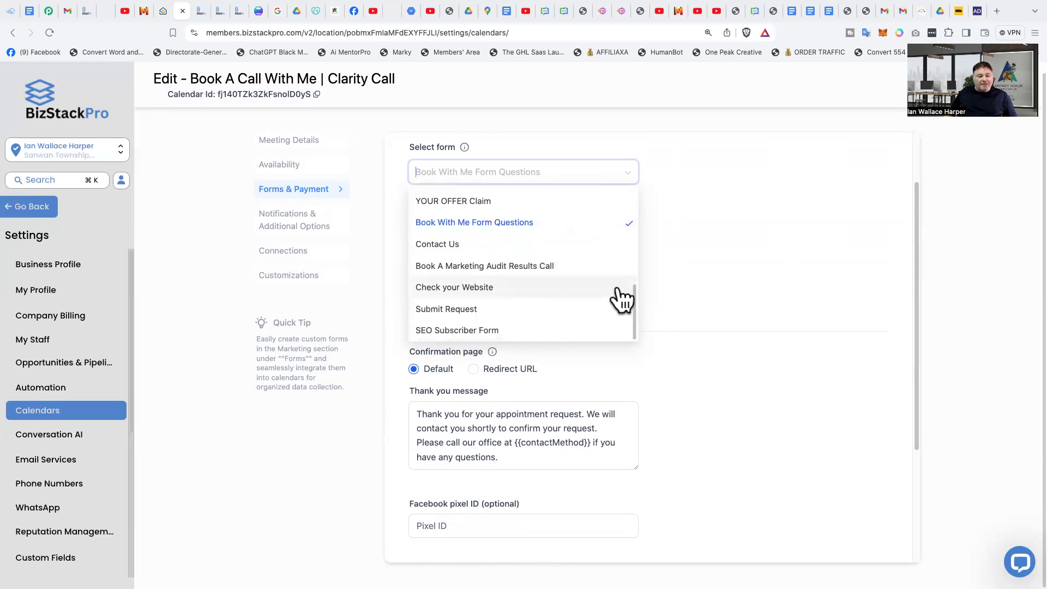
scroll(622, 305, up, 4)
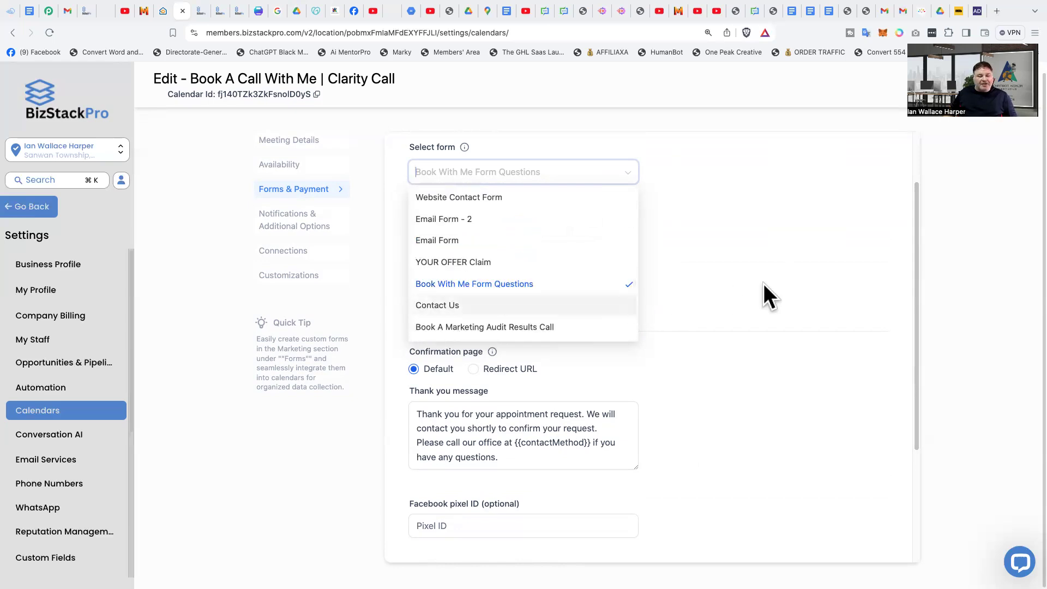
click(773, 237)
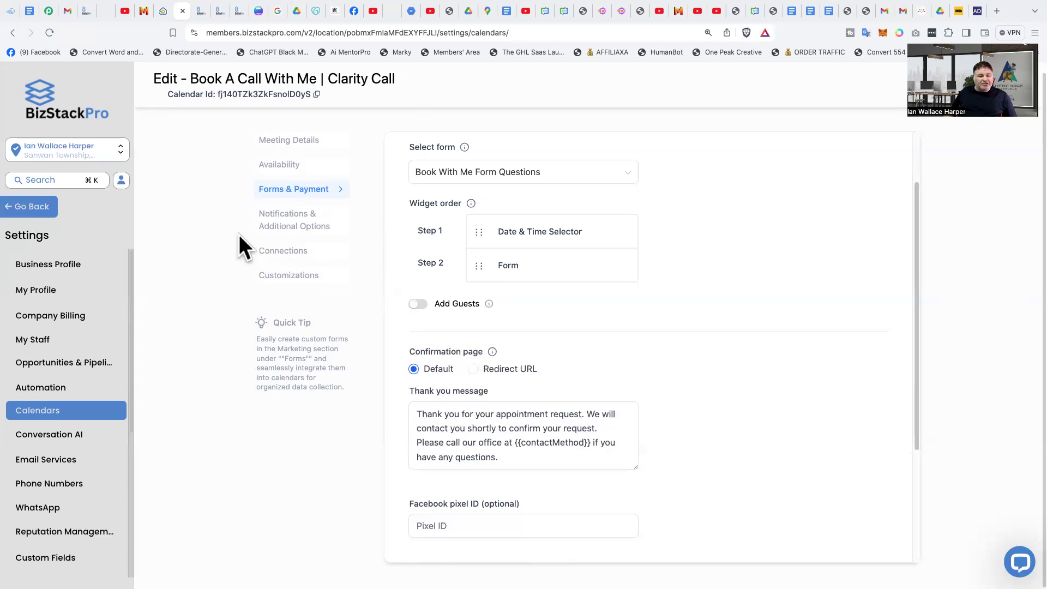
Step: Review the calendar's notification types, recipients, cancellation and reschedule policy and additional notes, and check its external calendar sync connection
click(268, 226)
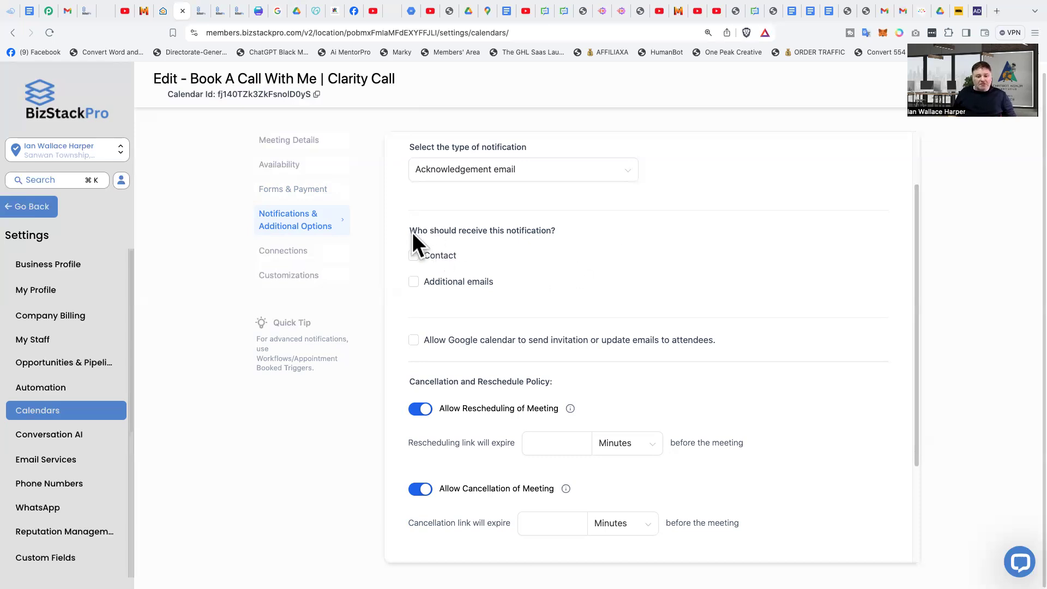
click(553, 174)
click(560, 185)
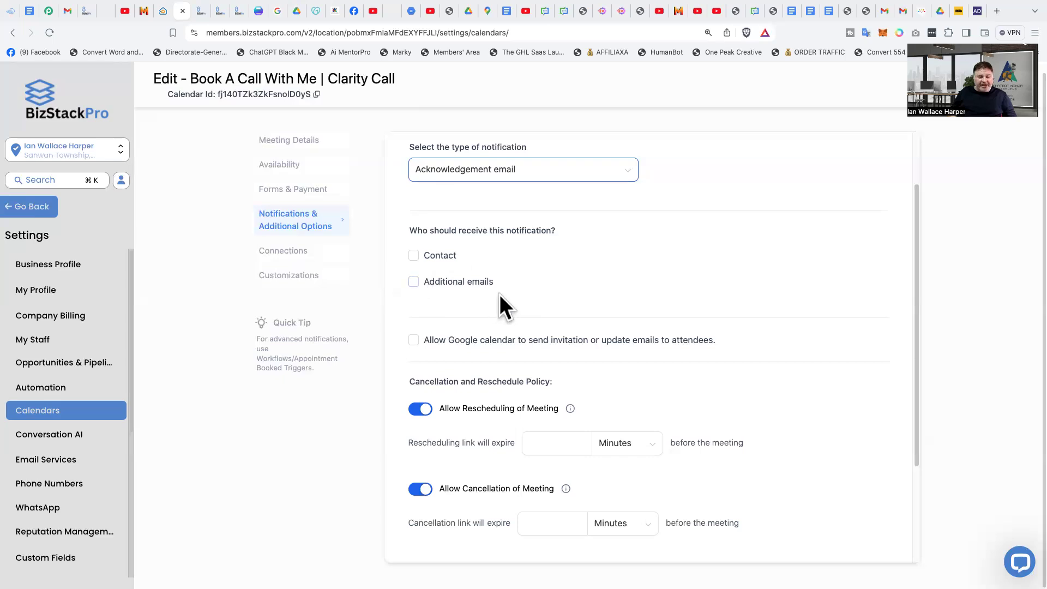
scroll(614, 273, down, 3)
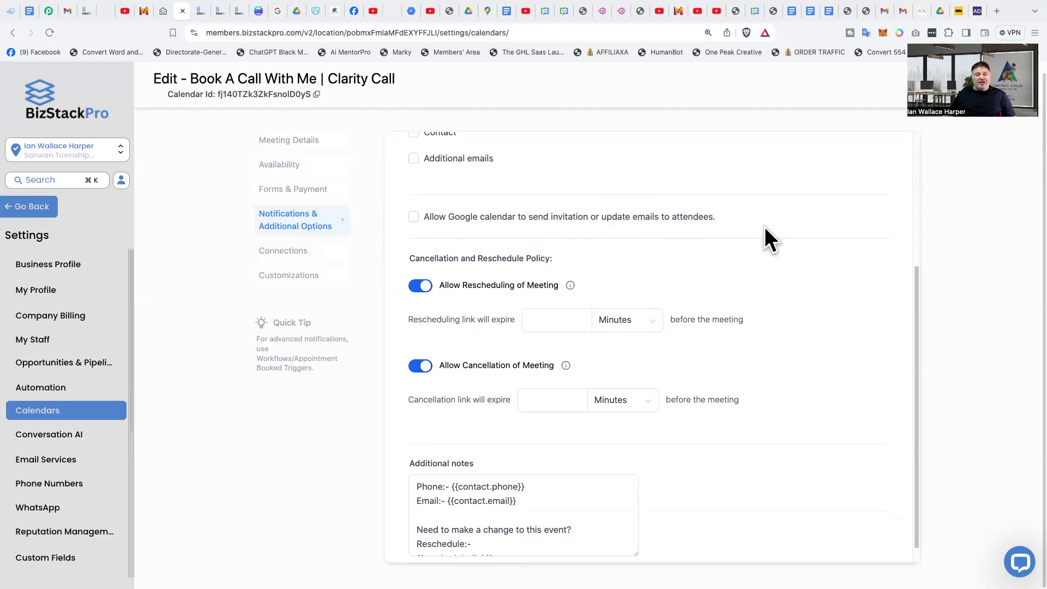
scroll(769, 245, down, 1)
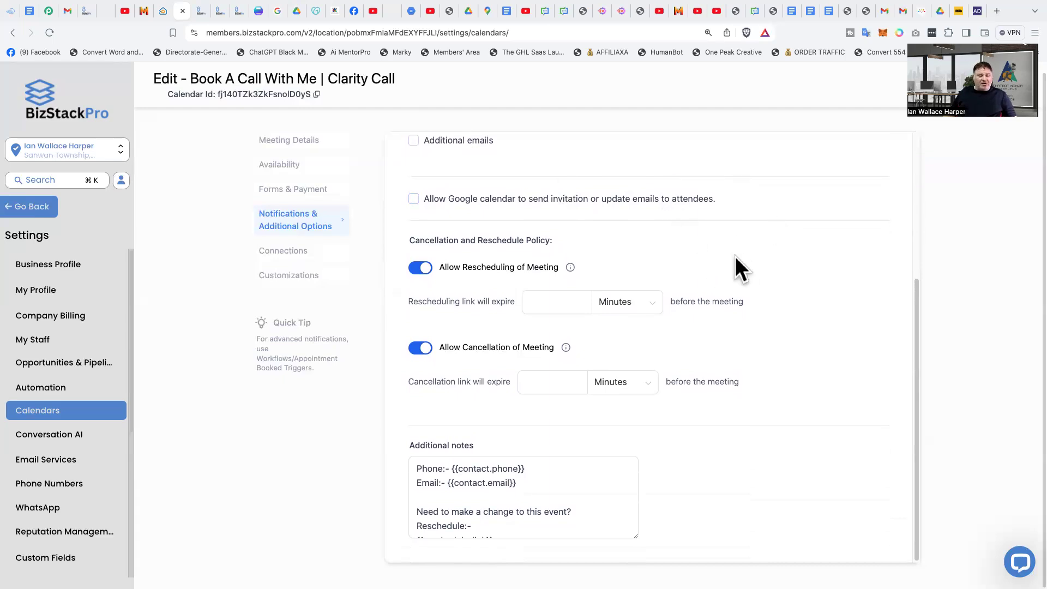
click(273, 256)
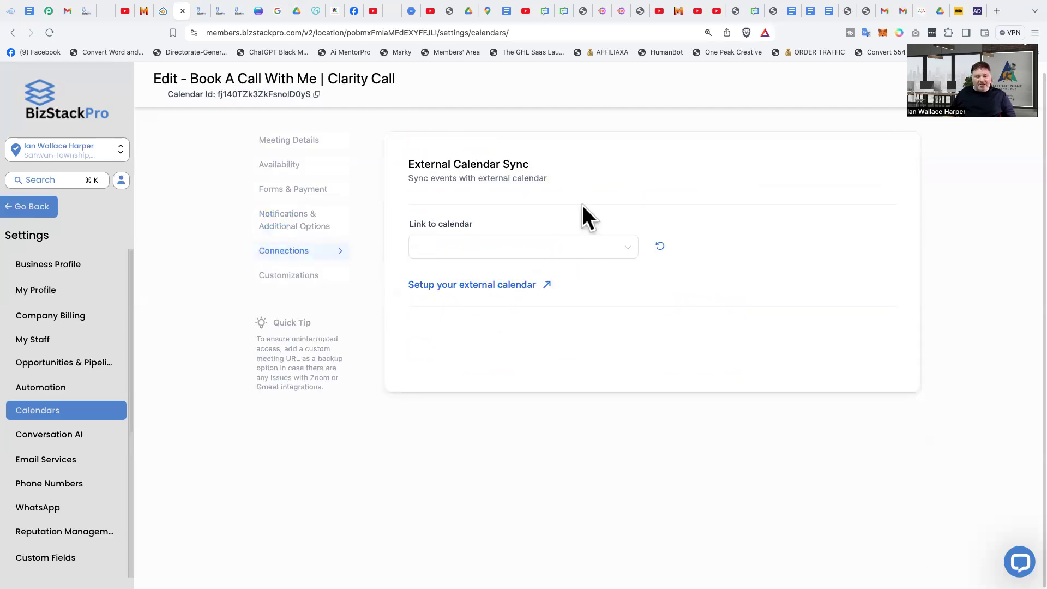
click(538, 249)
Step: Examine the calendar's customizations: cover image, widget style, colors, button text, display toggles and custom code
click(264, 280)
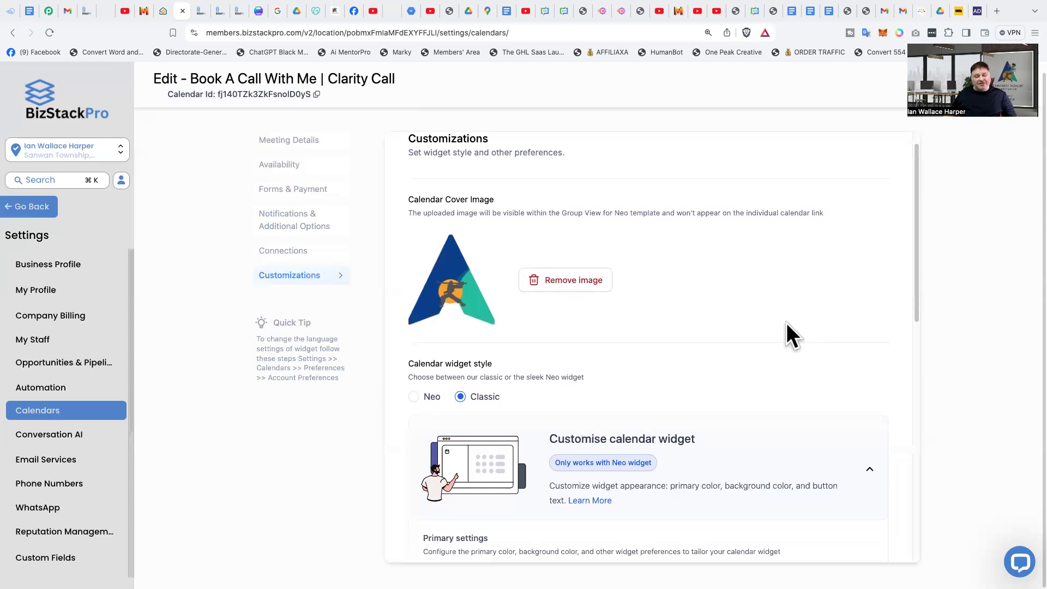
scroll(791, 335, down, 5)
scroll(789, 323, down, 4)
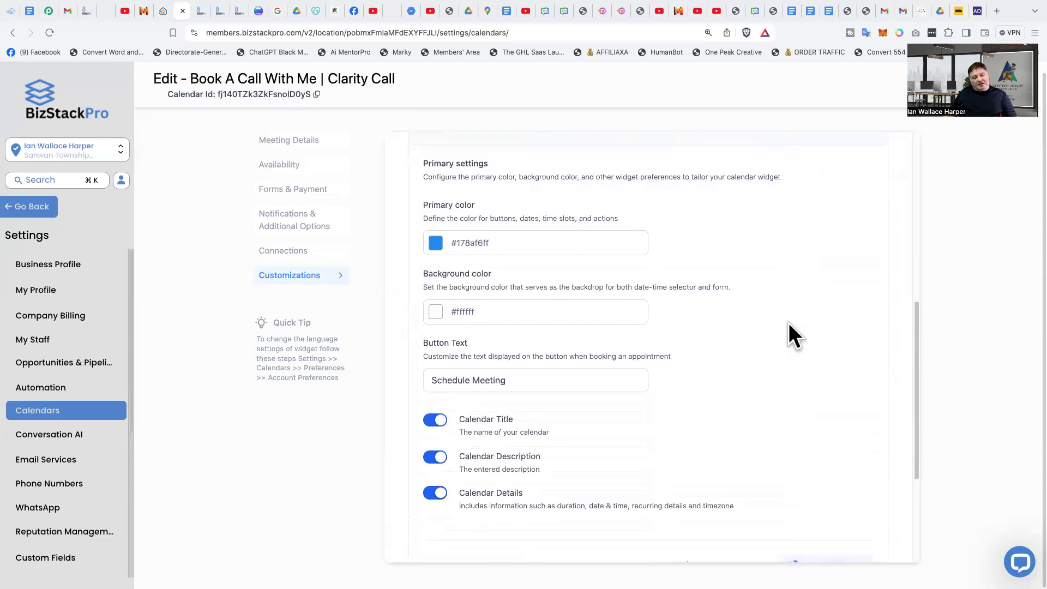
scroll(789, 323, down, 2)
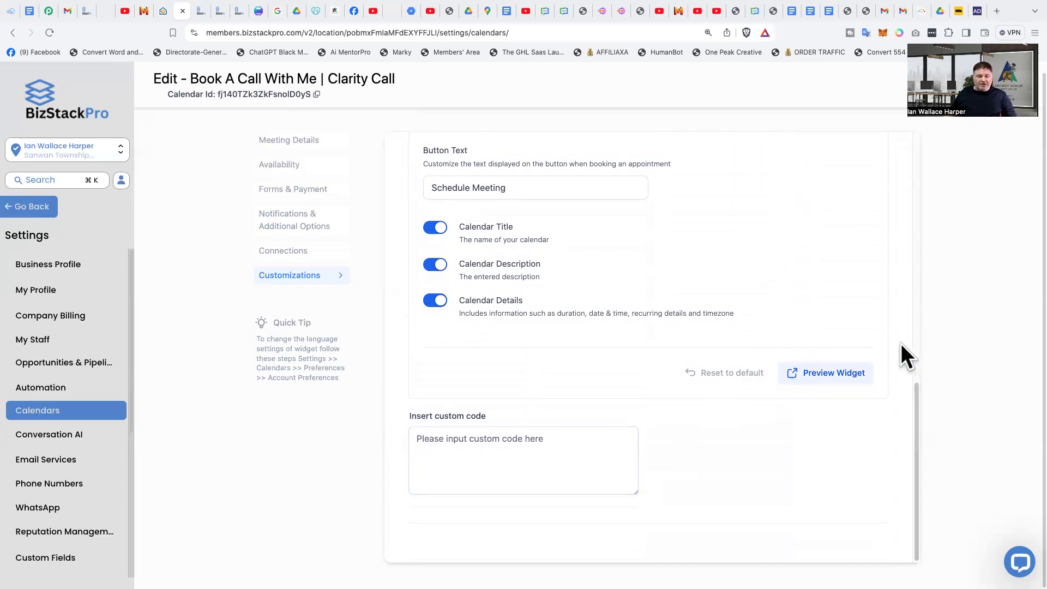
scroll(903, 350, up, 3)
scroll(904, 351, up, 10)
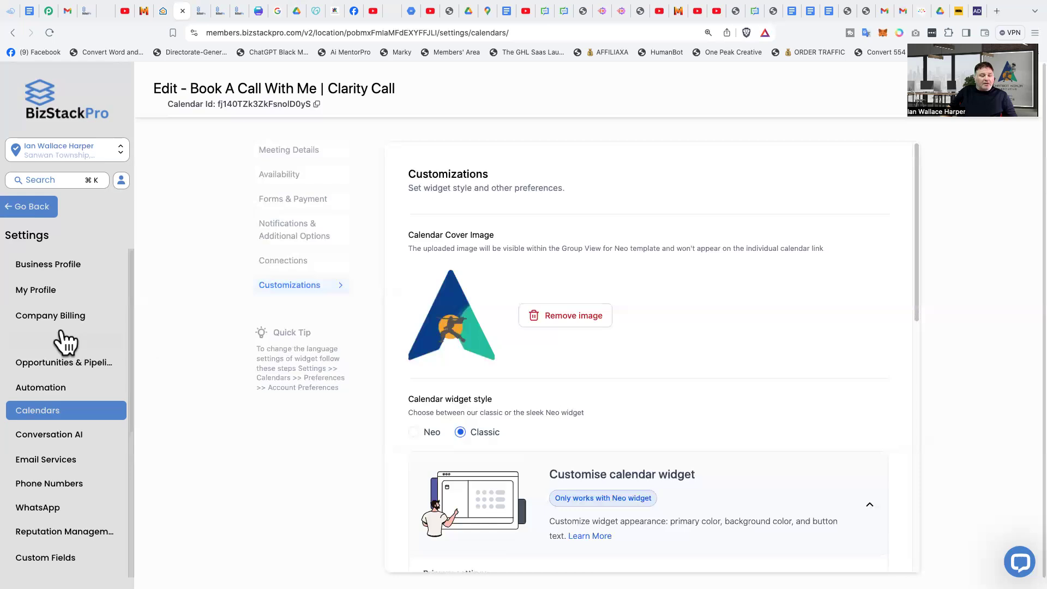
Step: Leave the settings and view the weekly calendar, the appointments list and the contacts list
click(31, 211)
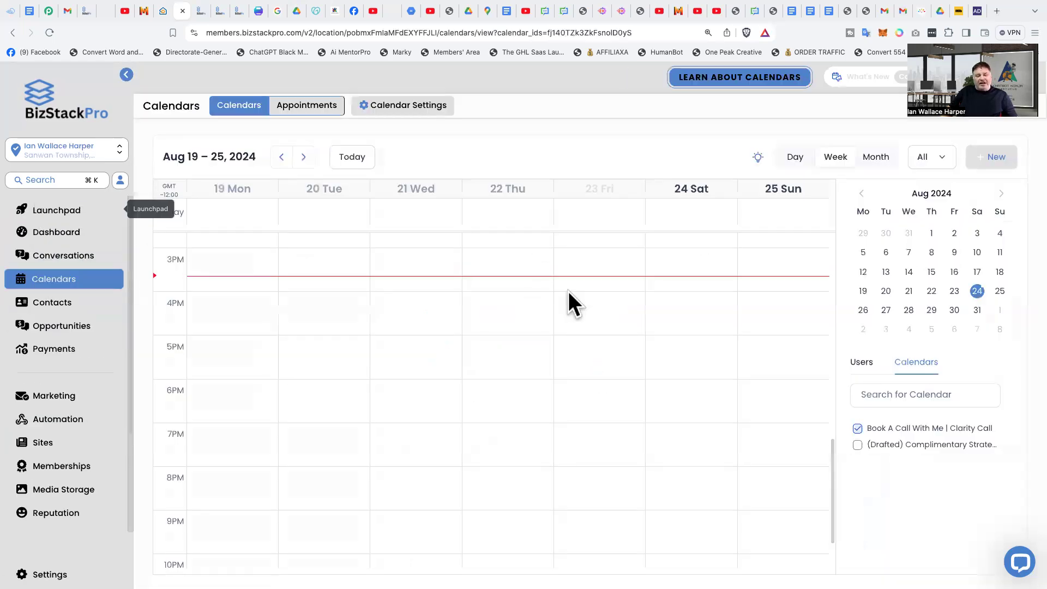
scroll(567, 425, down, 2)
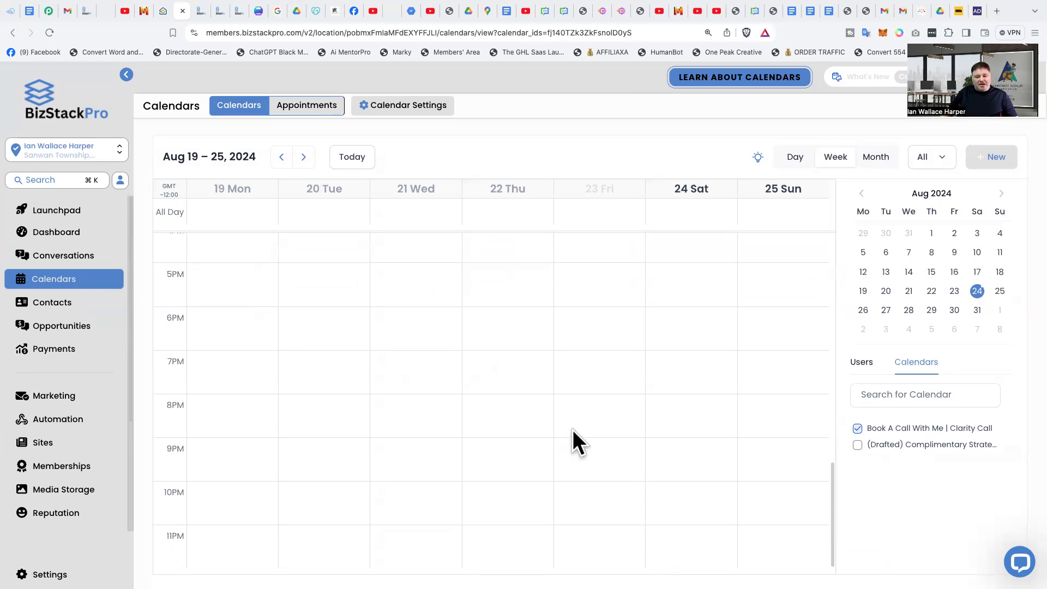
scroll(572, 355, up, 5)
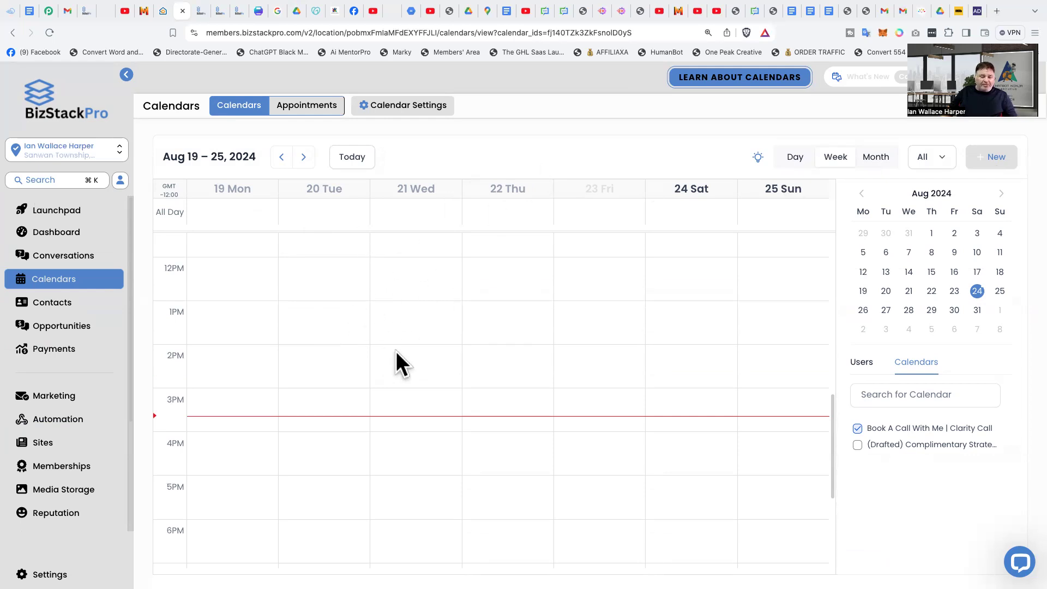
scroll(396, 350, down, 1)
scroll(395, 340, up, 6)
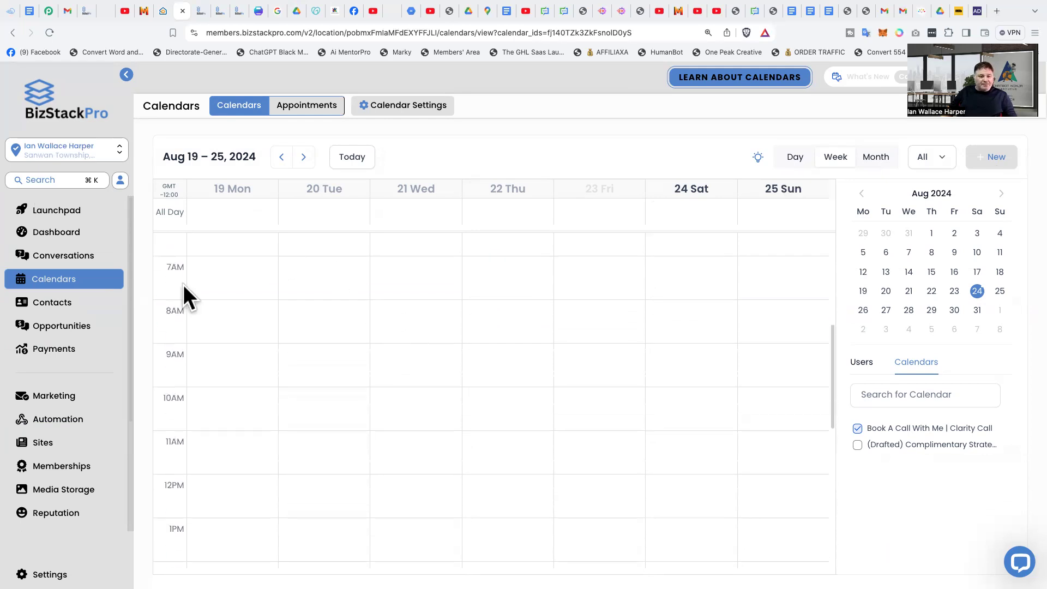
click(300, 109)
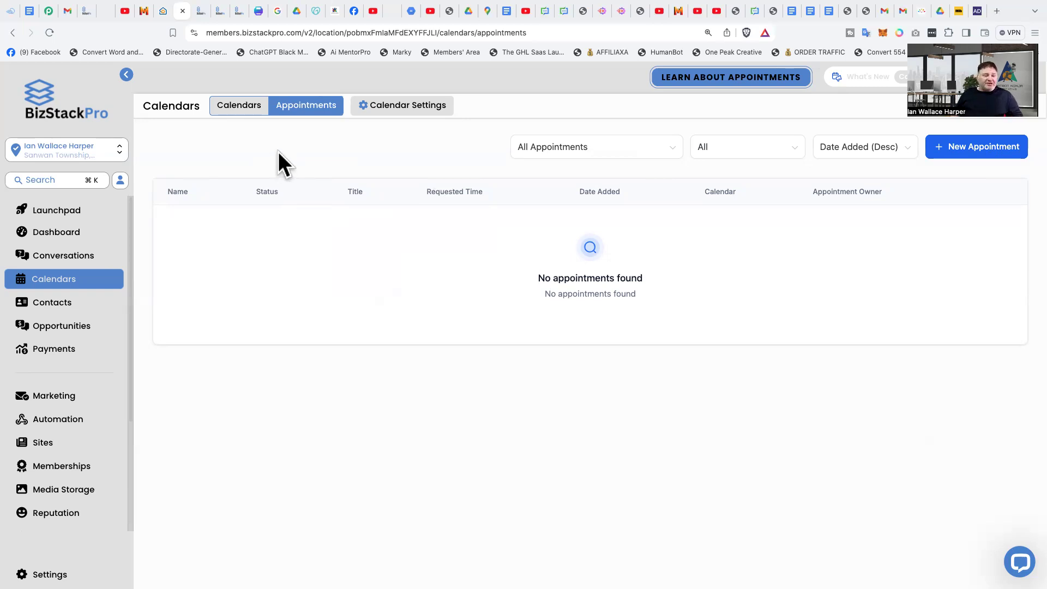
click(46, 310)
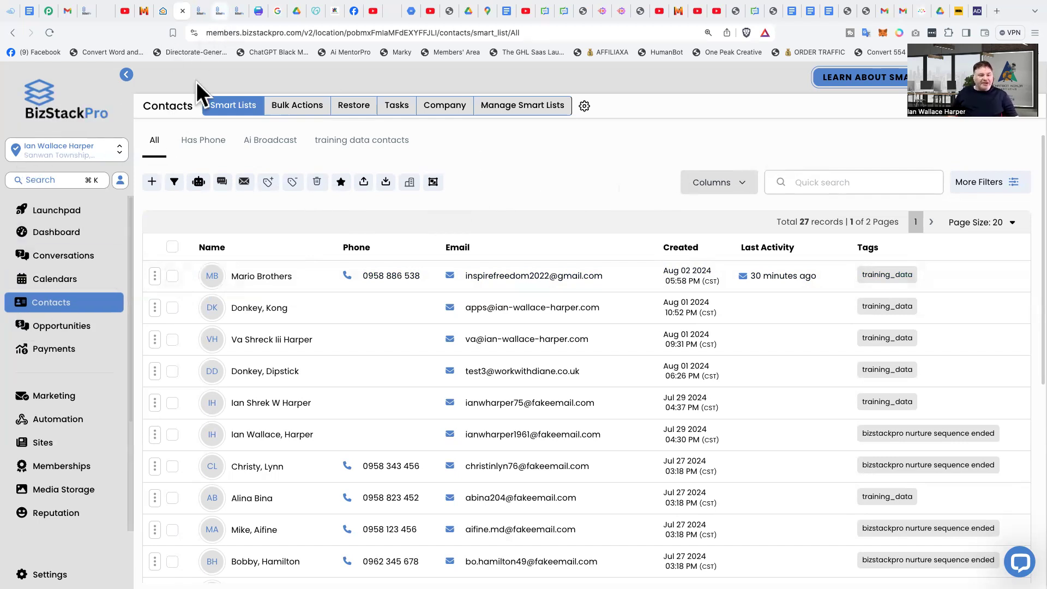
Step: Open the C1.0 Appointment Confirmation & Reminders workflow from the C1. Appointment Reminders automation folder
click(64, 432)
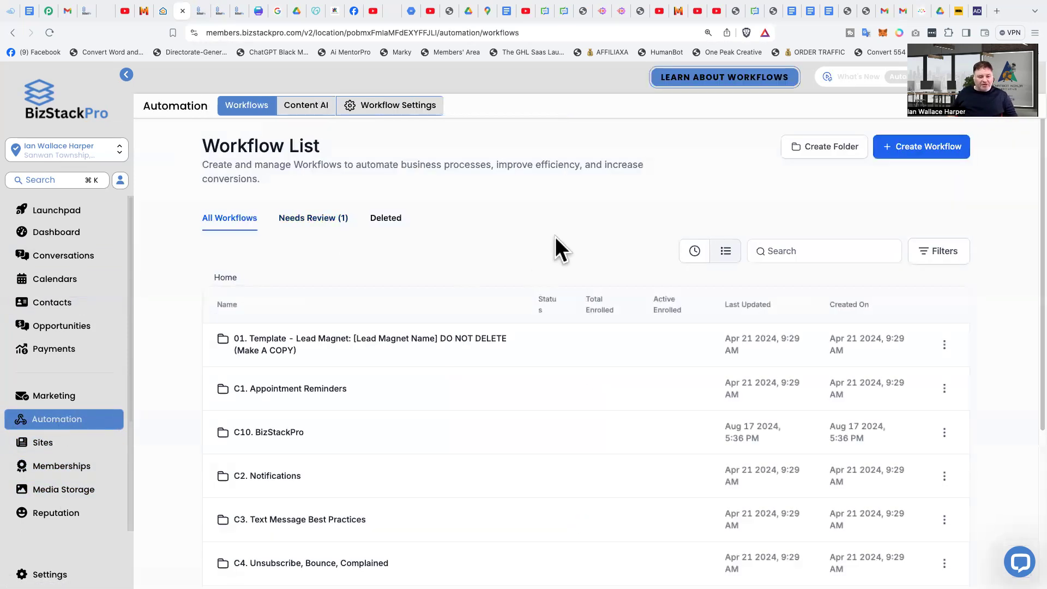
scroll(555, 246, down, 3)
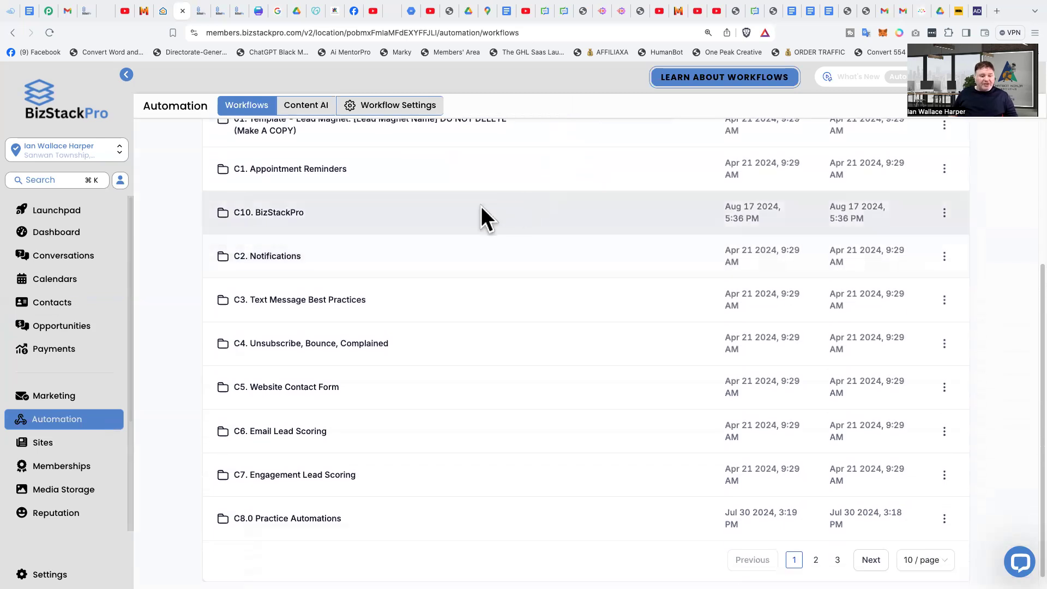
scroll(463, 207, up, 1)
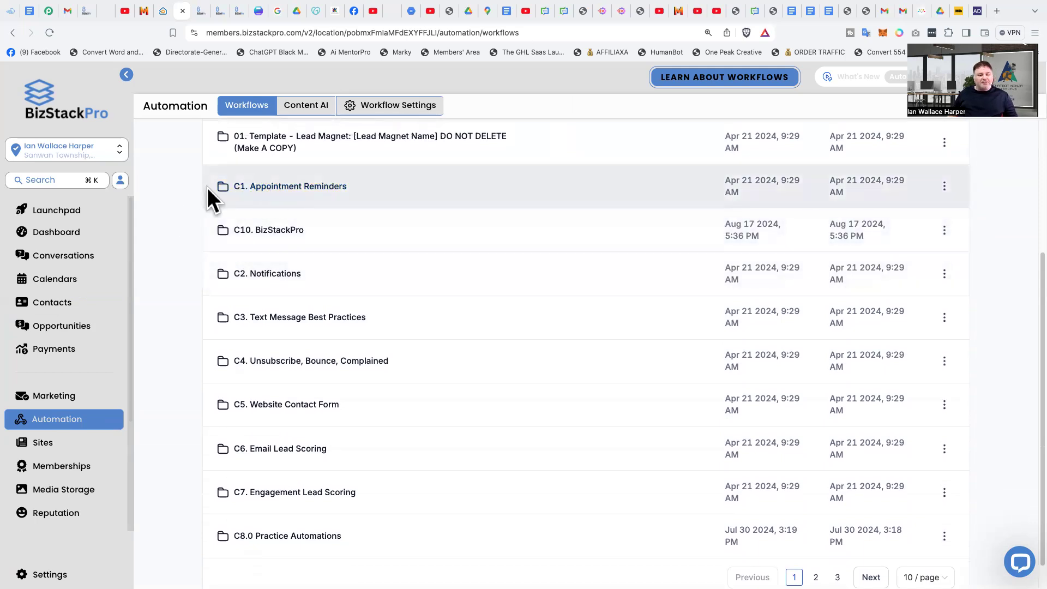
click(265, 187)
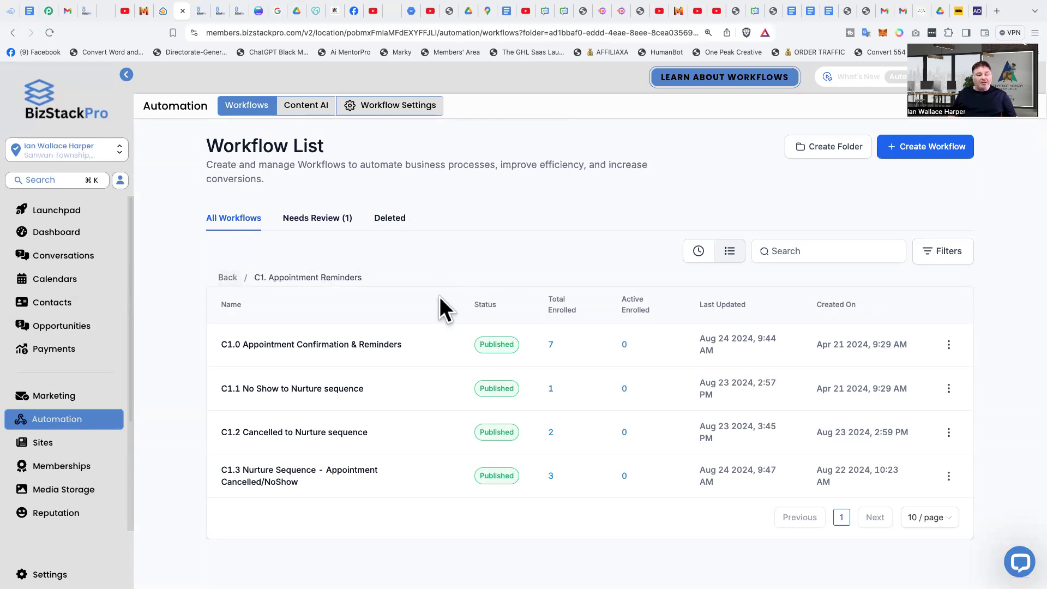
click(305, 349)
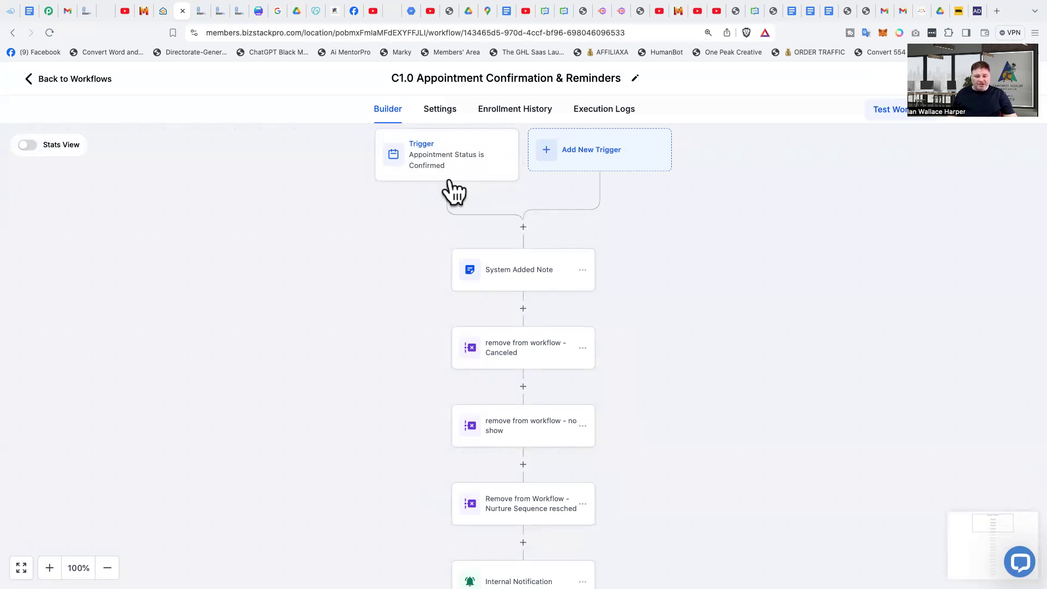
Step: Append "asdf" to the name of the workflow's Appointment Status is Confirmed trigger and save the trigger
click(469, 155)
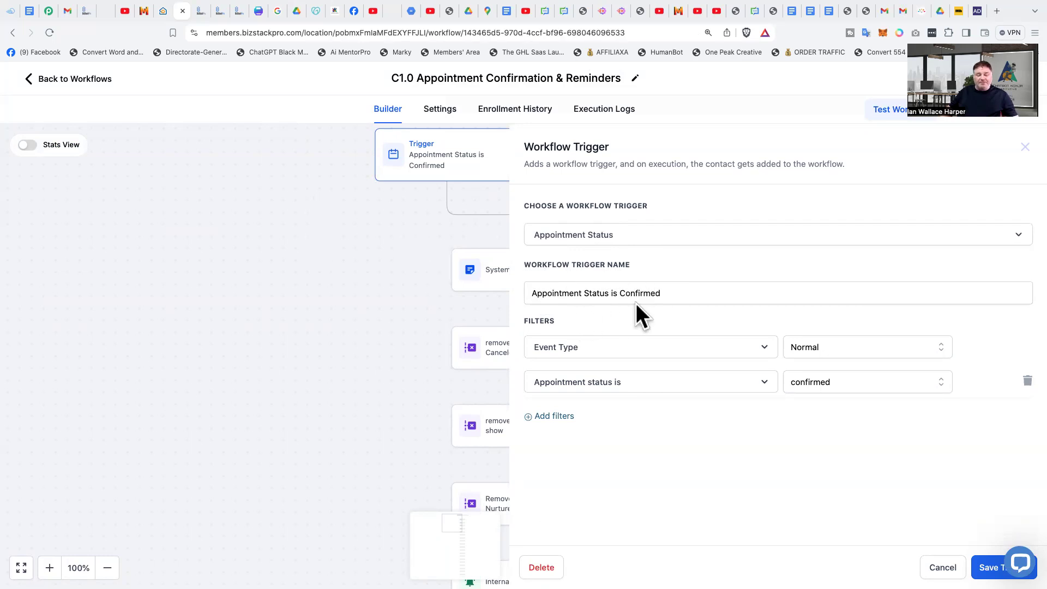
click(681, 288)
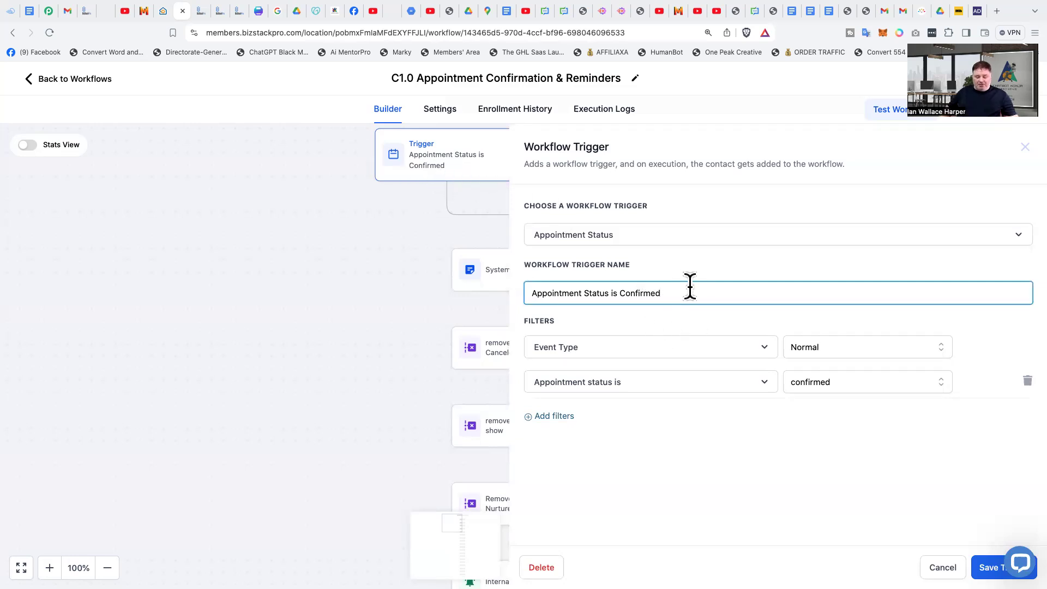
text(asdf)
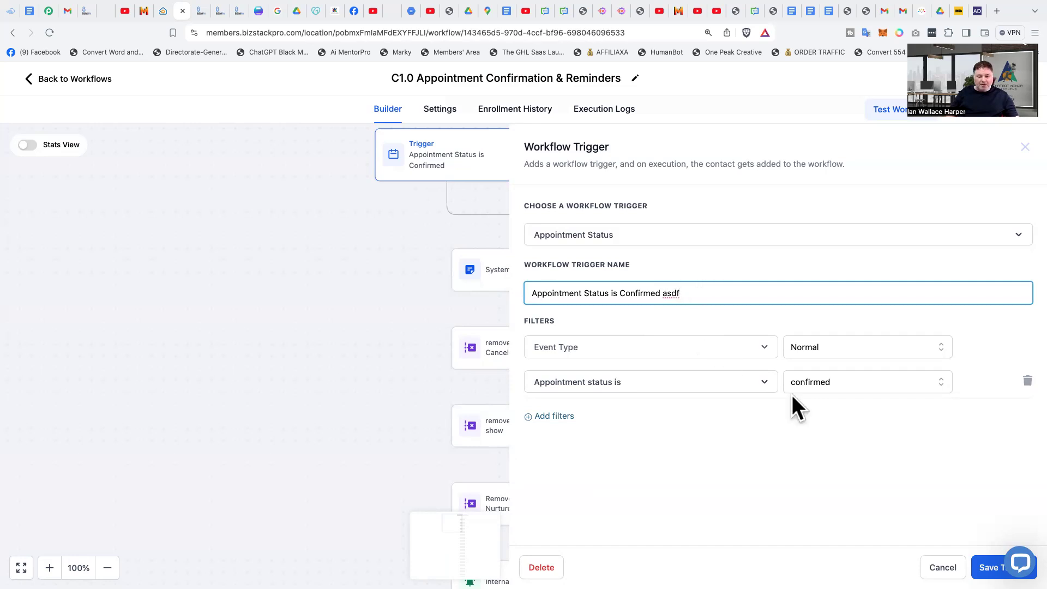
click(991, 568)
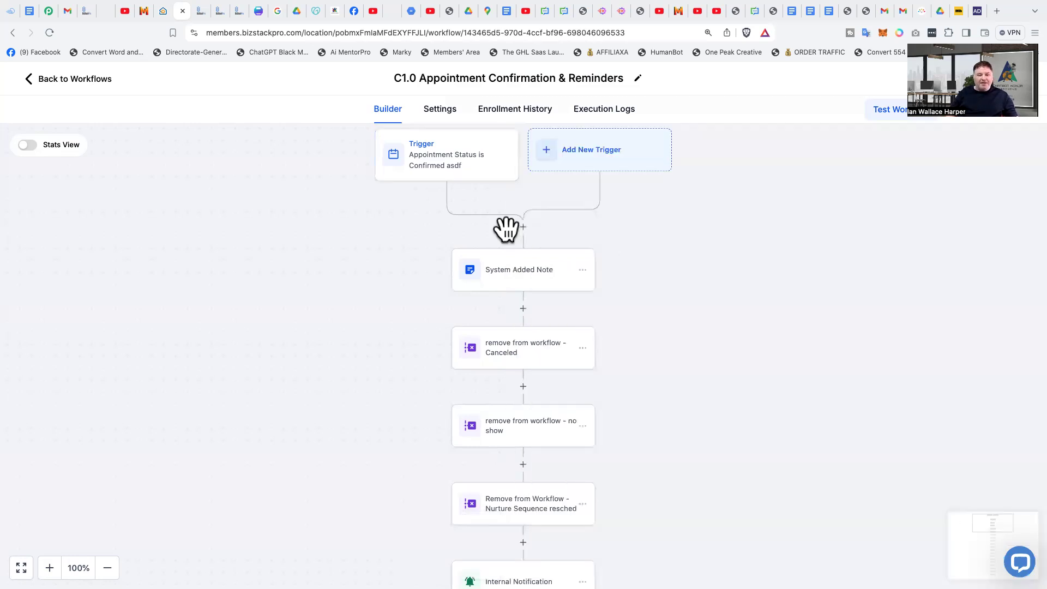
Step: Remove "asdf" from the trigger's name so it reads Appointment Status is Confirmed, and save the trigger
click(473, 163)
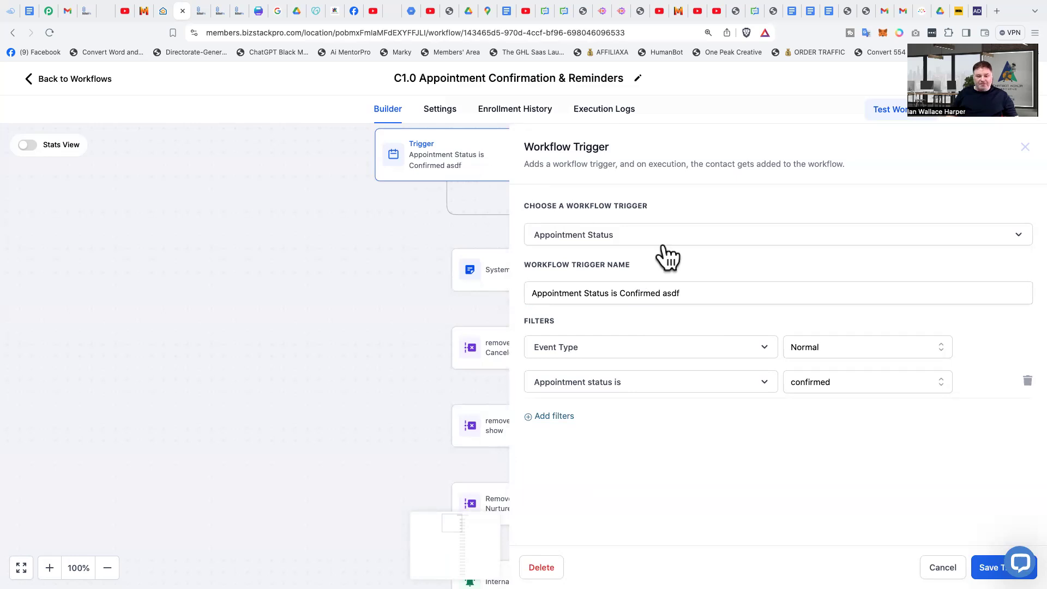
double_click(712, 293)
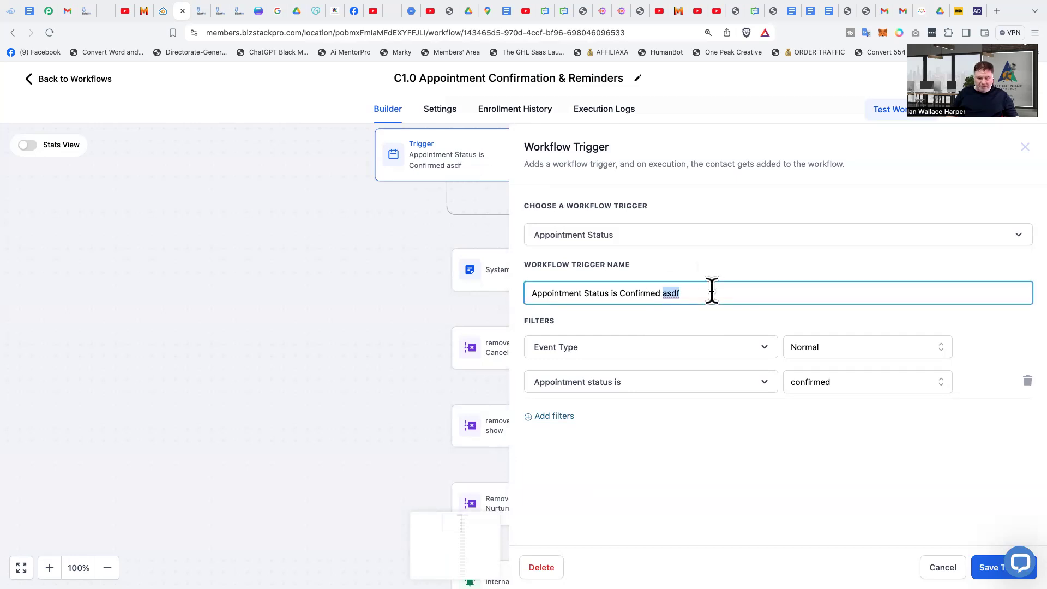
key(BackSpace)
click(578, 320)
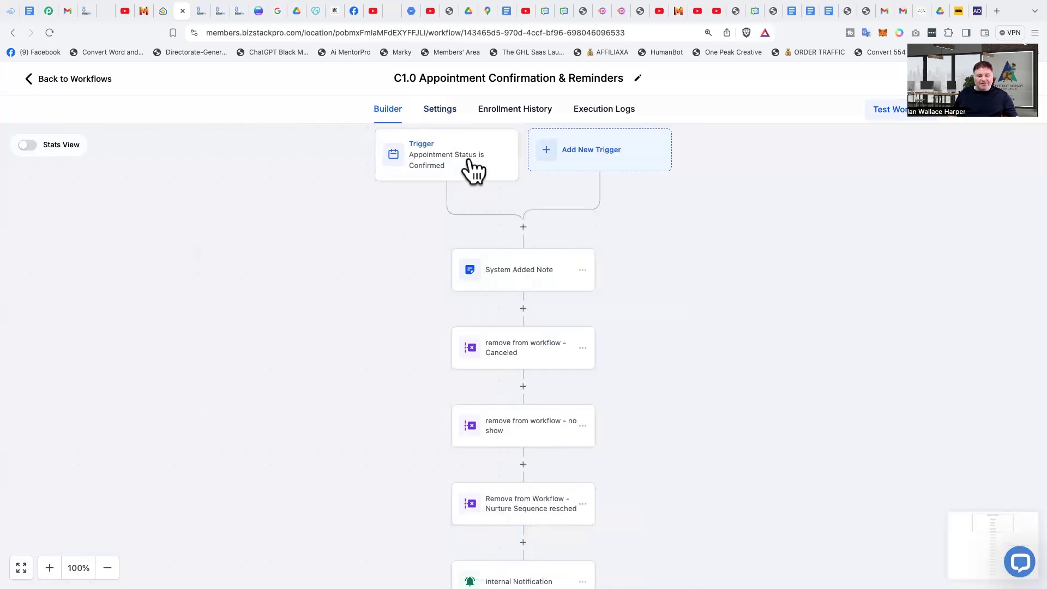
Step: Try an In calendar filter set to Book A Call With Me | Clarity Call on the Appointment Status is Confirmed trigger, and discard it
click(430, 169)
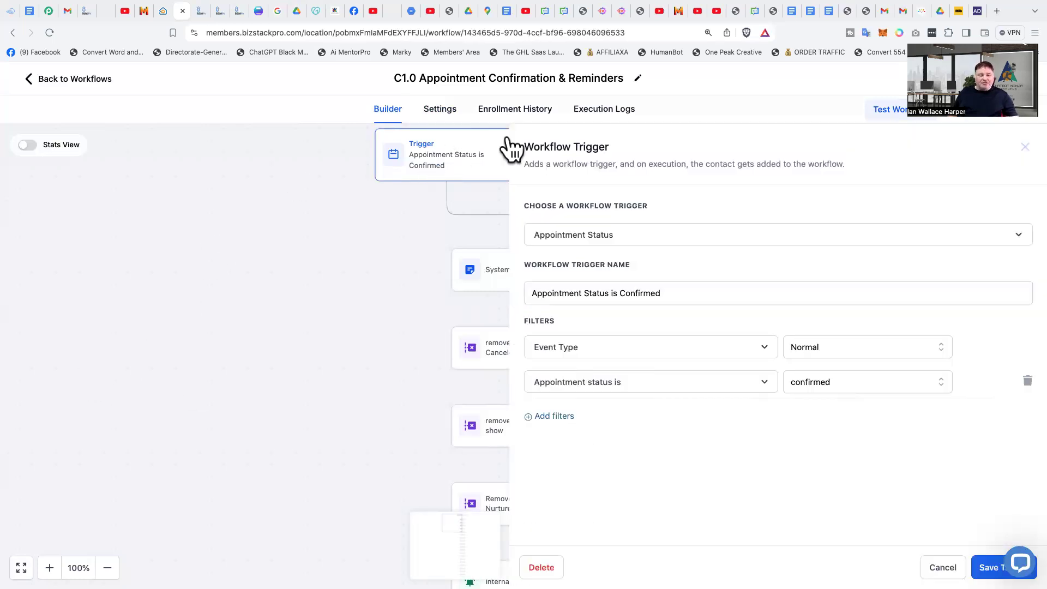
click(552, 417)
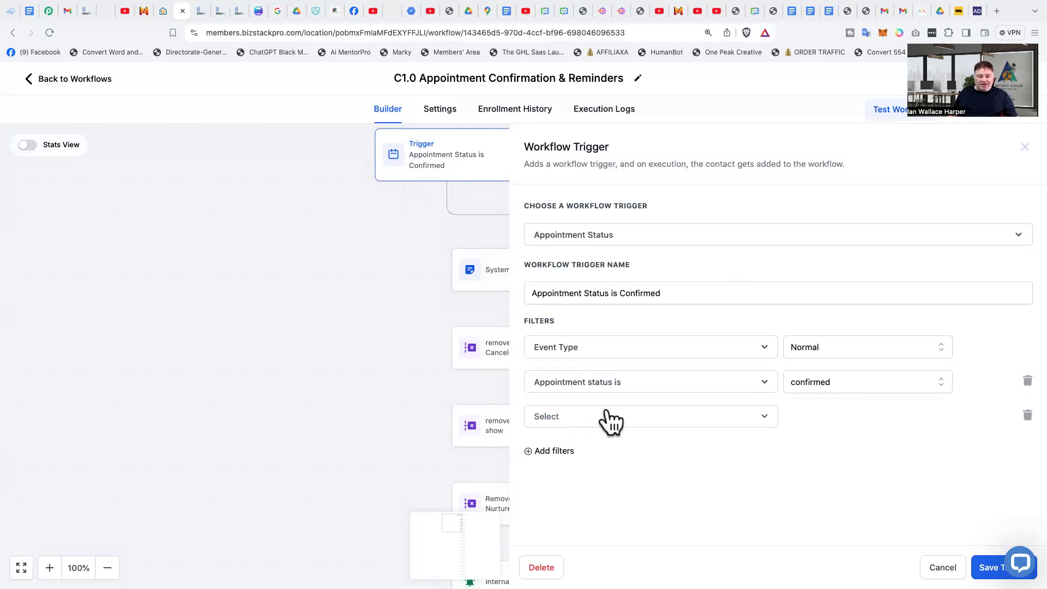
click(540, 417)
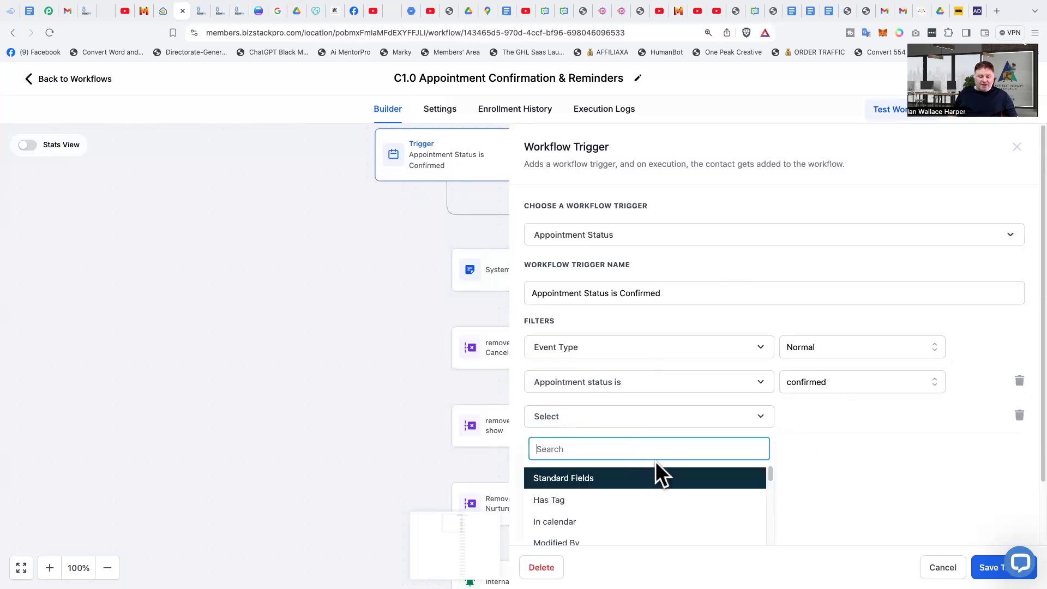
click(567, 523)
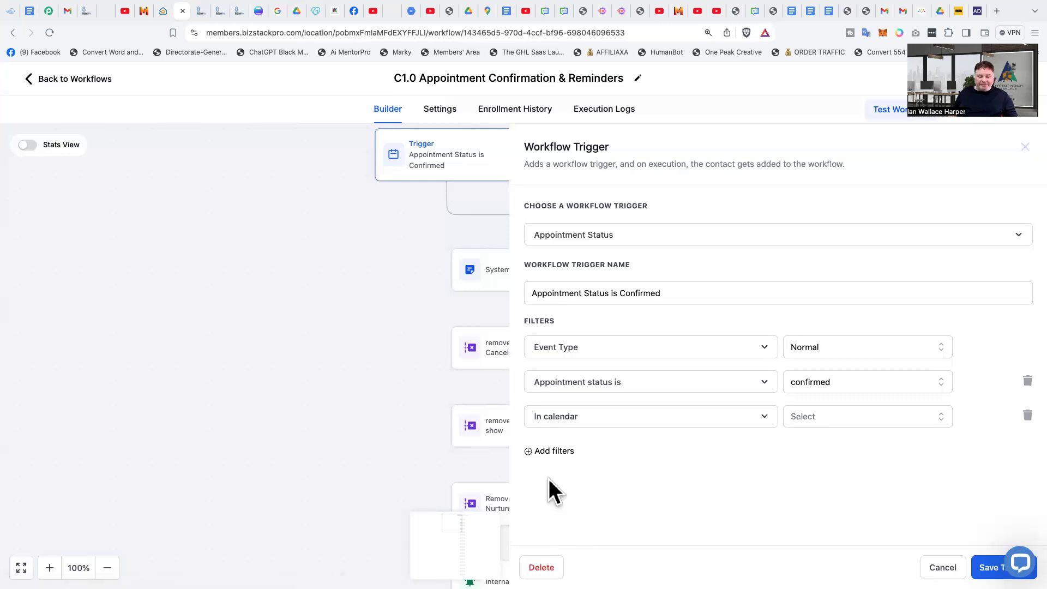
click(808, 417)
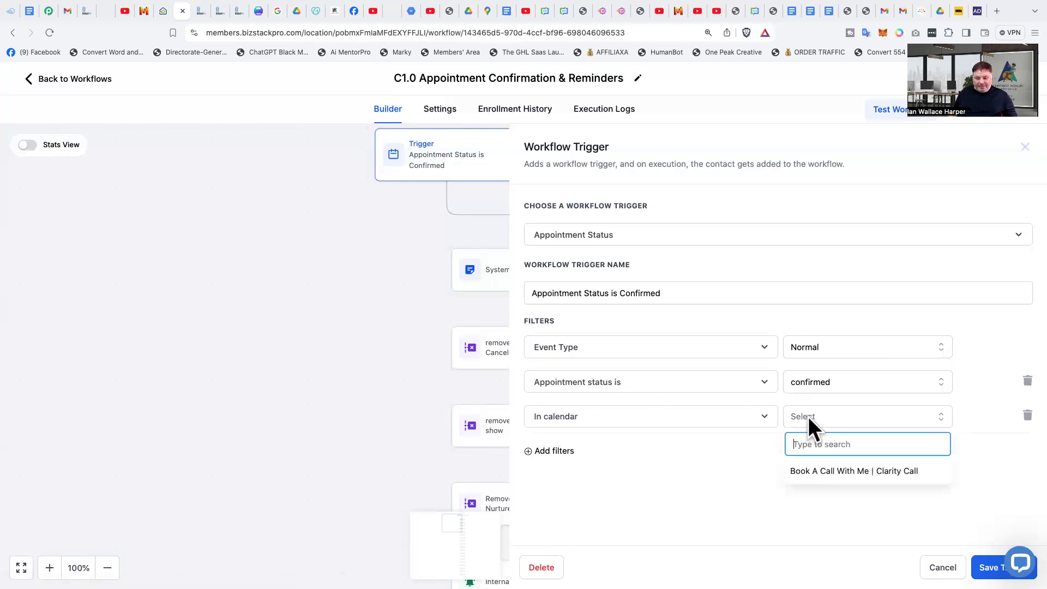
click(847, 479)
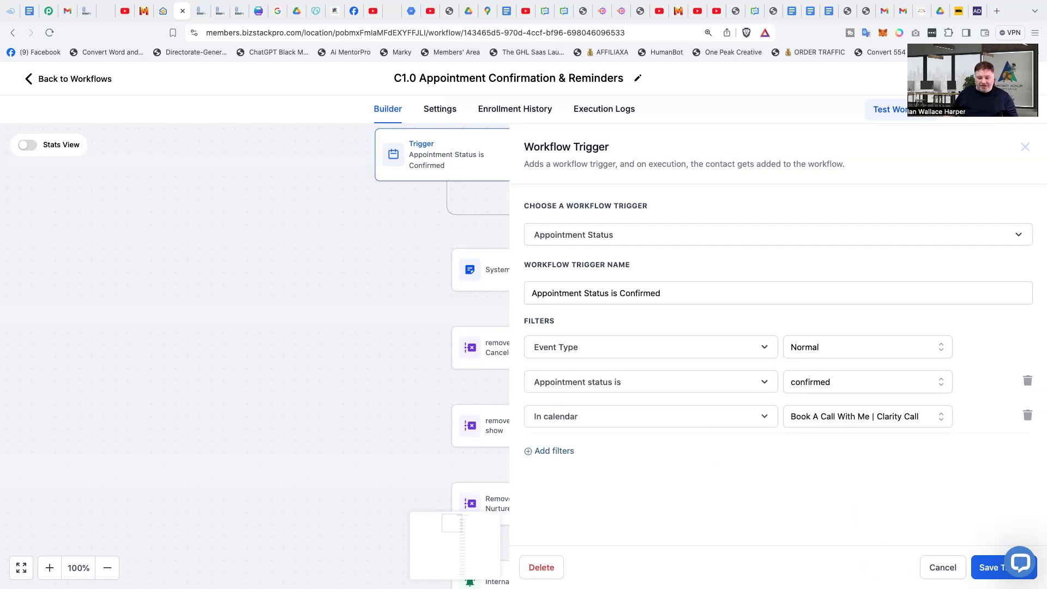
click(943, 567)
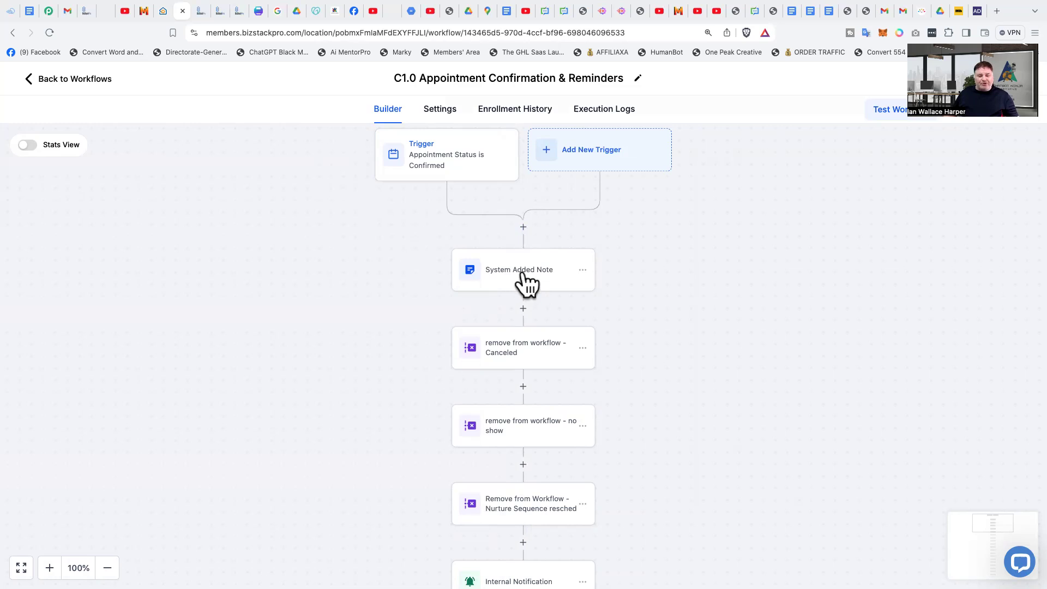
Step: Open the System Added Note action and insert the appointment's Timezone custom value into the note
click(474, 279)
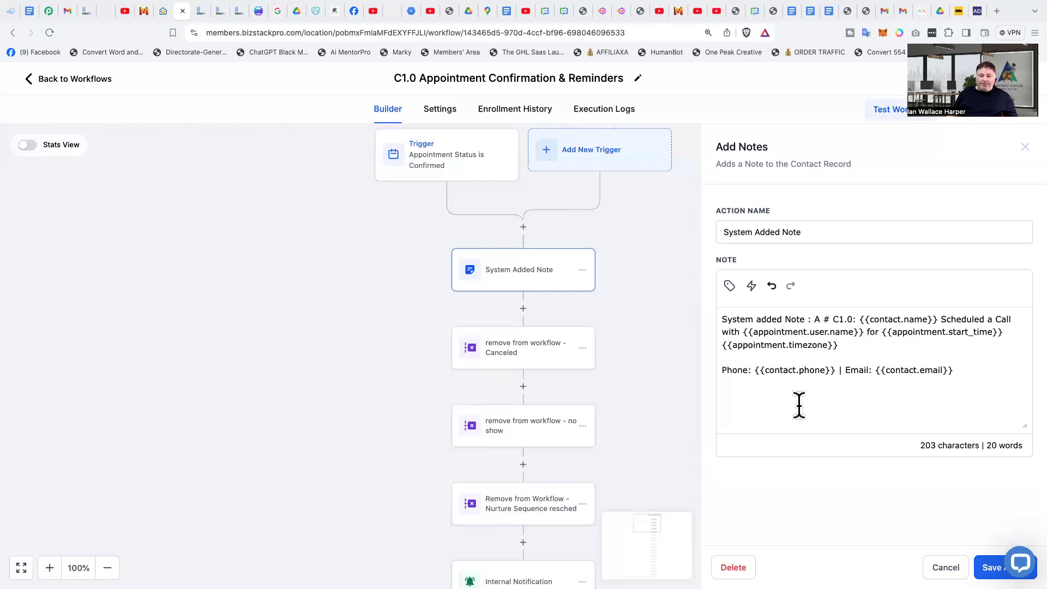
click(730, 285)
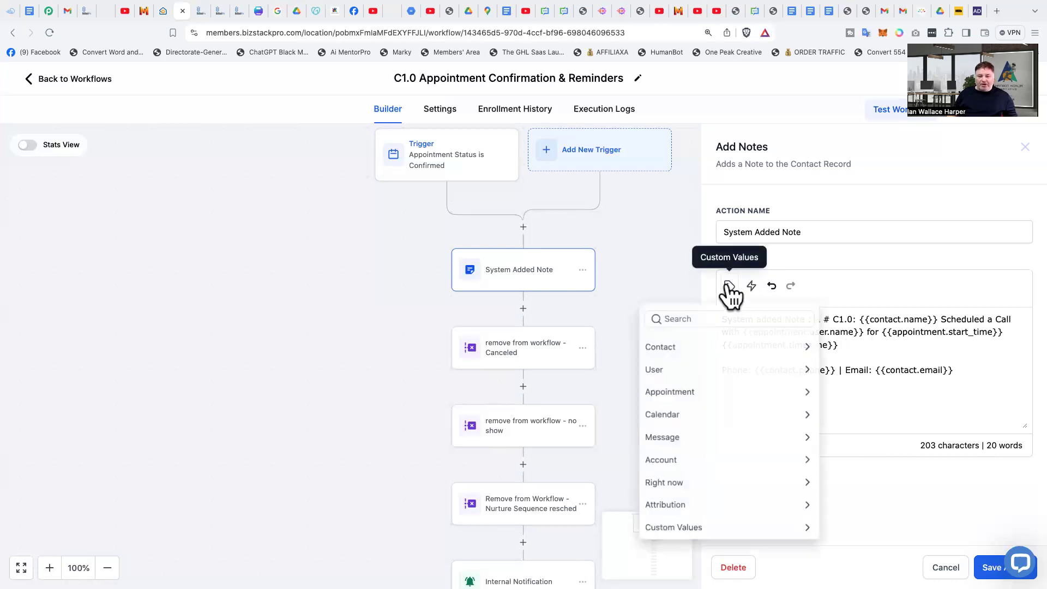
click(685, 399)
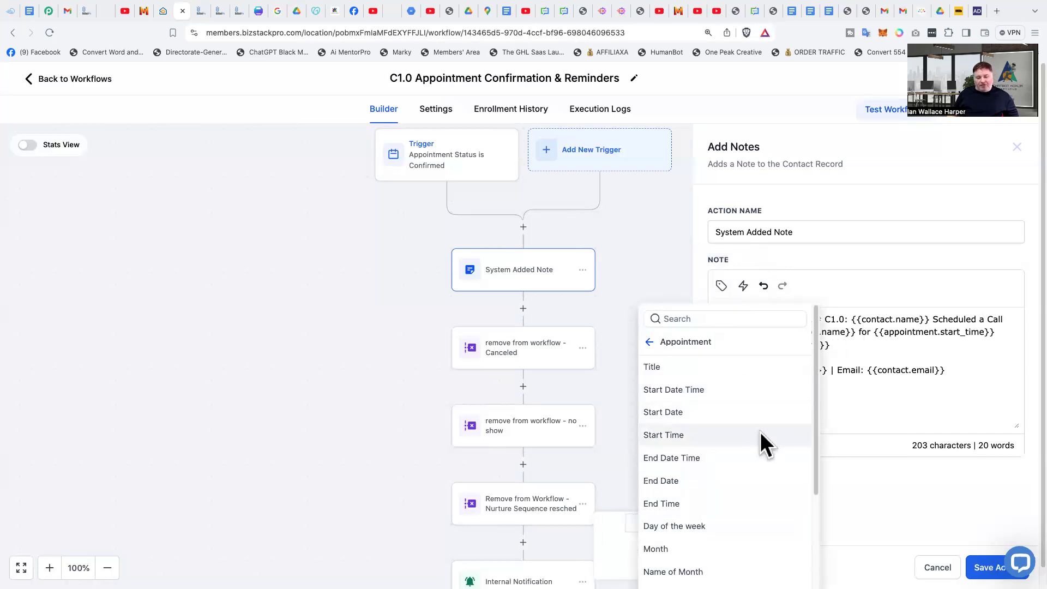
scroll(761, 432, down, 3)
scroll(760, 432, down, 1)
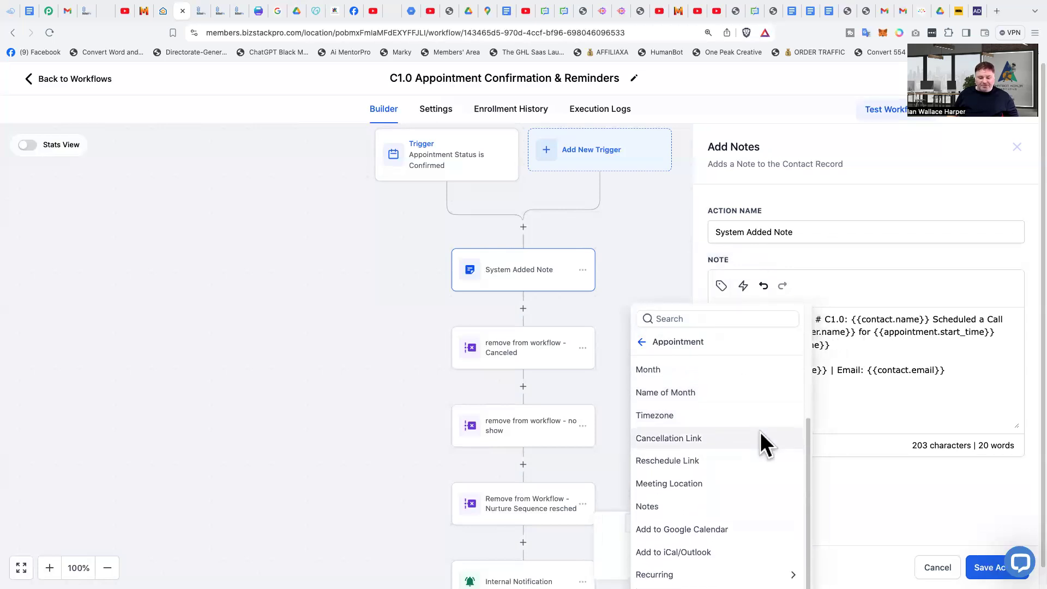
scroll(760, 432, up, 3)
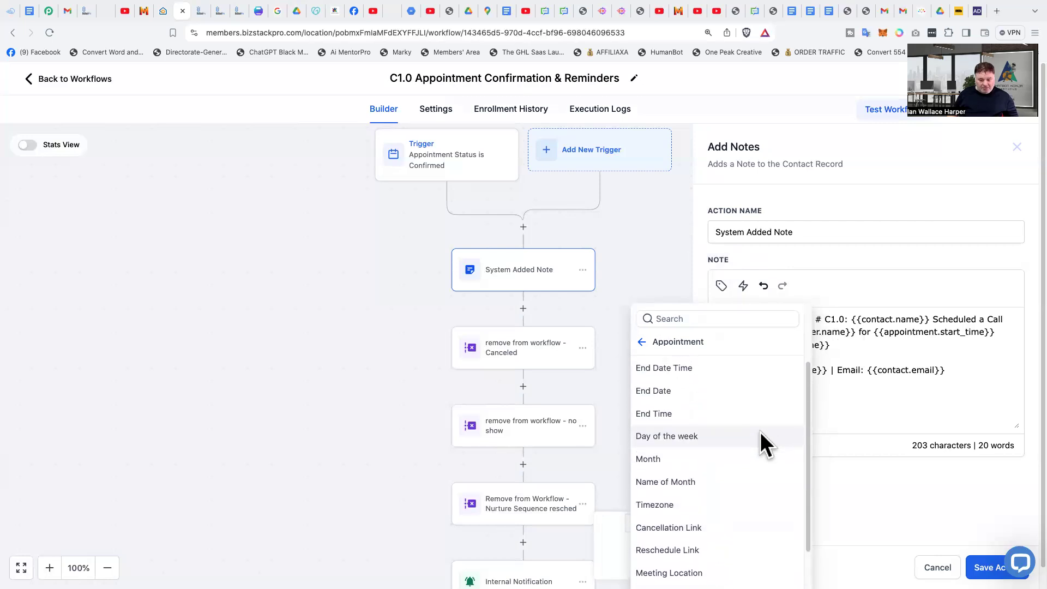
scroll(760, 432, up, 2)
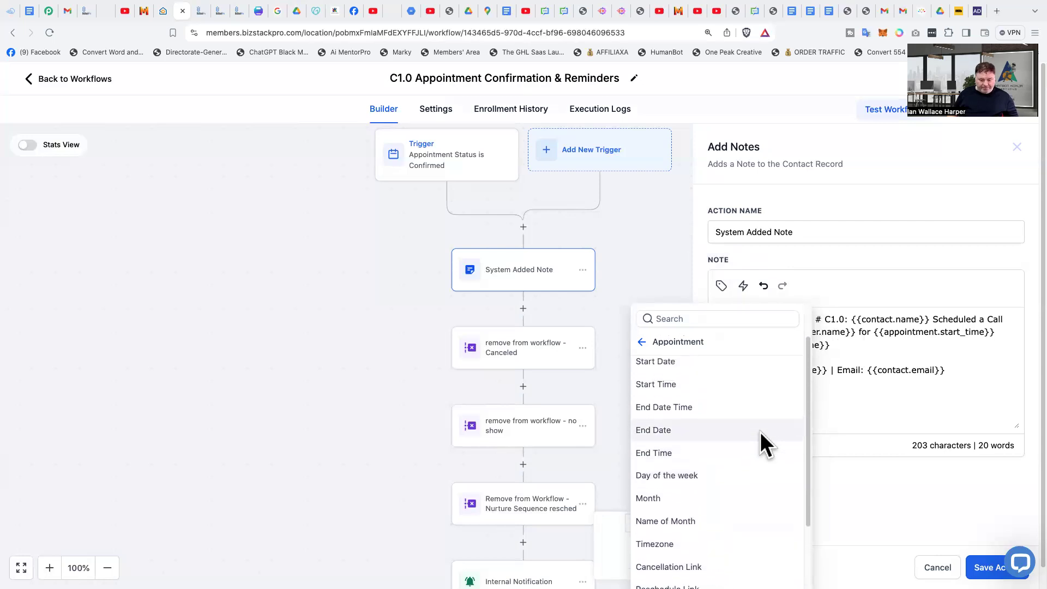
scroll(761, 432, up, 2)
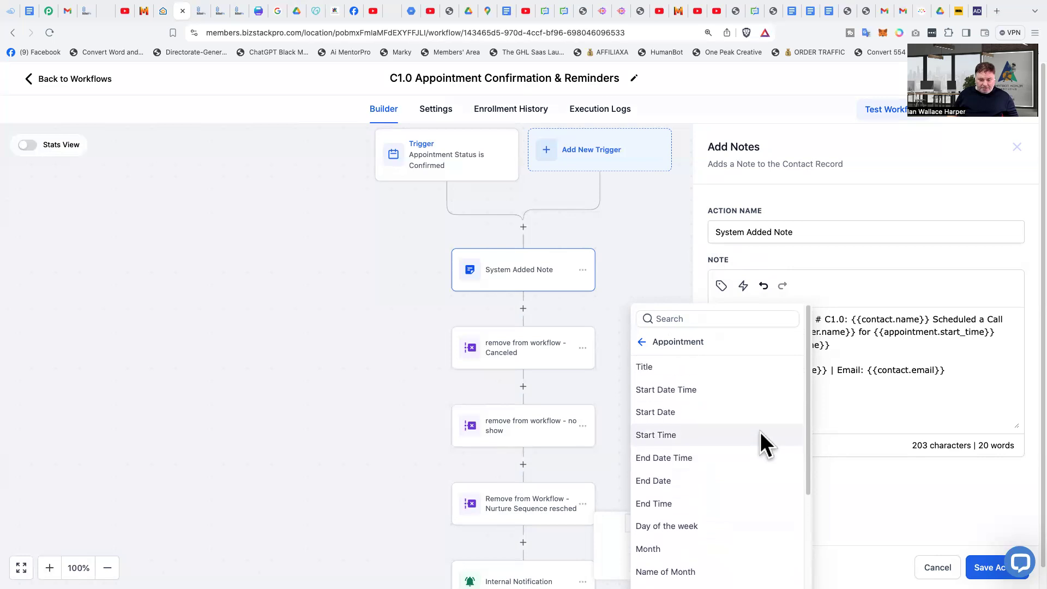
scroll(760, 432, down, 3)
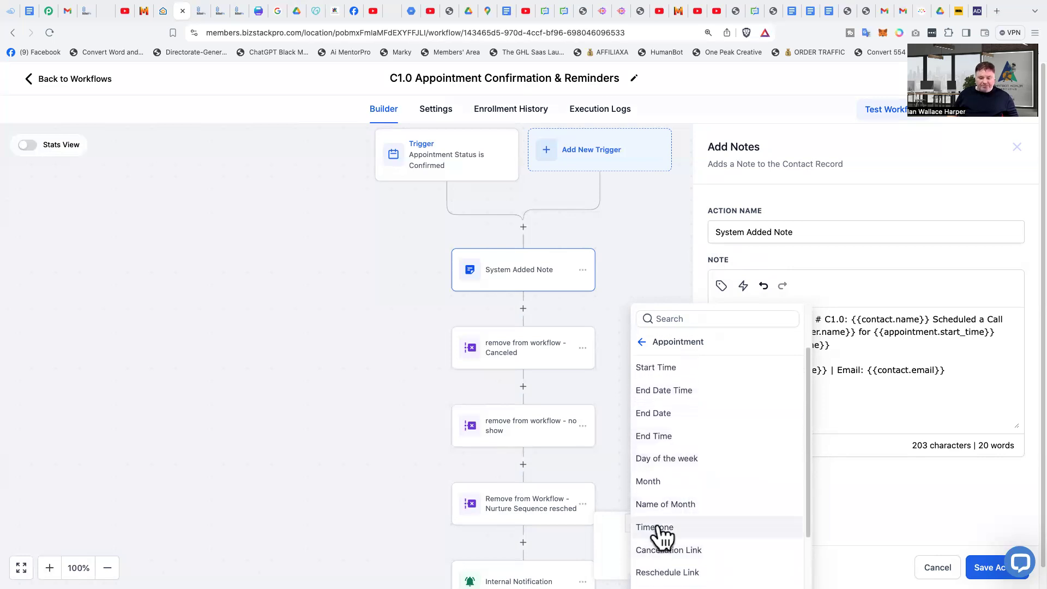
click(699, 527)
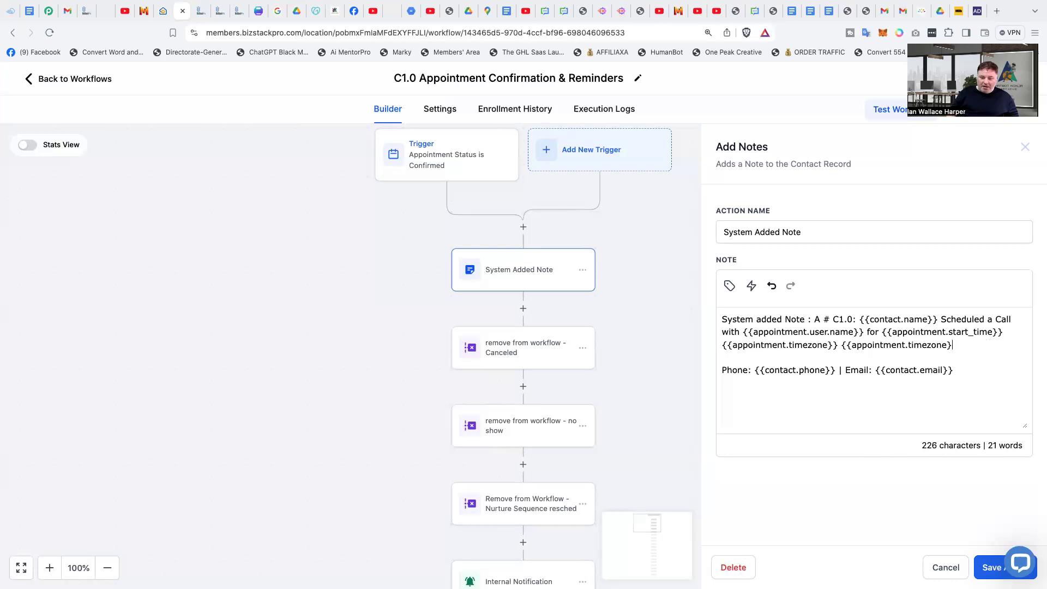
Step: Delete the duplicate {{appointment.timezone}} value from the note and close the action without saving
key(BackSpace)
key(BackSpace)
key(BackSpace)
key(BackSpace)
key(BackSpace)
key(BackSpace)
key(BackSpace)
key(BackSpace)
key(BackSpace)
key(BackSpace)
key(BackSpace)
key(BackSpace)
key(BackSpace)
key(BackSpace)
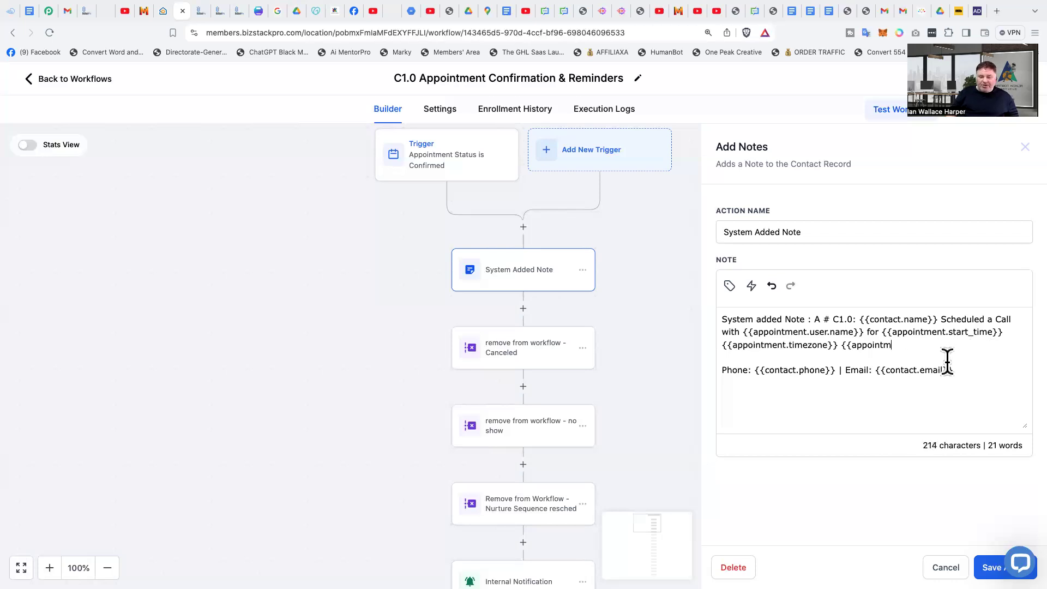
key(BackSpace)
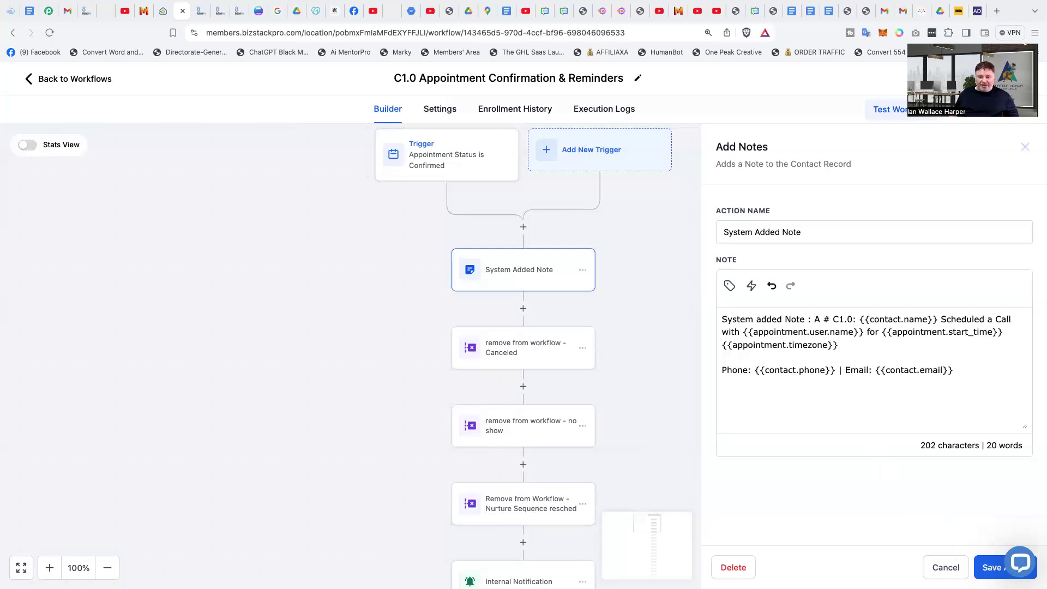
click(946, 568)
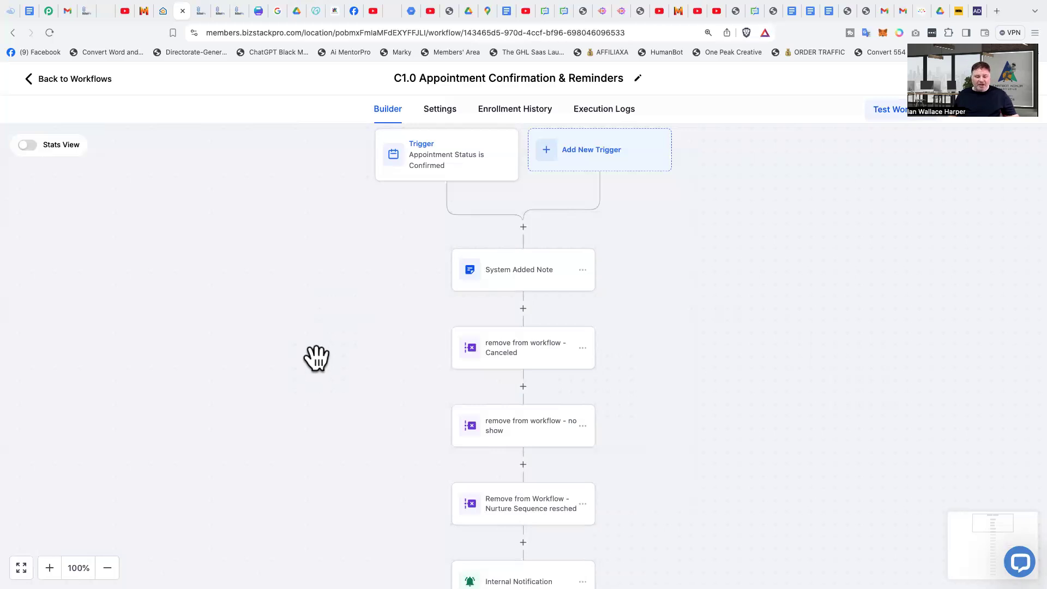
Step: View the remove from workflow - Canceled action and start adding a Remove From Workflow action directly below it
scroll(362, 317, down, 3)
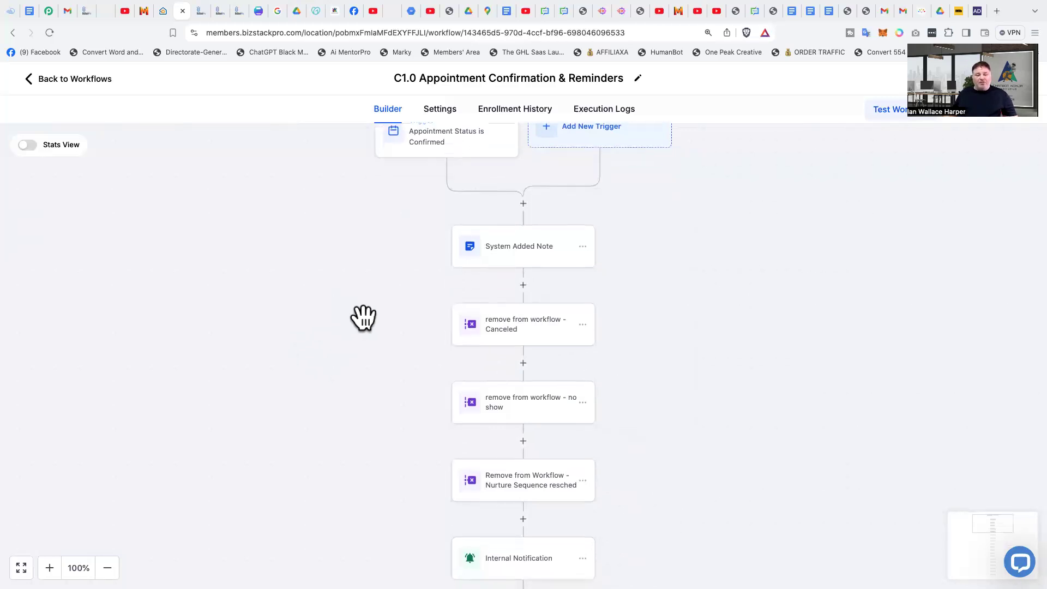
click(523, 307)
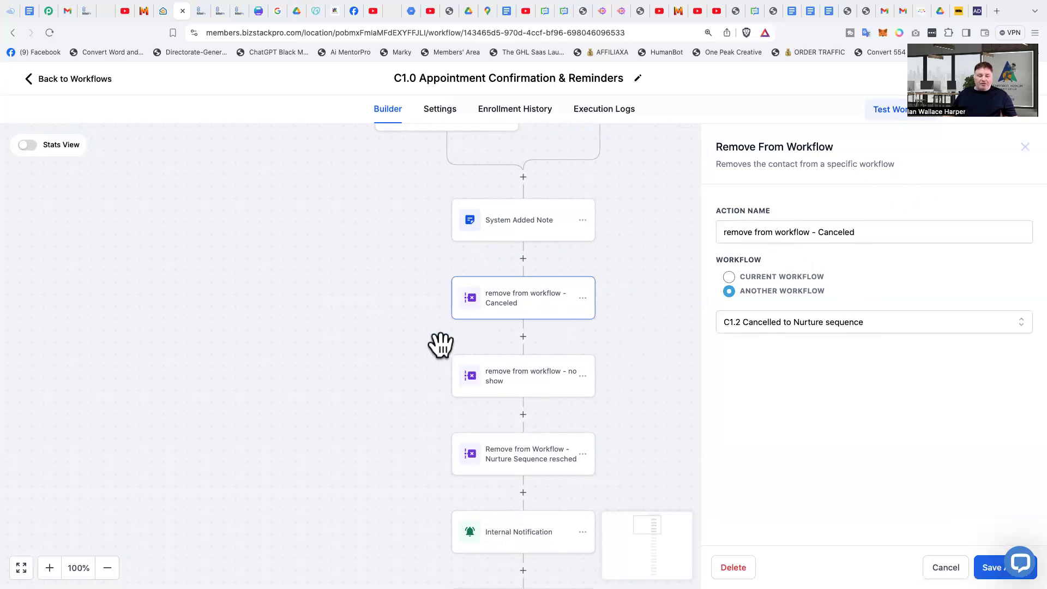
click(525, 338)
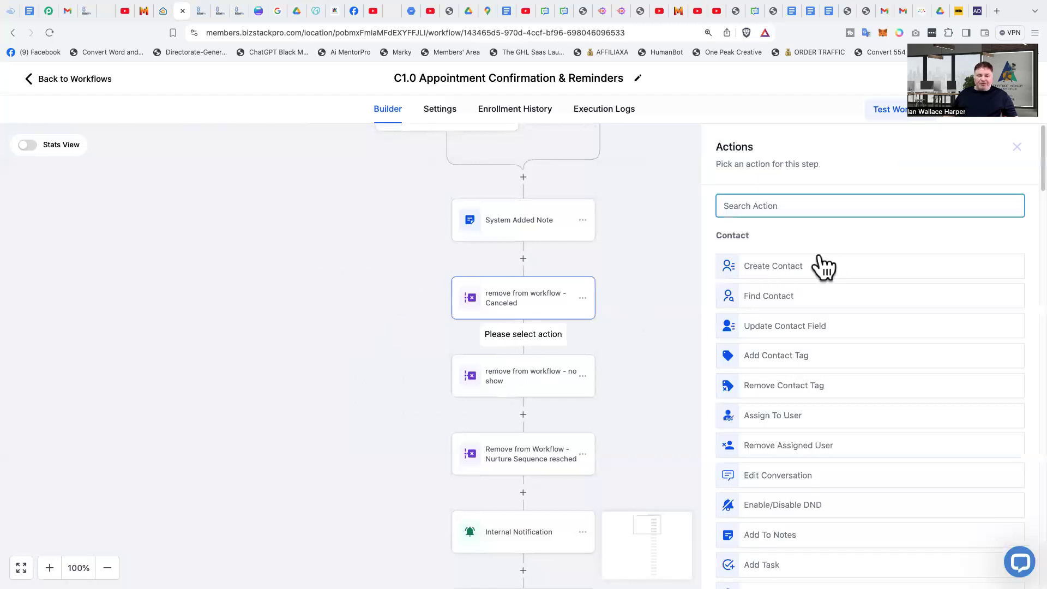
text(remove)
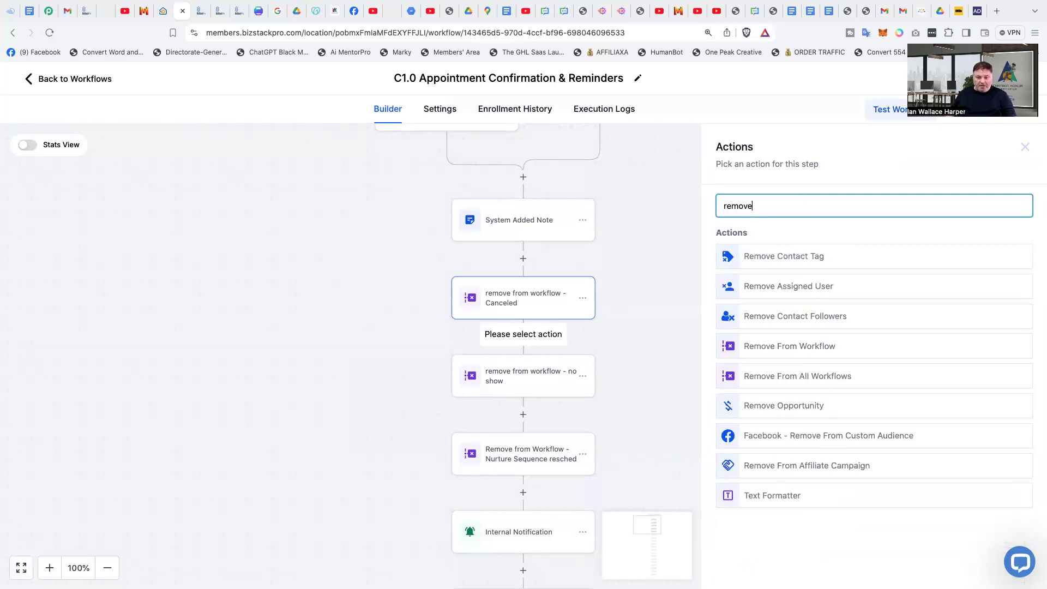
click(791, 348)
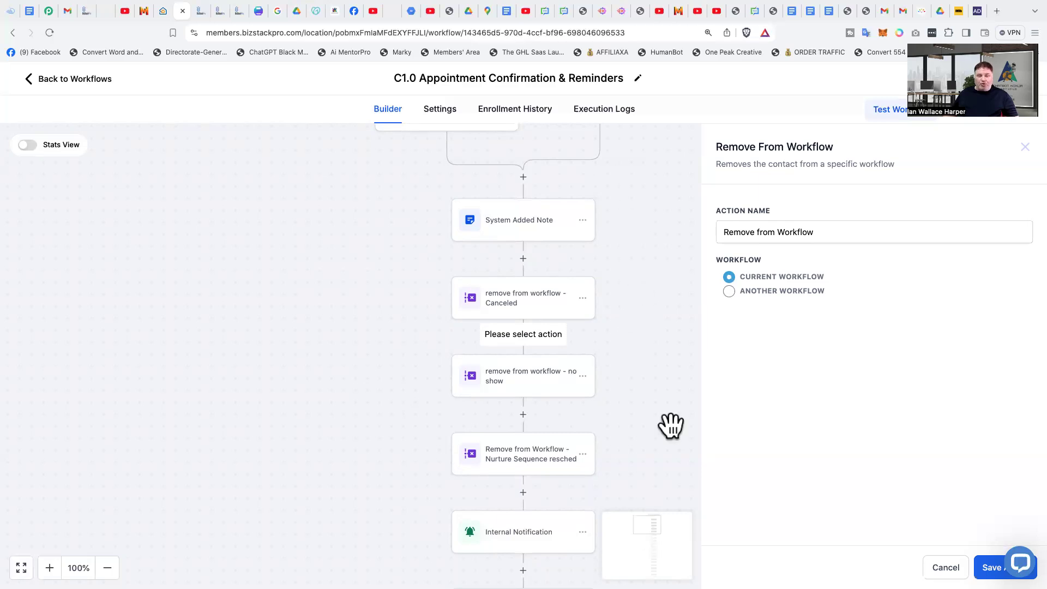
Step: Target the new removal action at another workflow, C1.2 Cancelled to Nurture sequence, and discard the action
click(729, 290)
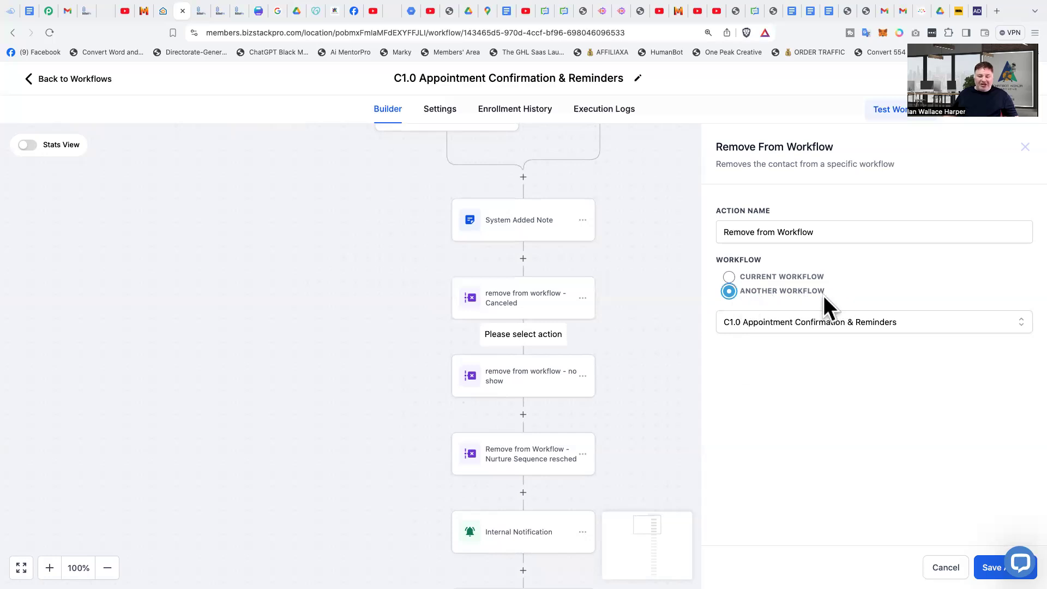
click(817, 322)
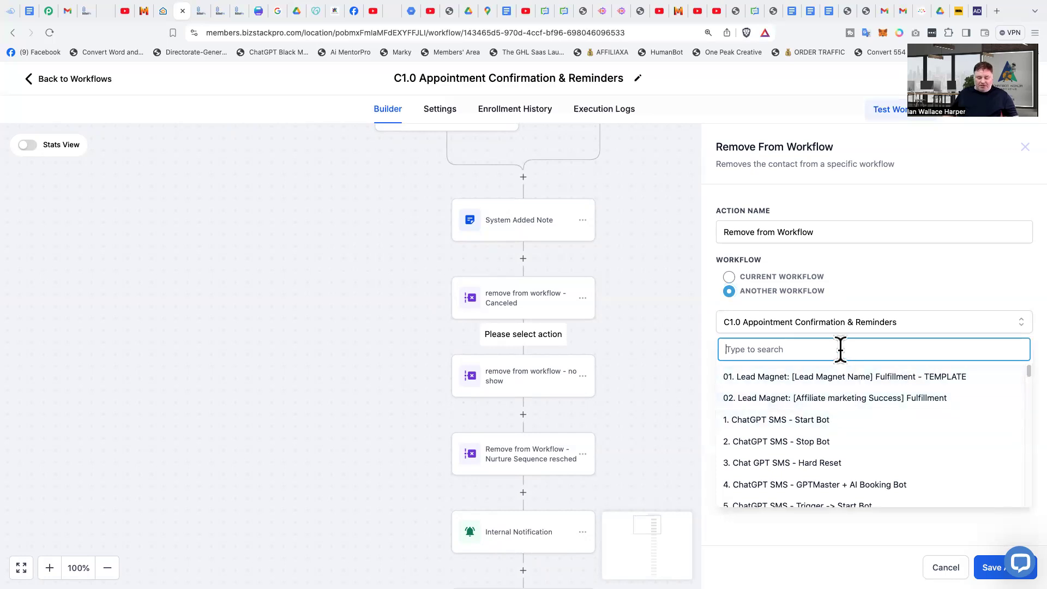
text(c)
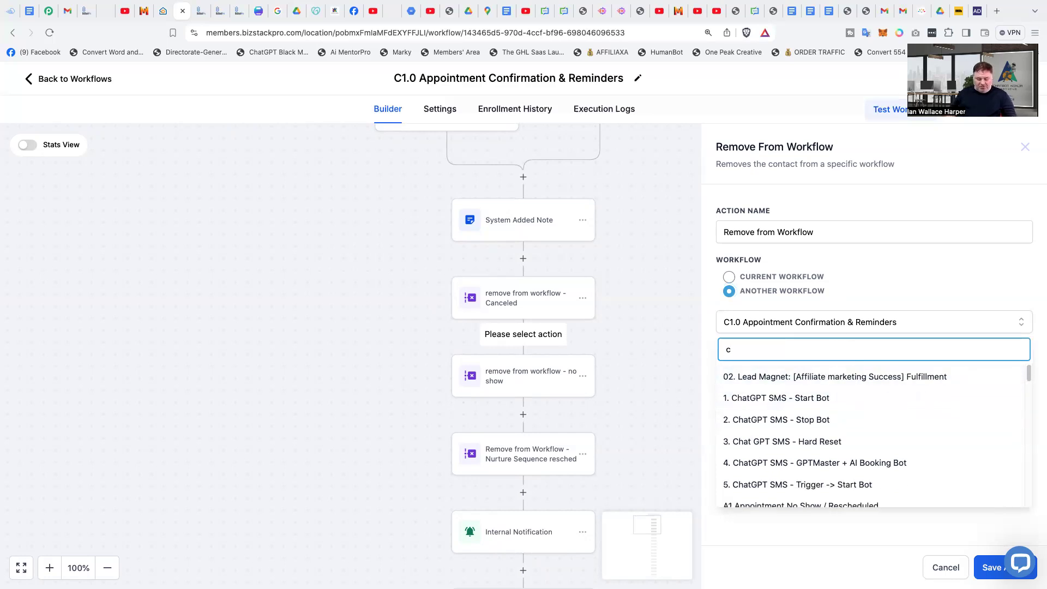
text(1)
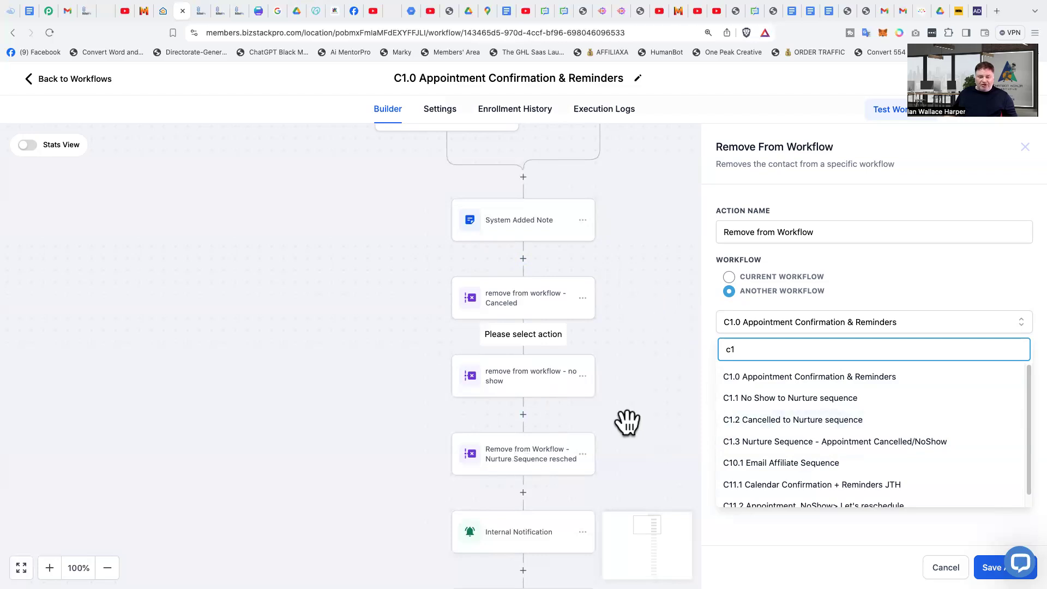
click(784, 421)
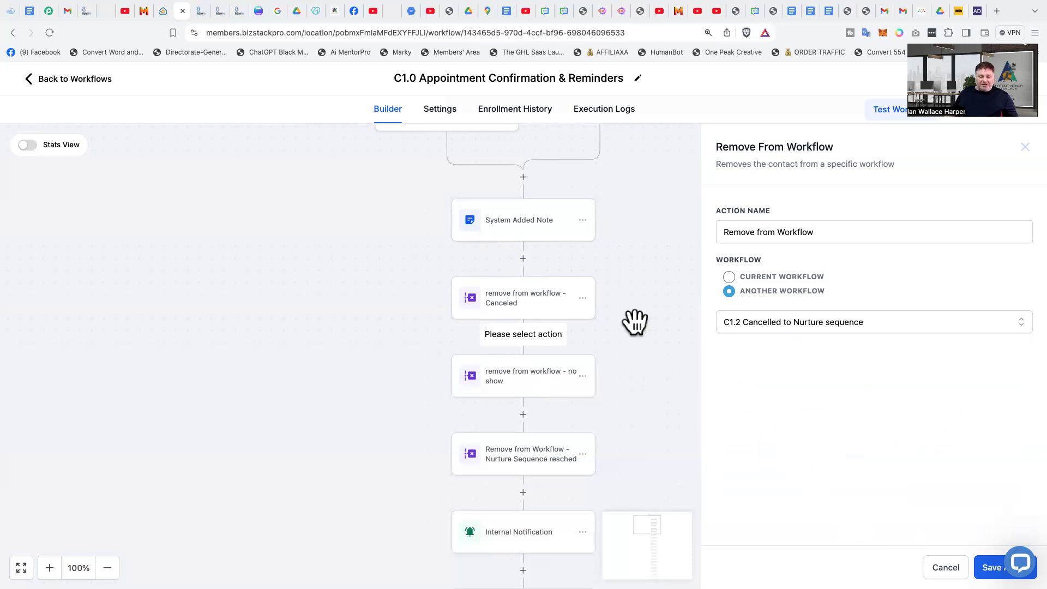
click(634, 395)
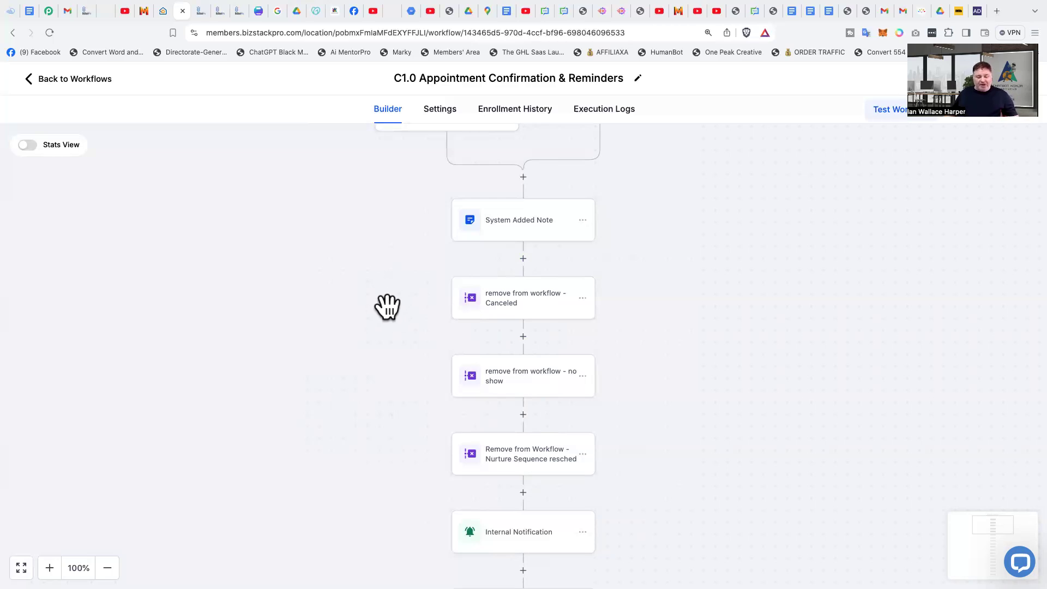
Step: Open the first Internal Notification action and review its available notification types and its From Name field
scroll(316, 393, down, 1)
scroll(316, 393, down, 4)
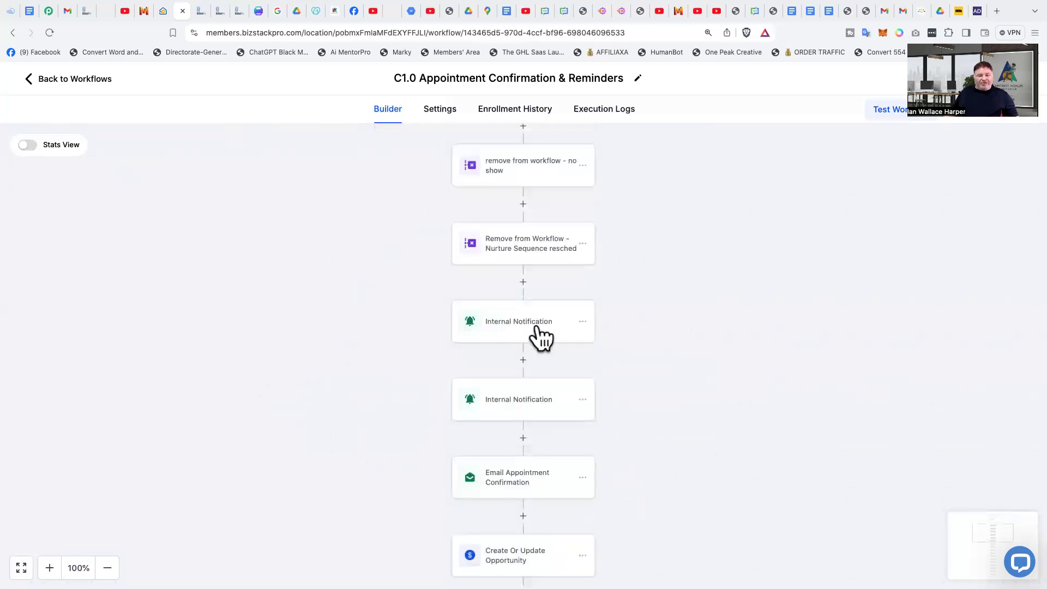
click(537, 334)
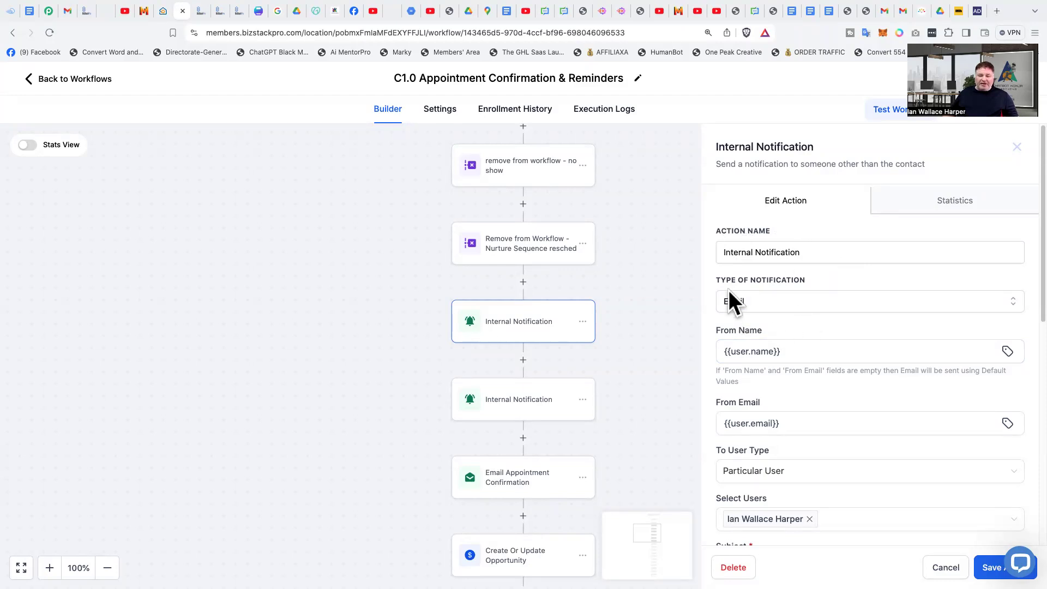
click(763, 301)
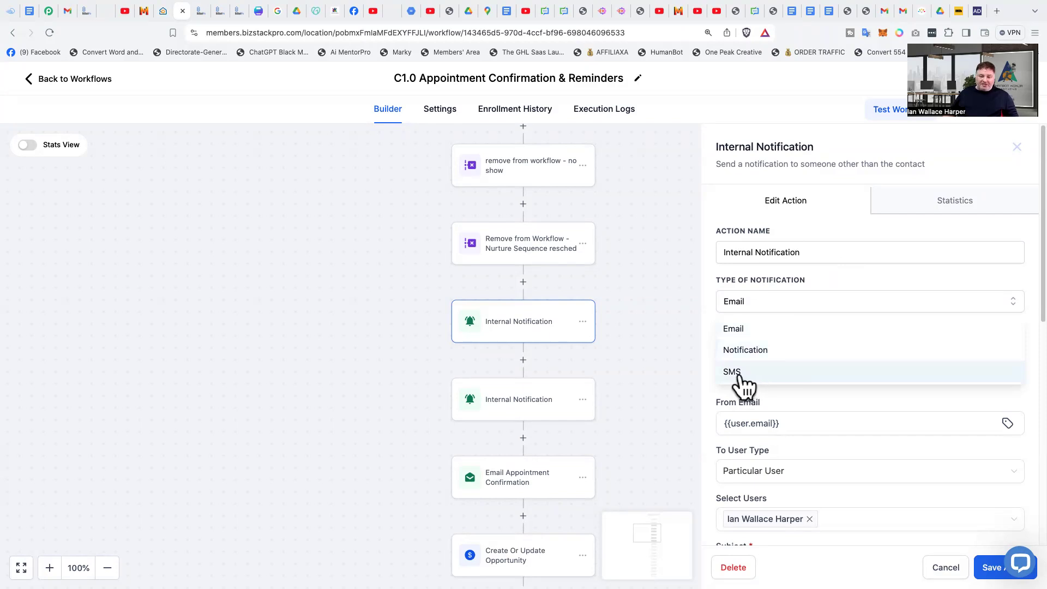
click(775, 297)
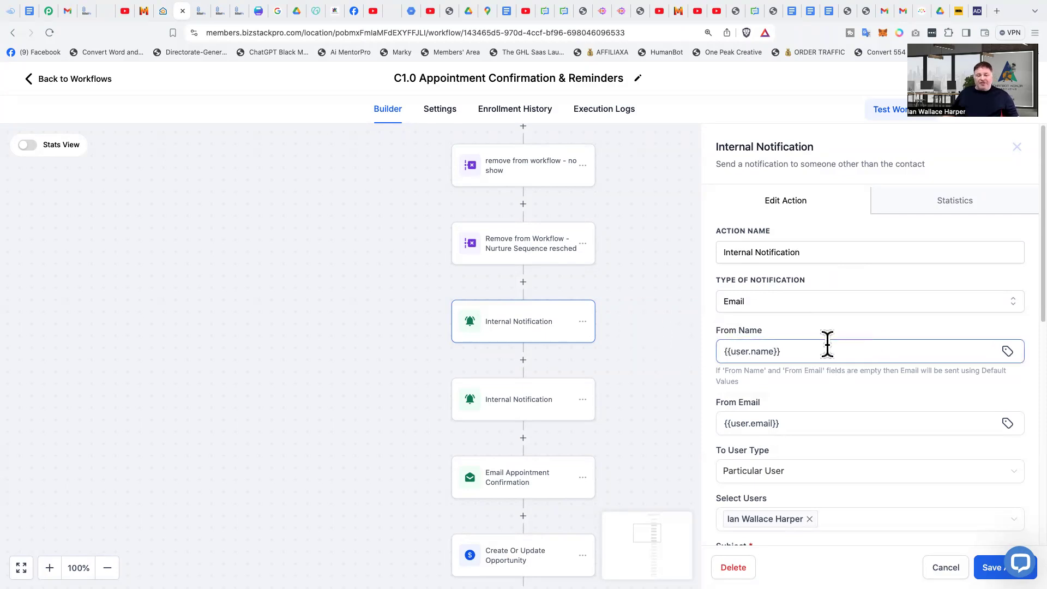
scroll(796, 327, down, 2)
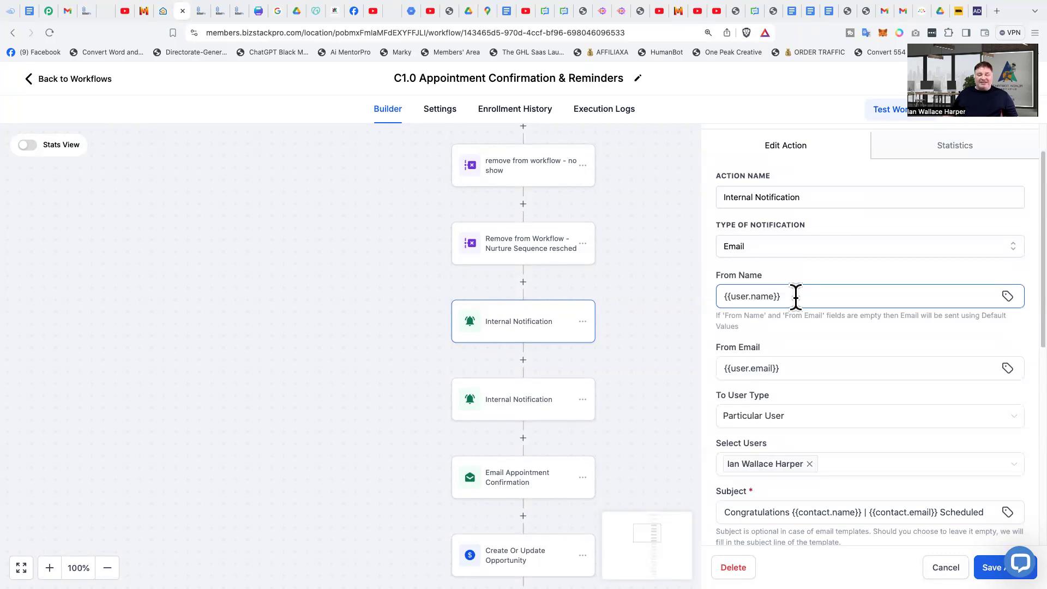
click(725, 298)
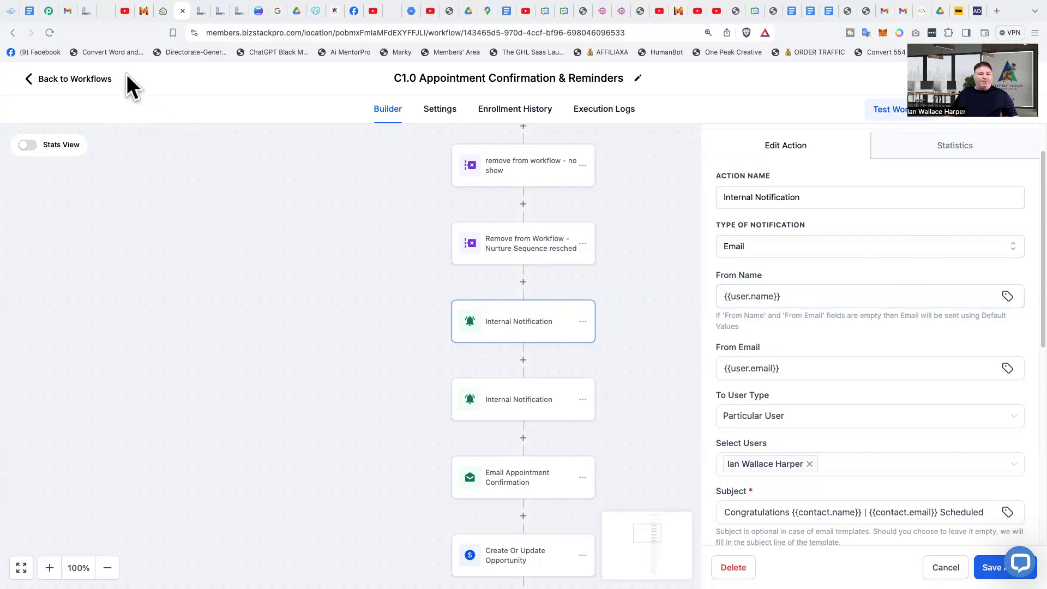
Step: Switch to the Contacts browser page, open the My Profile settings and examine the user's name, email, phone and signature fields
click(87, 8)
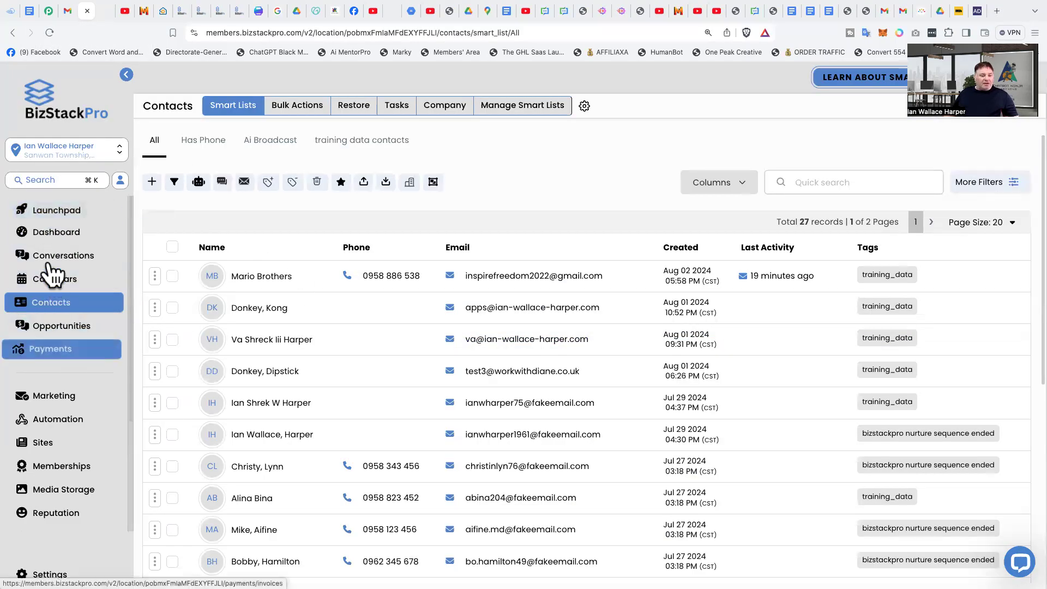
click(47, 575)
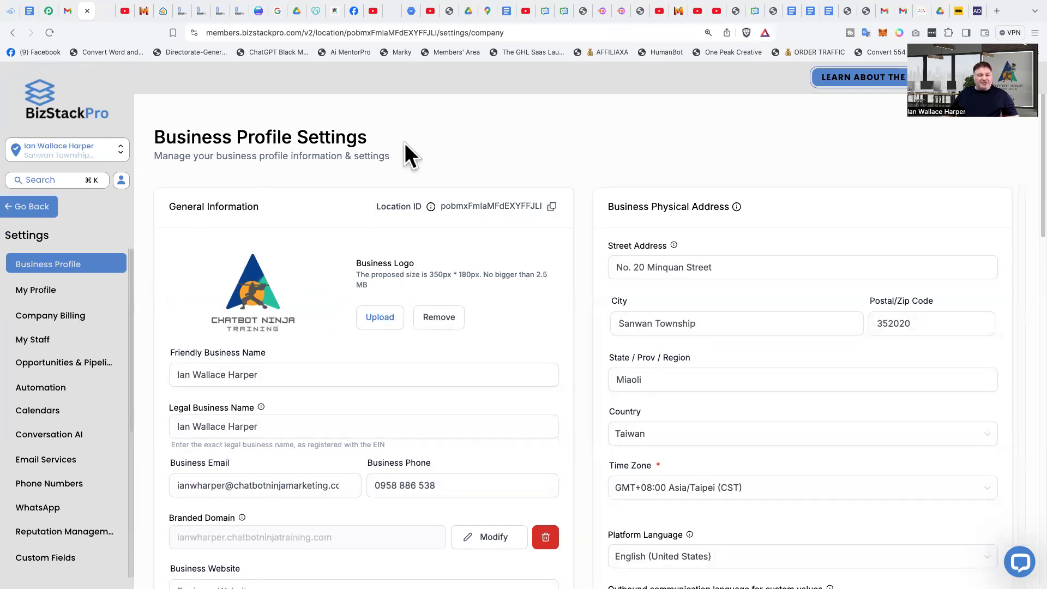
click(36, 291)
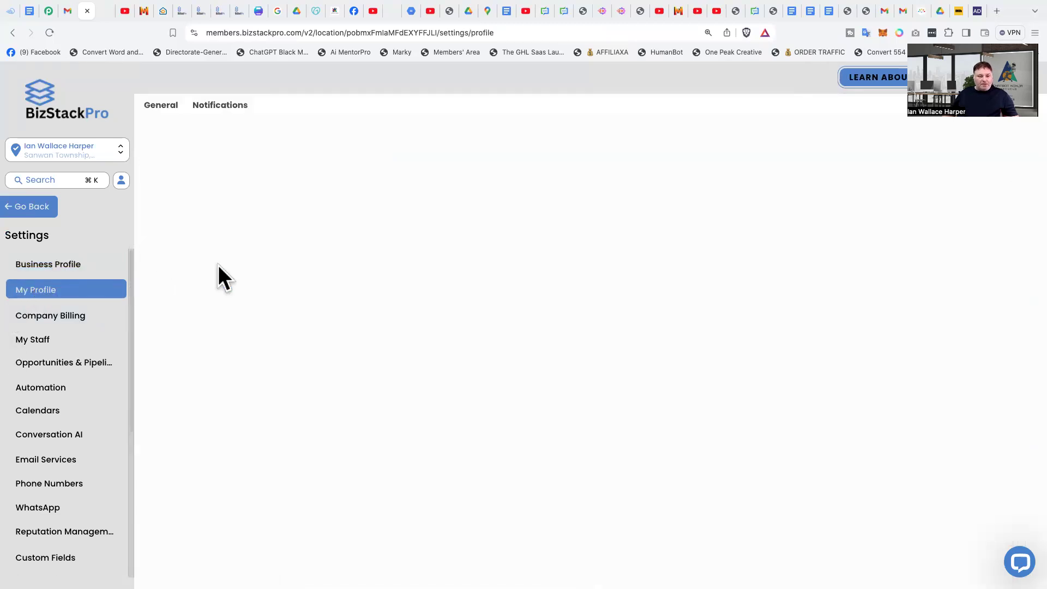
click(182, 396)
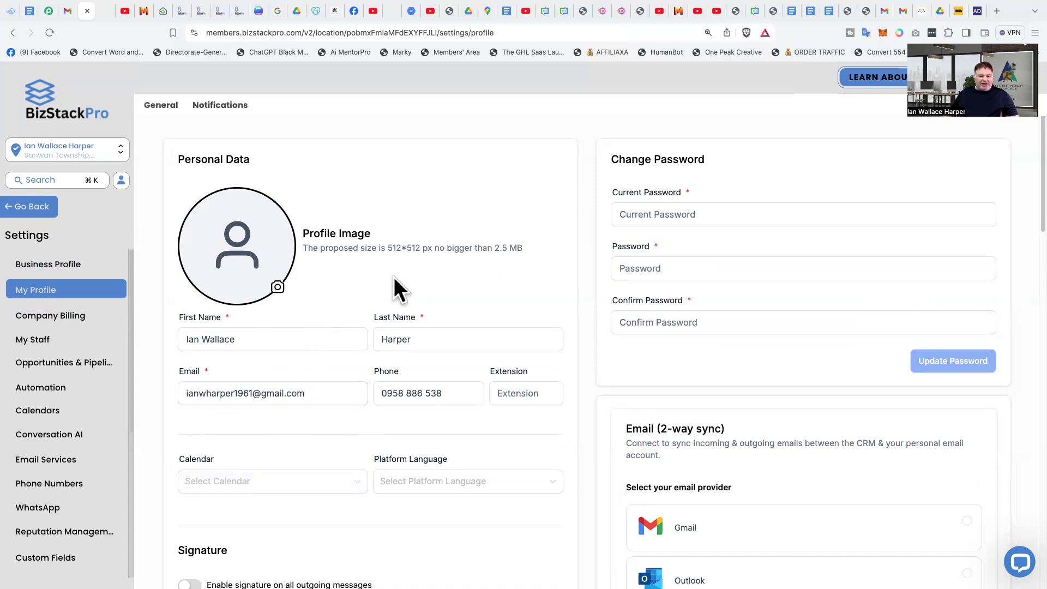
scroll(409, 398, down, 3)
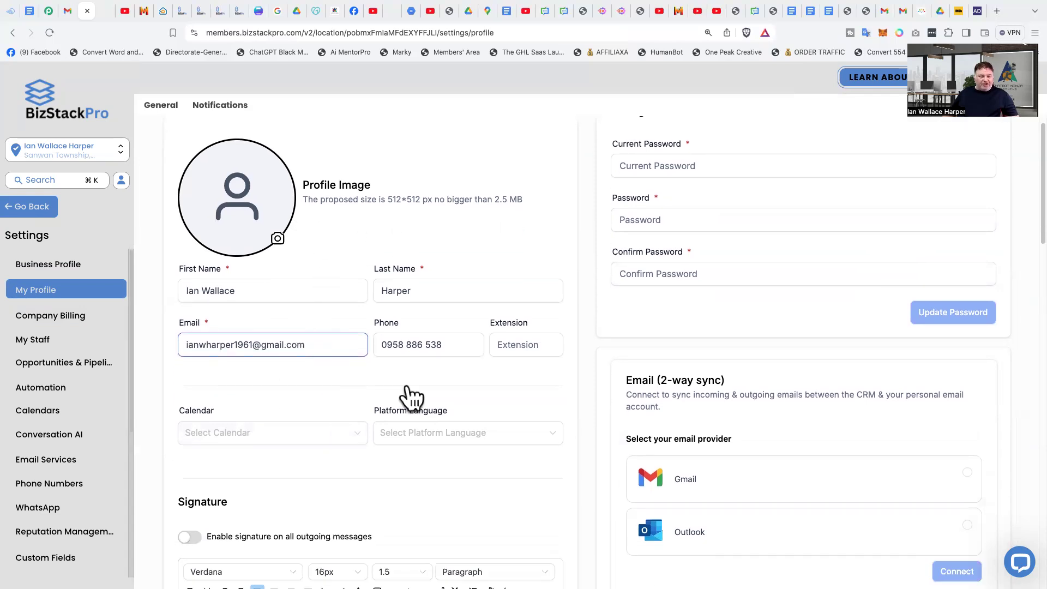
scroll(537, 365, down, 3)
scroll(548, 345, up, 4)
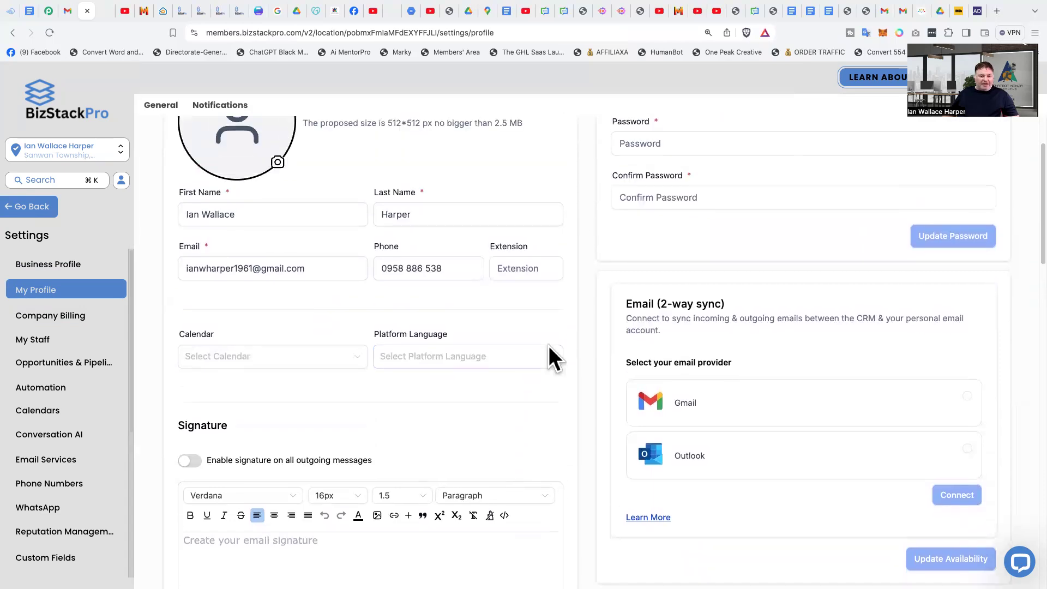
click(416, 327)
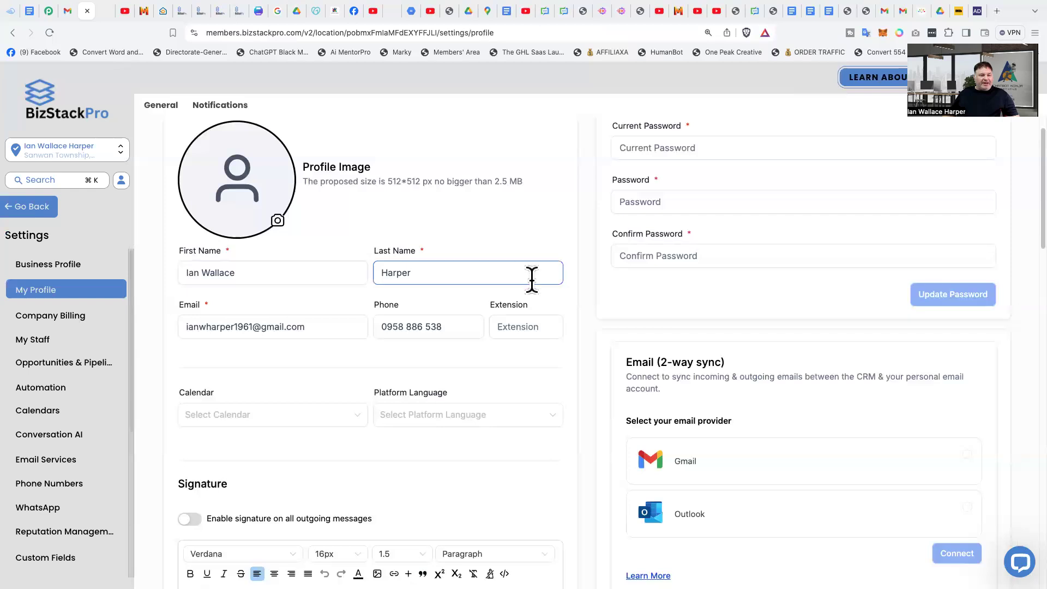
scroll(409, 262, up, 2)
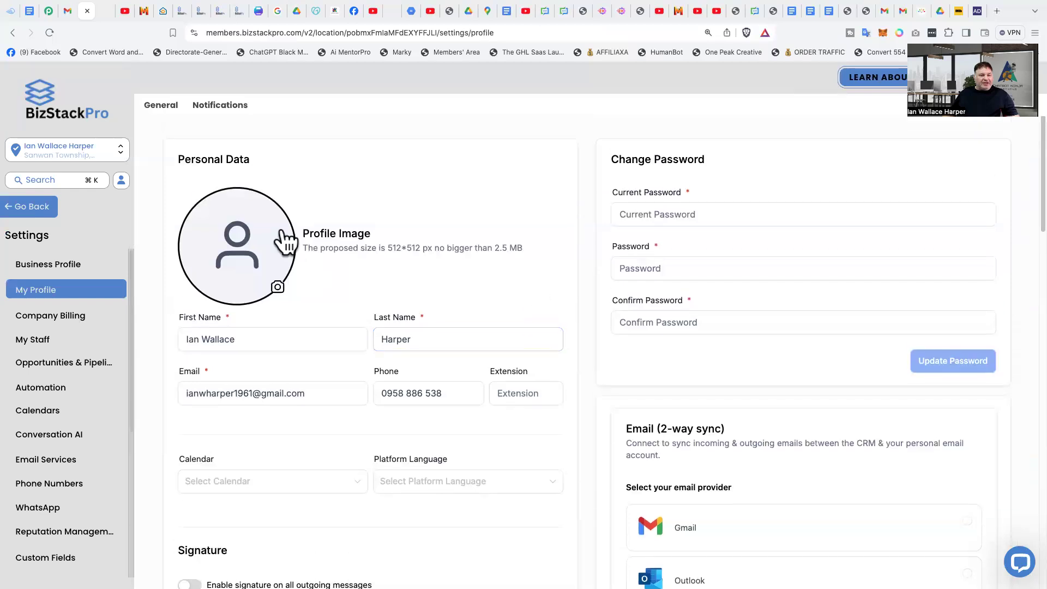
Step: Return to the workflow and replace the notification's From Name value with {{custom_values.cbn_email_from_name}}
click(181, 9)
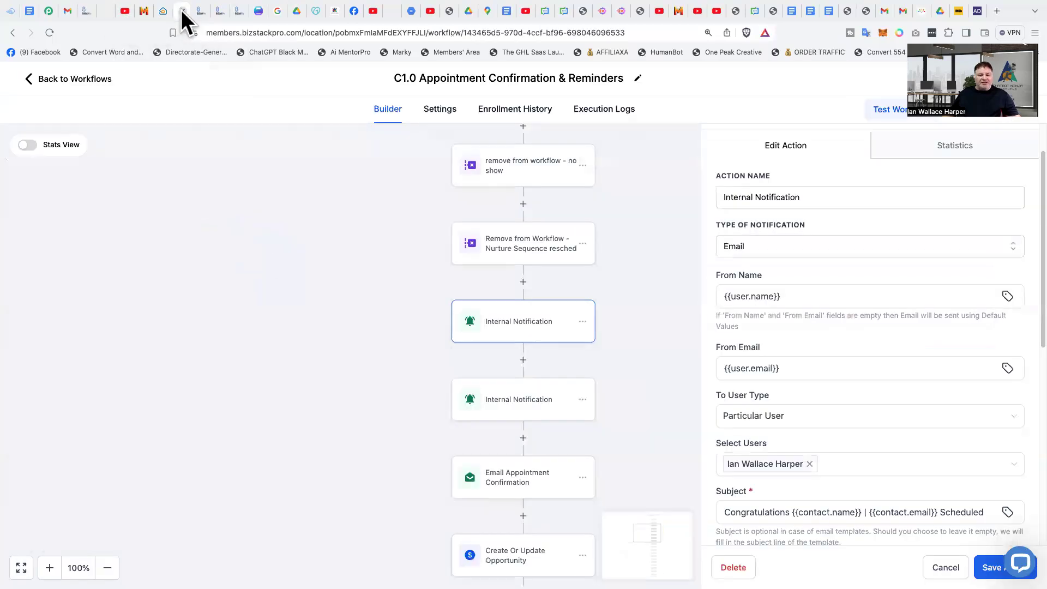
triple_click(852, 296)
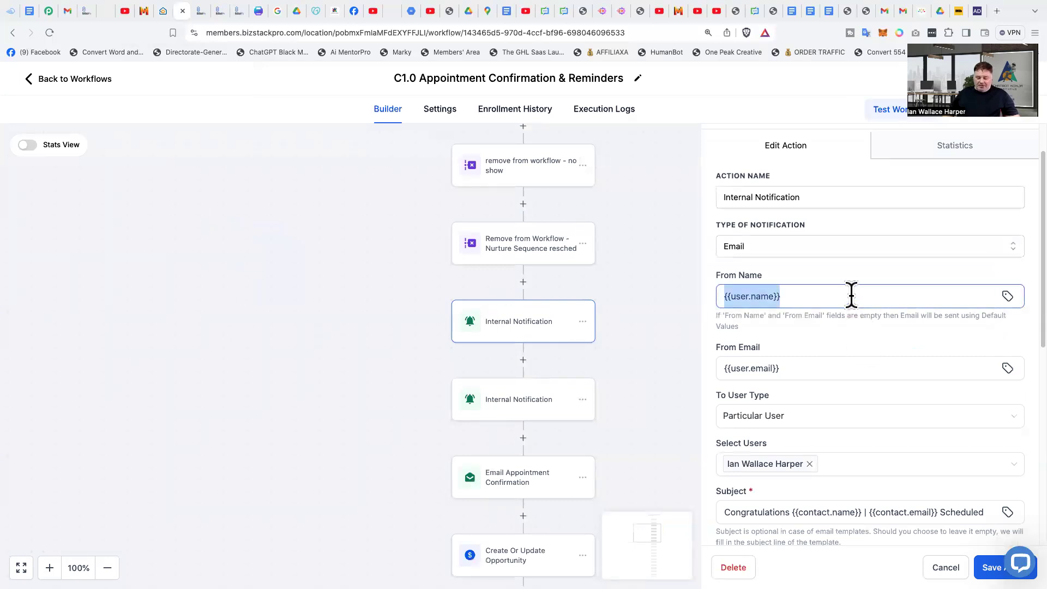
key(BackSpace)
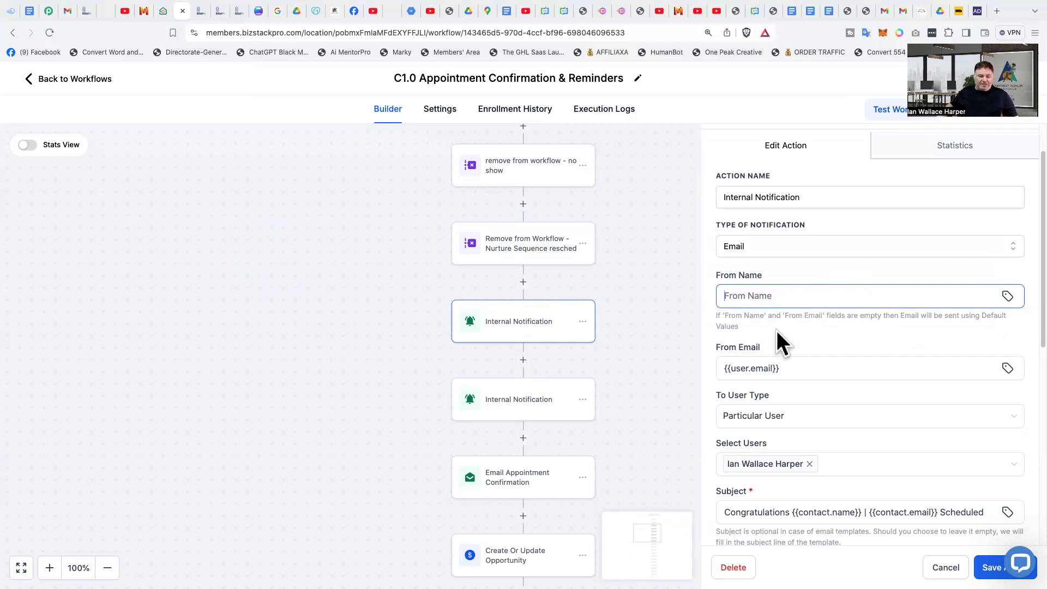
click(761, 295)
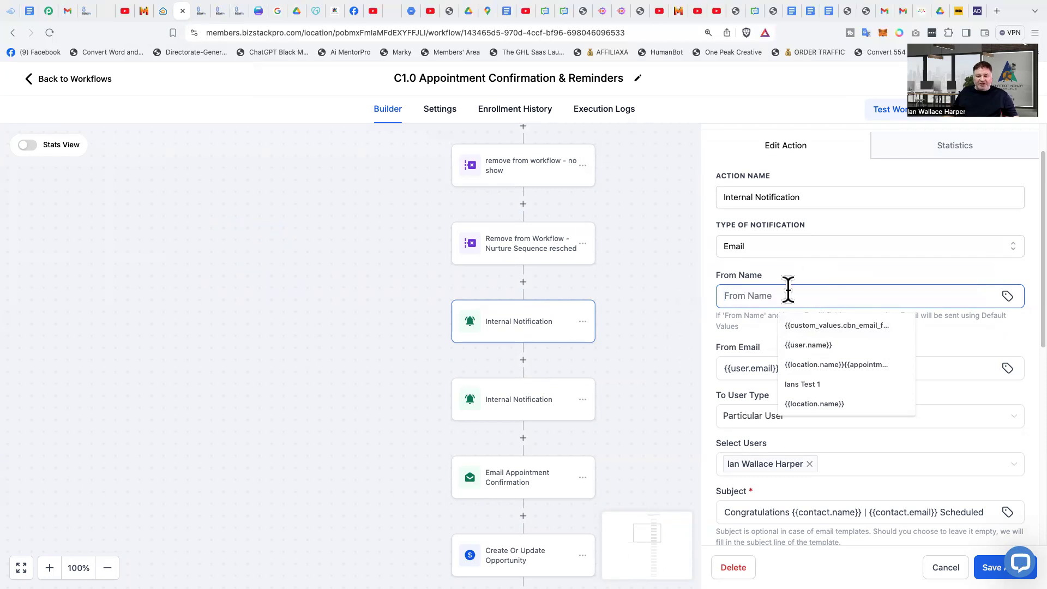
click(830, 324)
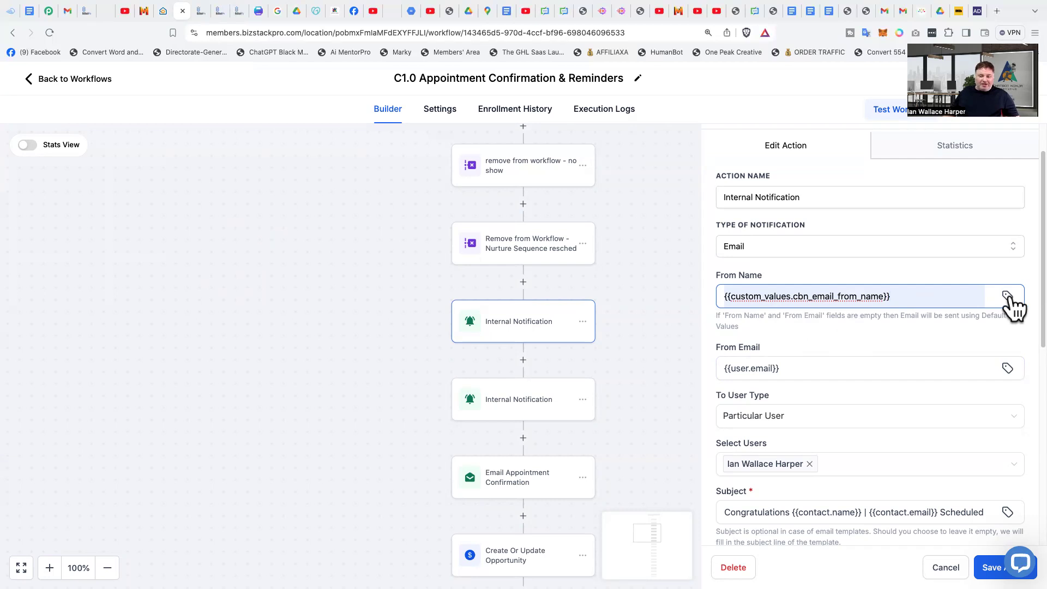
click(865, 344)
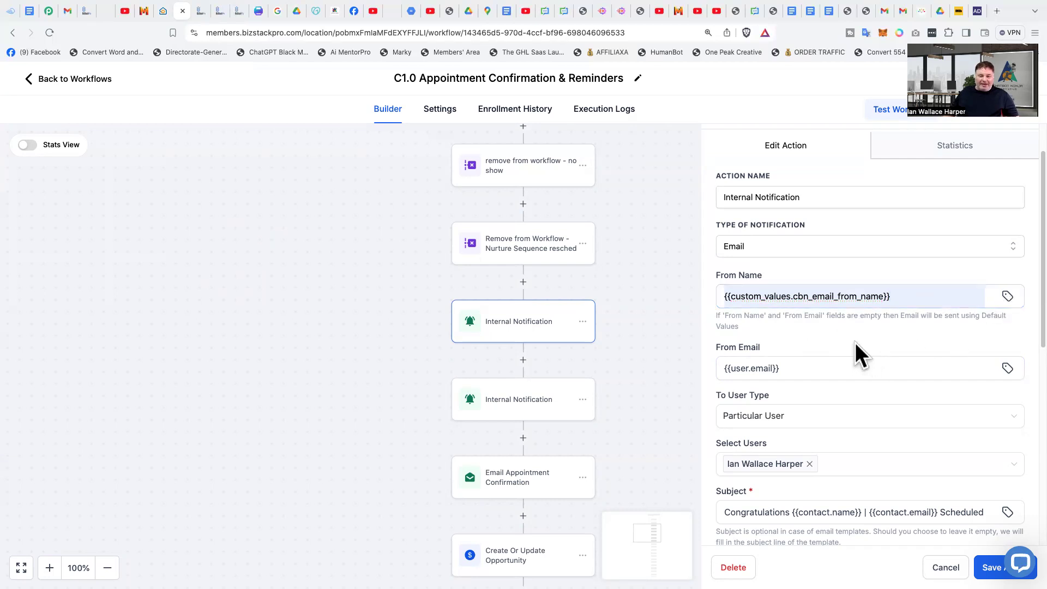
Step: Set the notification's From Email to {{custom_values.cbn_email_from_email}} and its To User Type to Assigned User
click(719, 371)
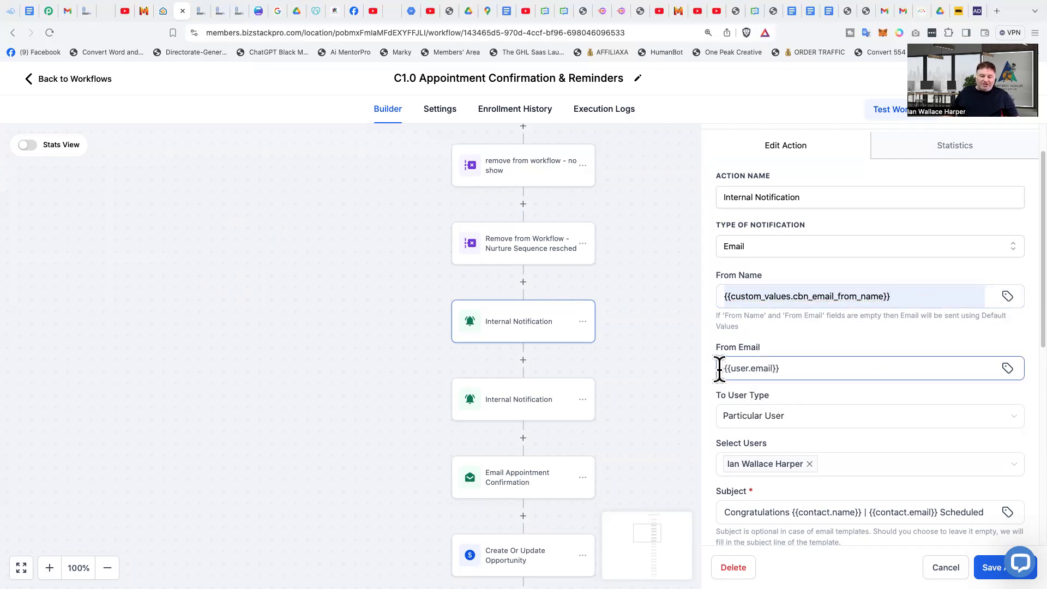
triple_click(807, 364)
key(BackSpace)
click(781, 365)
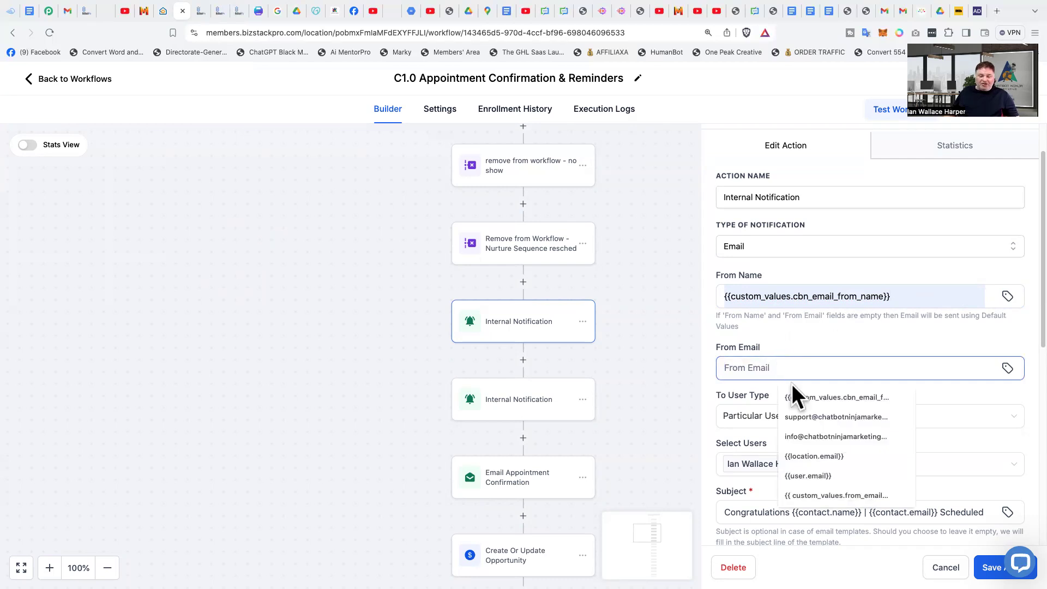
click(801, 397)
click(808, 402)
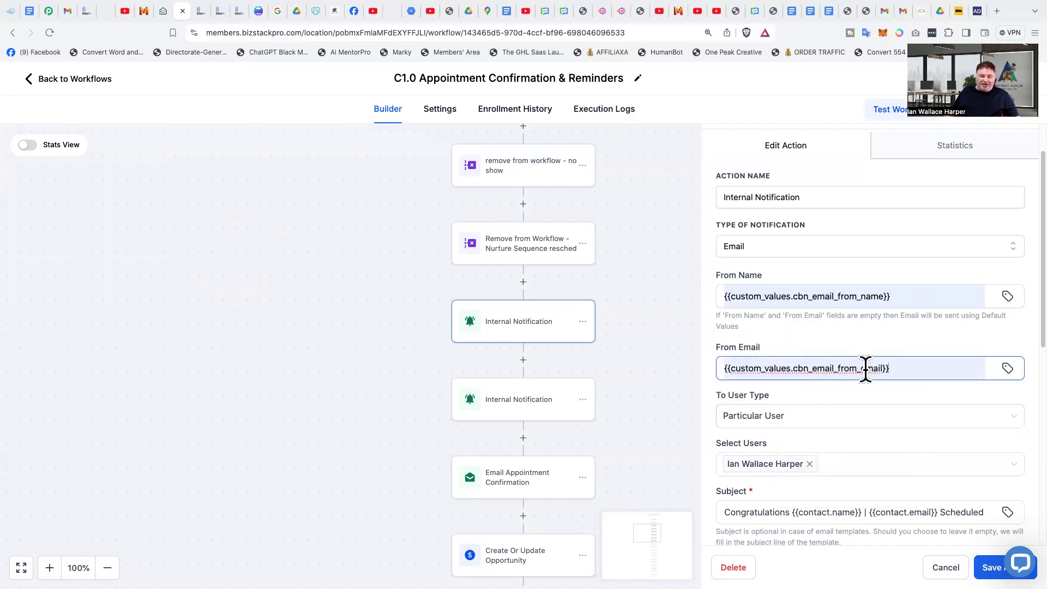
click(848, 398)
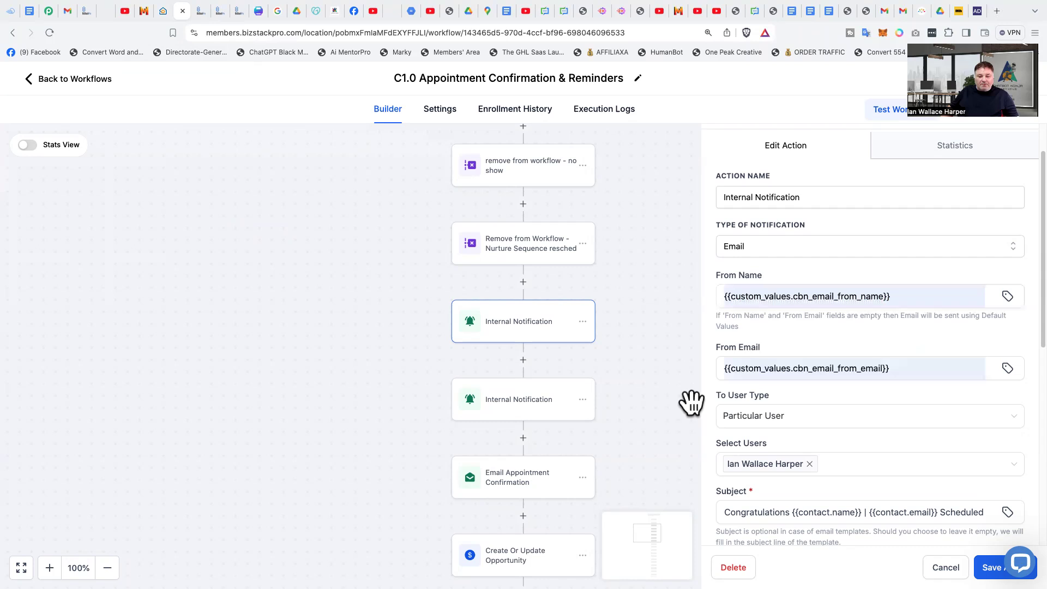
click(738, 424)
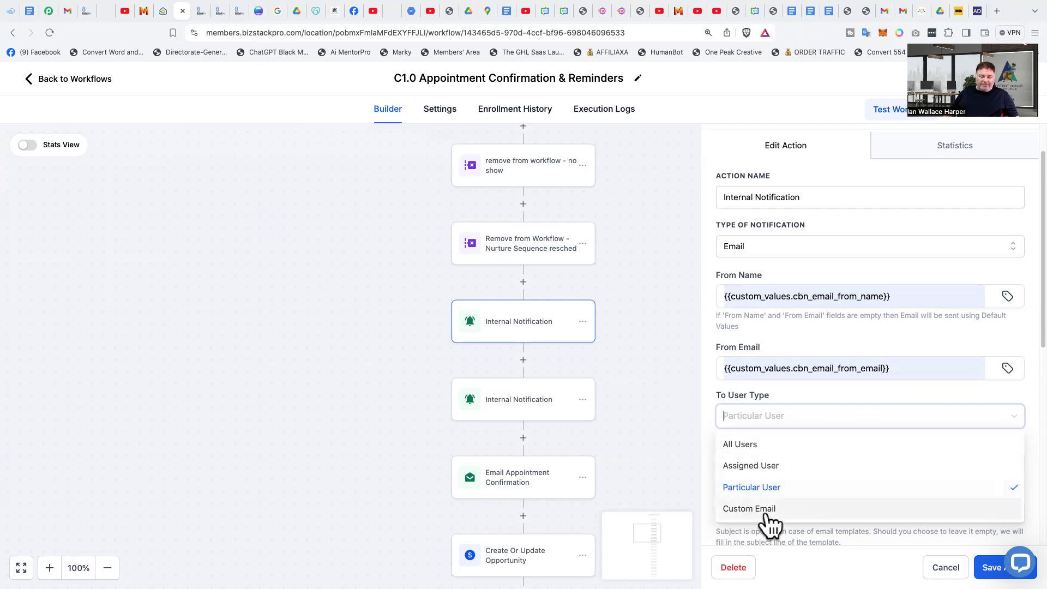
click(761, 469)
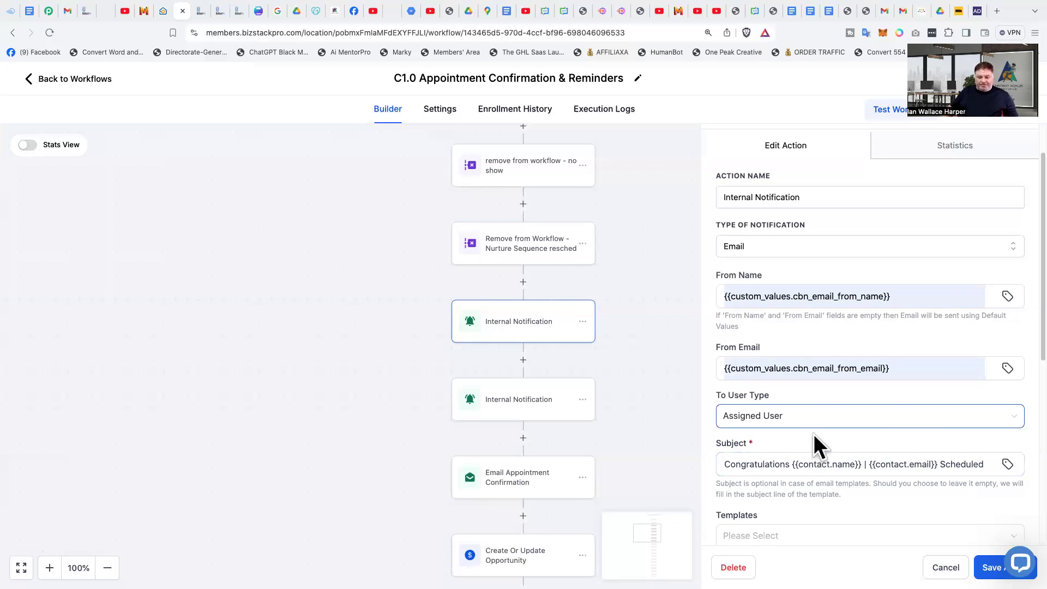
Step: Delete the {{contact.email}} value from the notification's Subject, keeping the text "Scheduled a Call with You"
scroll(859, 429, down, 3)
scroll(864, 430, down, 2)
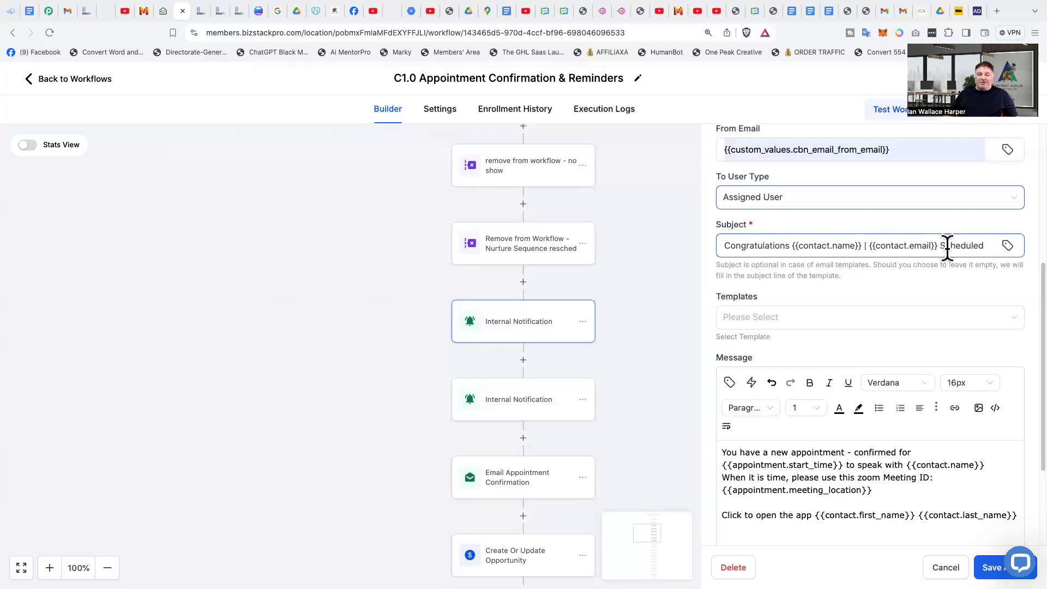
click(994, 246)
text(a Call with You)
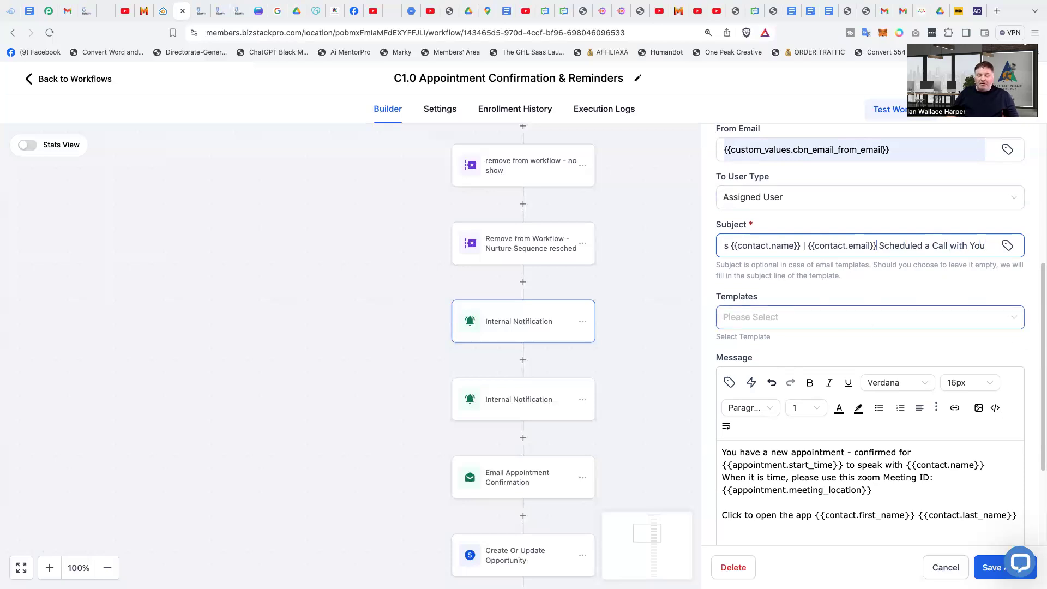
key(BackSpace)
key(BackSpace)
key(BackSpace)
key(BackSpace)
key(BackSpace)
key(BackSpace)
key(BackSpace)
key(BackSpace)
key(BackSpace)
key(BackSpace)
key(BackSpace)
key(BackSpace)
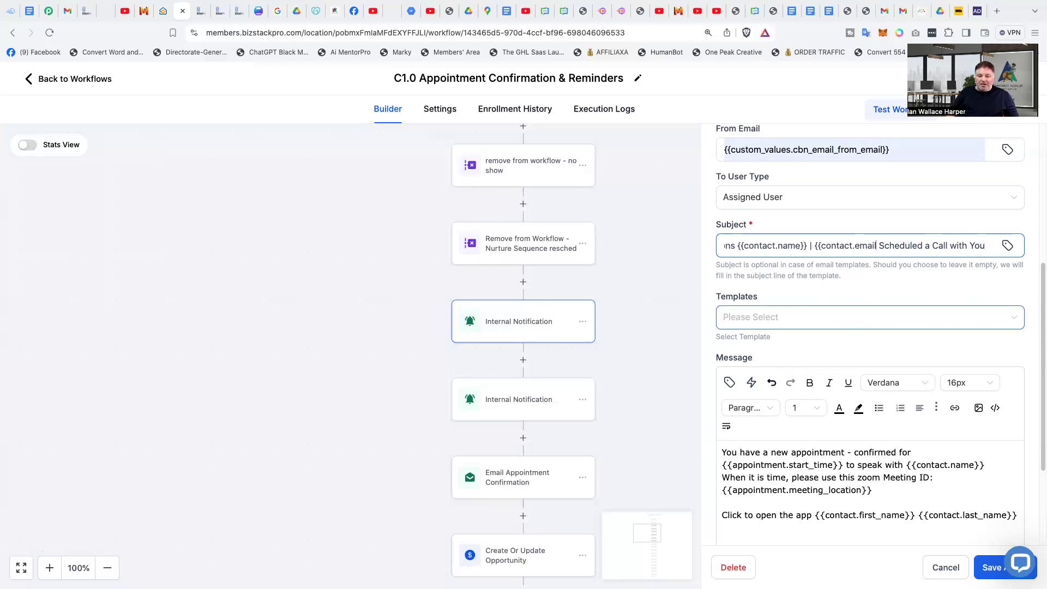
key(BackSpace)
key(BackSpace)
key(BackSpace)
key(BackSpace)
key(BackSpace)
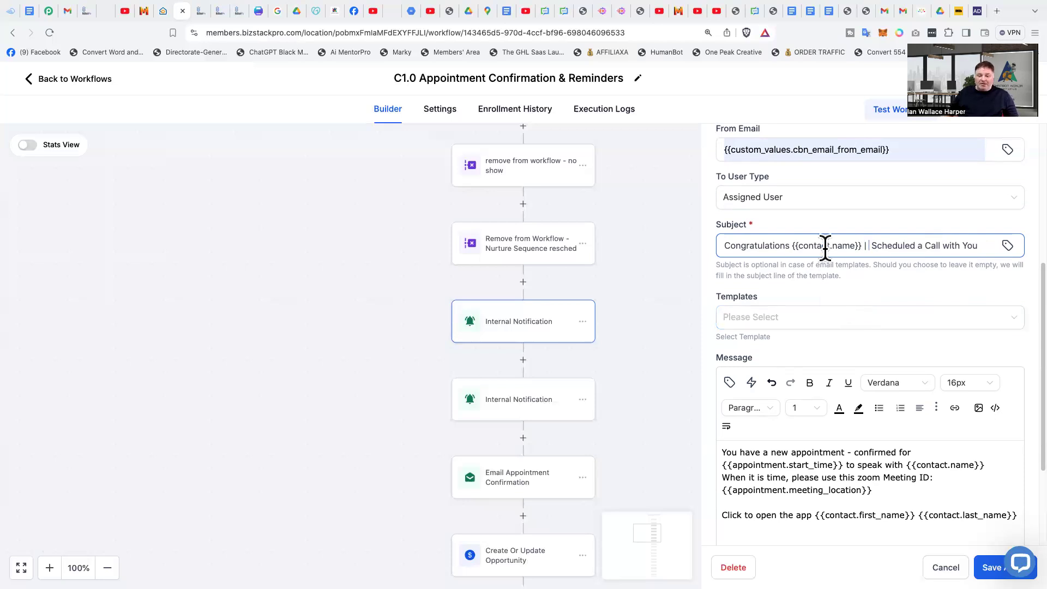
Step: Insert the contact's Email custom value into the notification's Subject, right after the | separator
click(1008, 245)
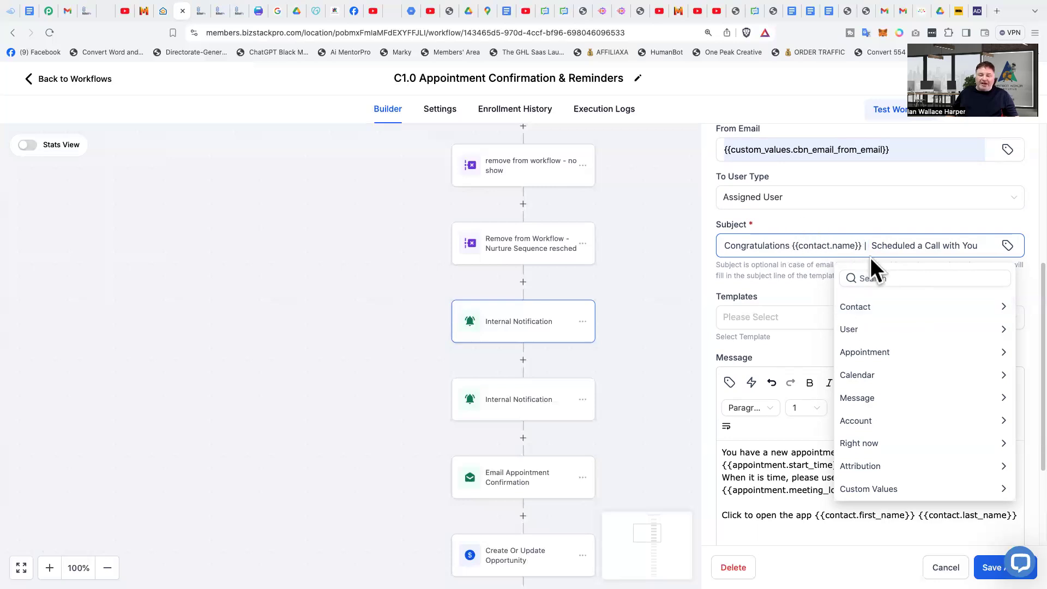
click(865, 310)
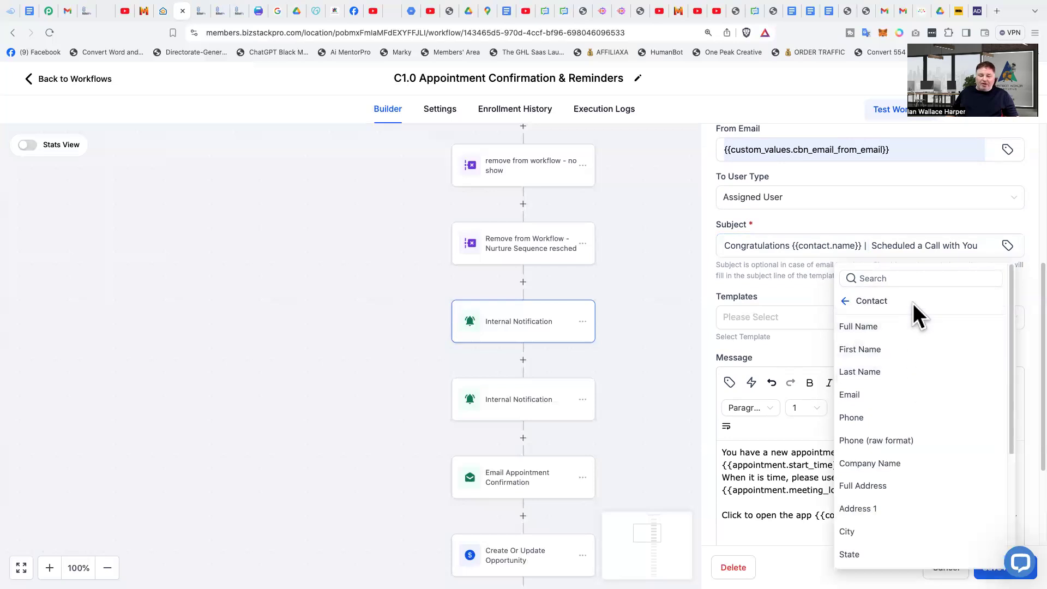
click(871, 394)
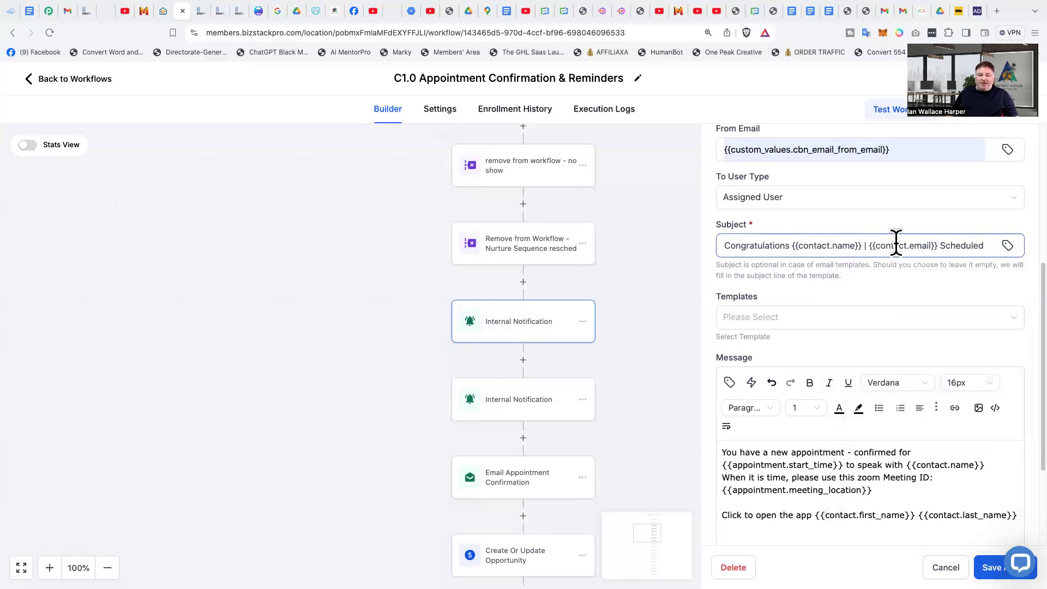
click(867, 246)
text(|)
scroll(832, 292, down, 2)
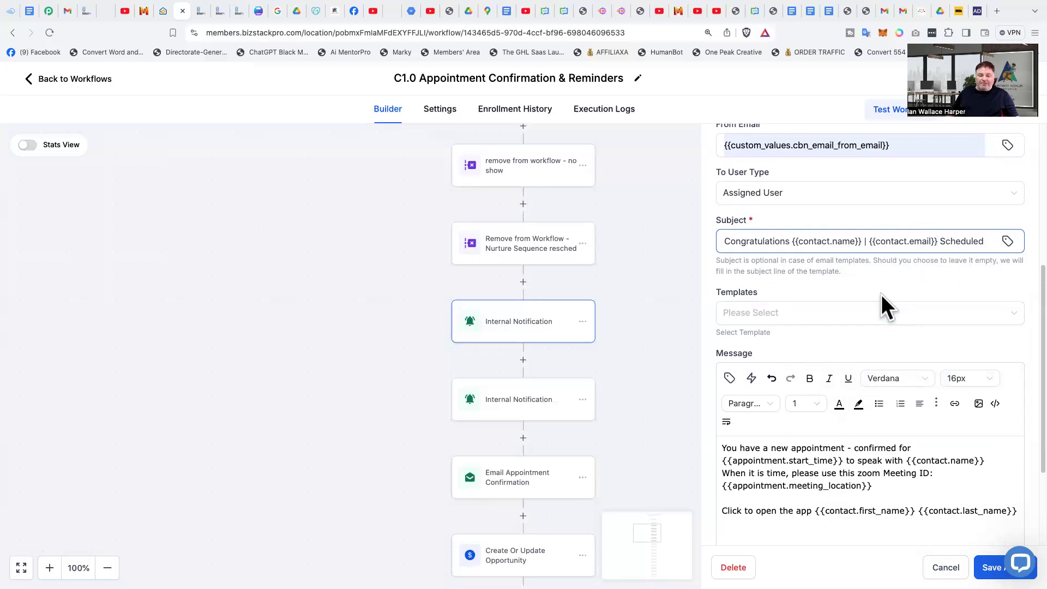
scroll(946, 267, down, 2)
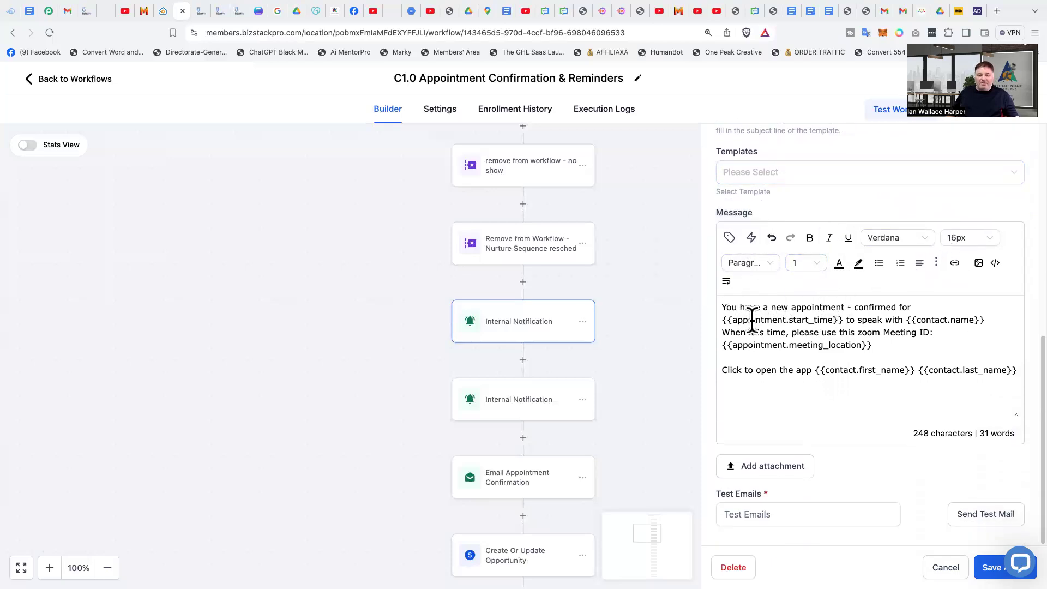
Step: Insert the appointment's Start Date Time custom value into the notification message, right before "to speak with"
click(722, 307)
key(Right)
key(Right)
key(Right)
key(Right)
key(Right)
key(Right)
key(Right)
key(Right)
key(Right)
key(Right)
key(Right)
key(Right)
key(Right)
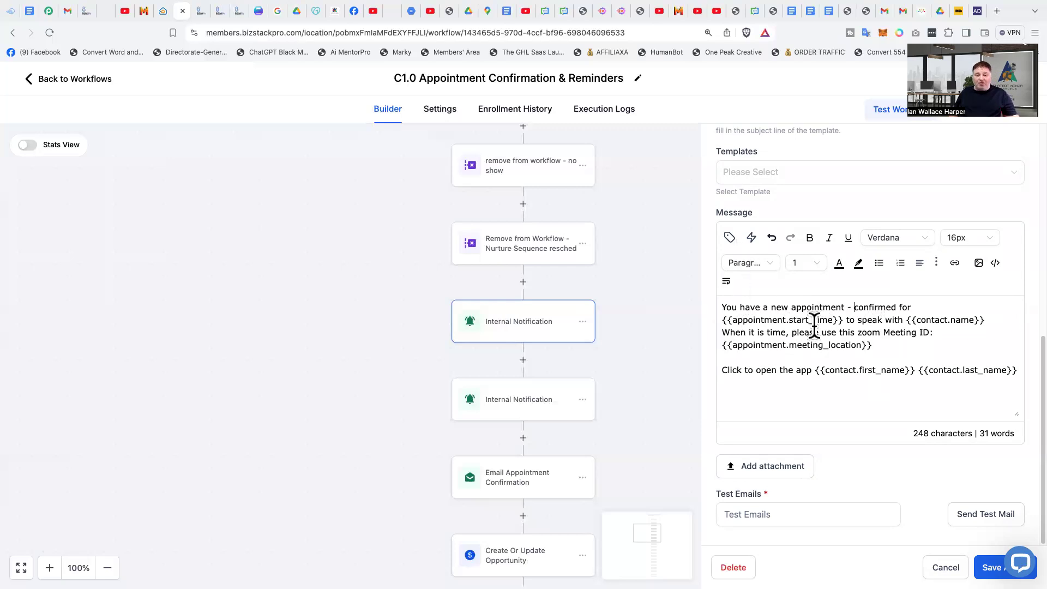
click(846, 321)
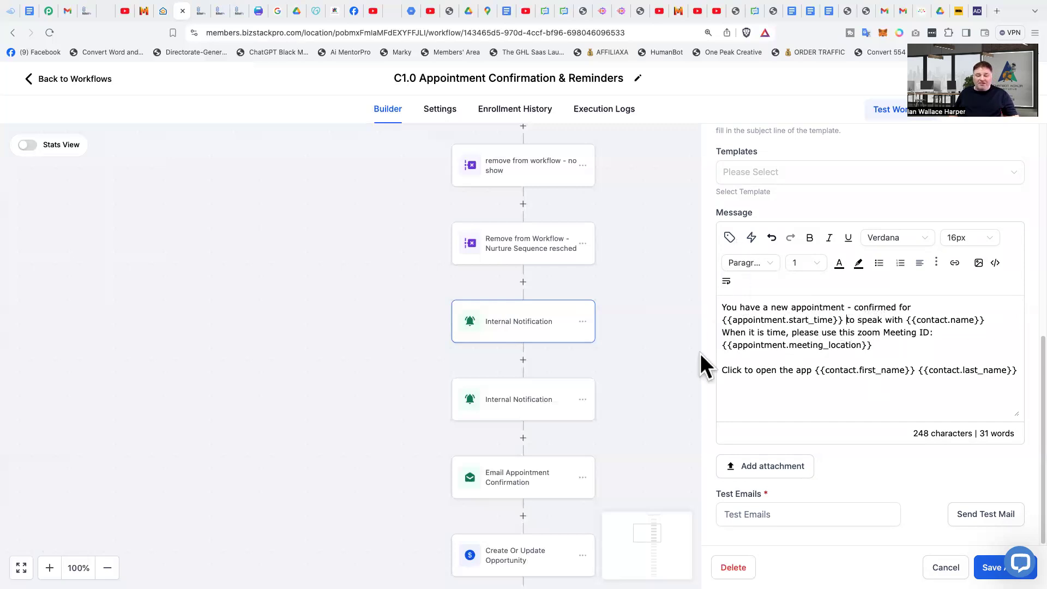
click(730, 238)
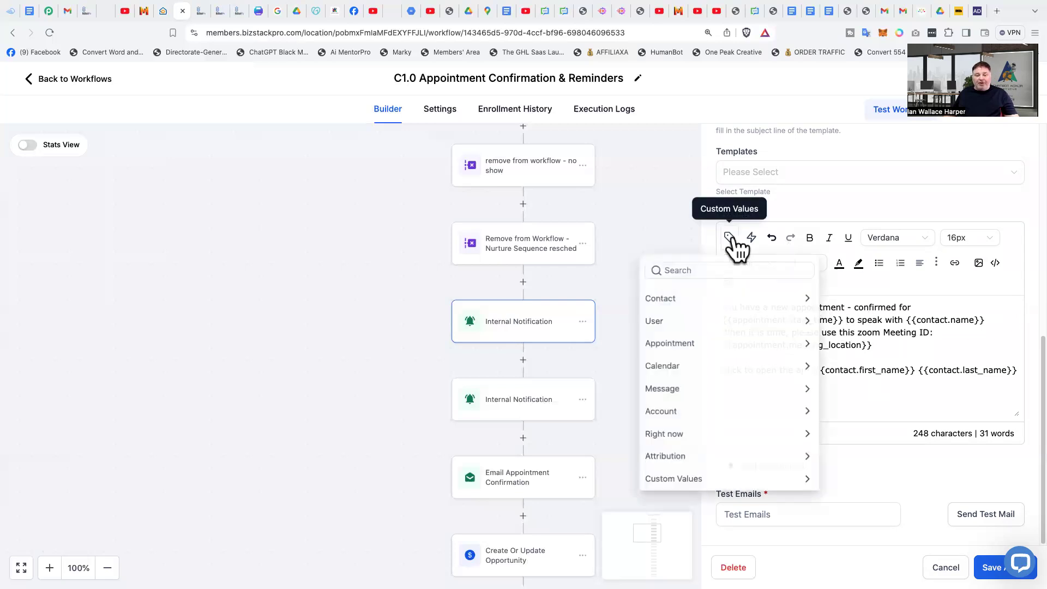
click(698, 345)
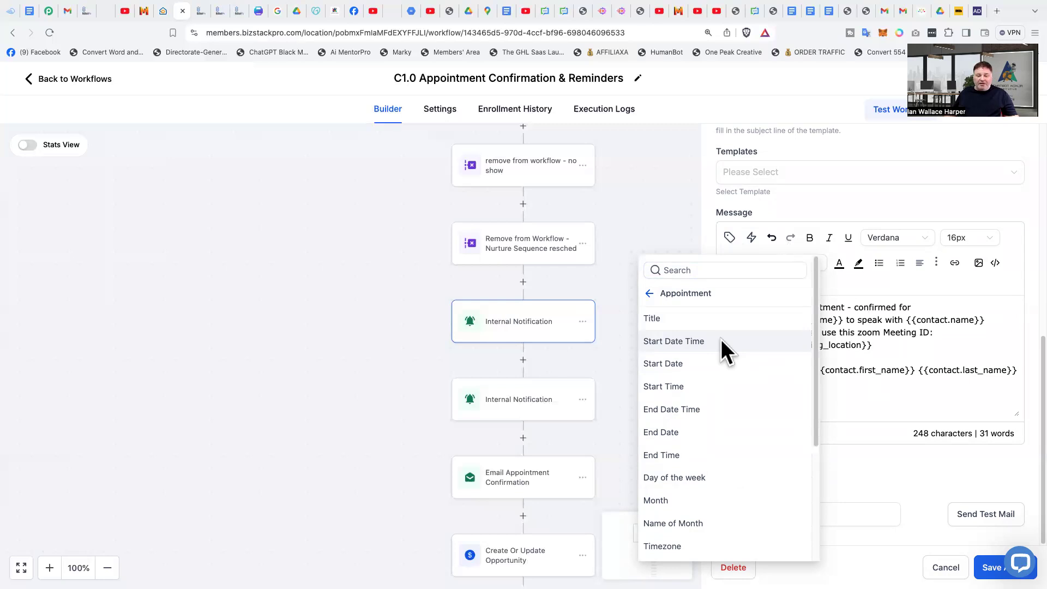
click(721, 341)
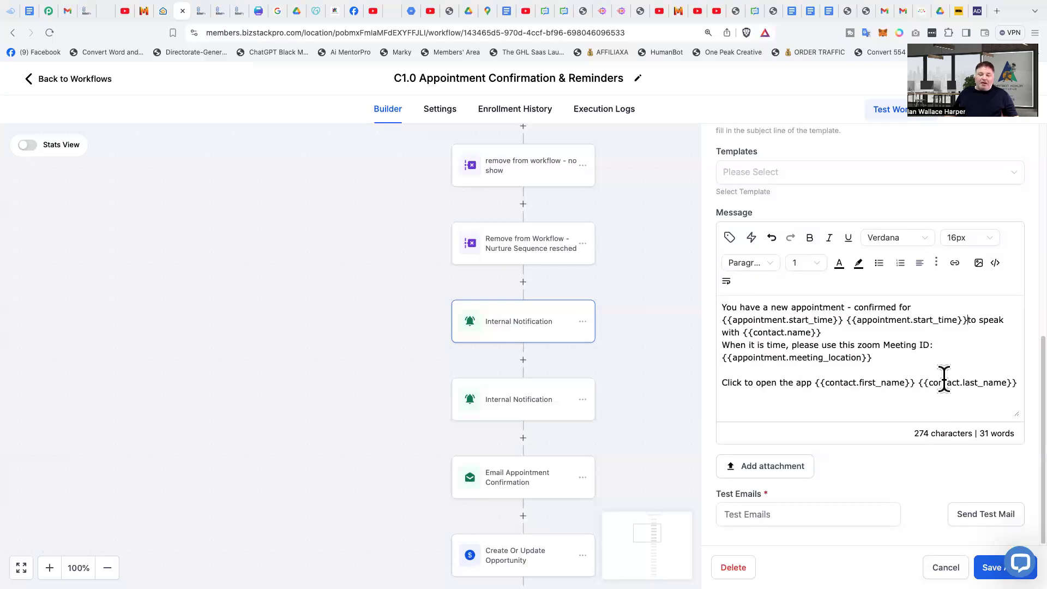
Step: Delete the duplicate {{appointment.start_time}} value before "to speak with" in the notification message
key(BackSpace)
key(BackSpace)
key(BackSpace)
key(BackSpace)
key(BackSpace)
key(BackSpace)
key(BackSpace)
key(BackSpace)
key(BackSpace)
key(BackSpace)
key(BackSpace)
key(BackSpace)
key(BackSpace)
key(BackSpace)
key(BackSpace)
key(BackSpace)
key(BackSpace)
key(BackSpace)
key(BackSpace)
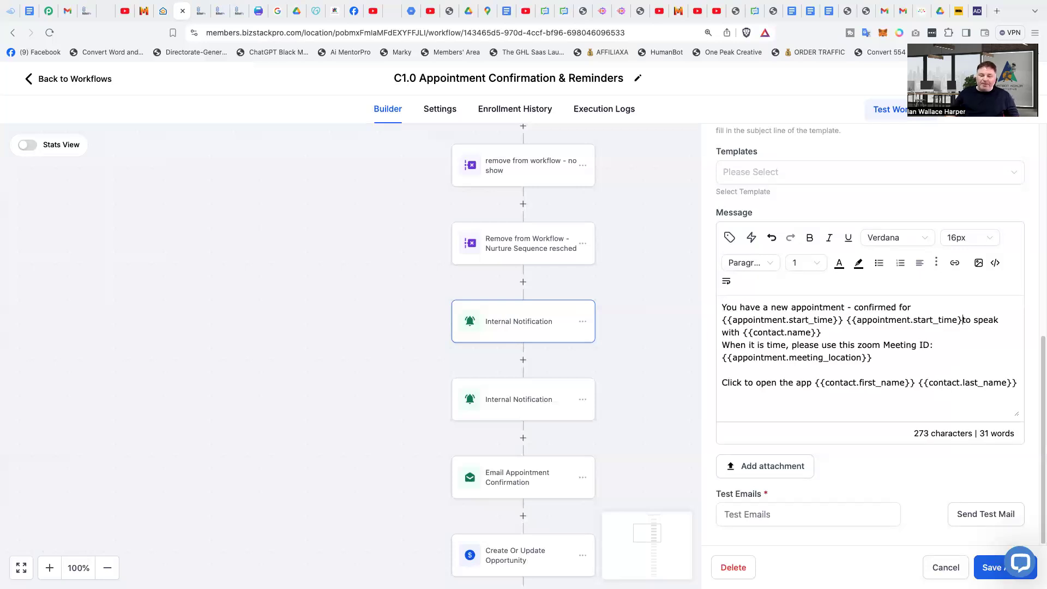
key(BackSpace)
key(BackSpace)
key(BackSpace)
key(BackSpace)
key(BackSpace)
key(BackSpace)
key(BackSpace)
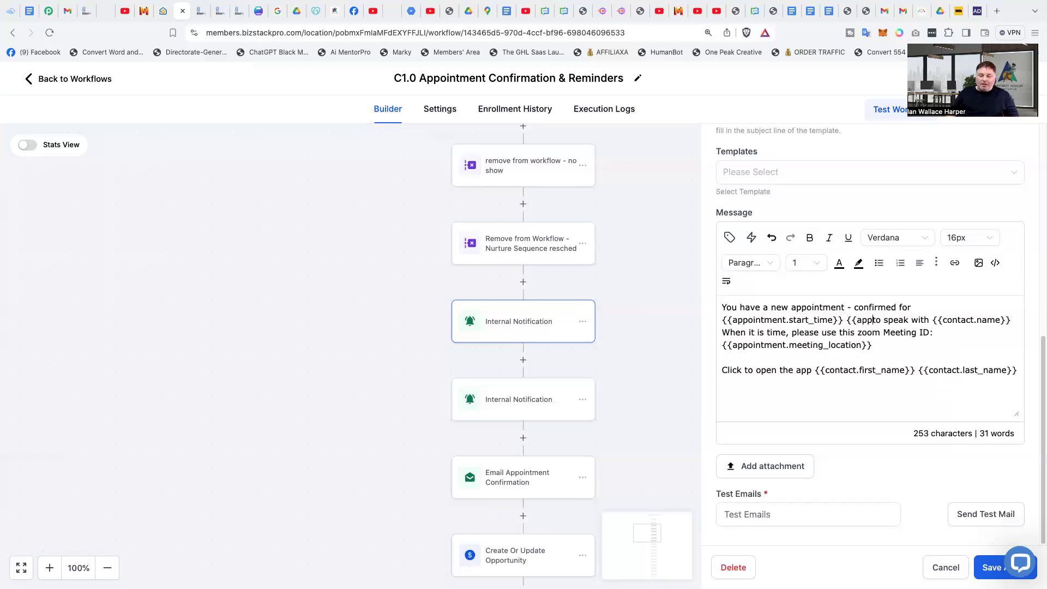
key(BackSpace)
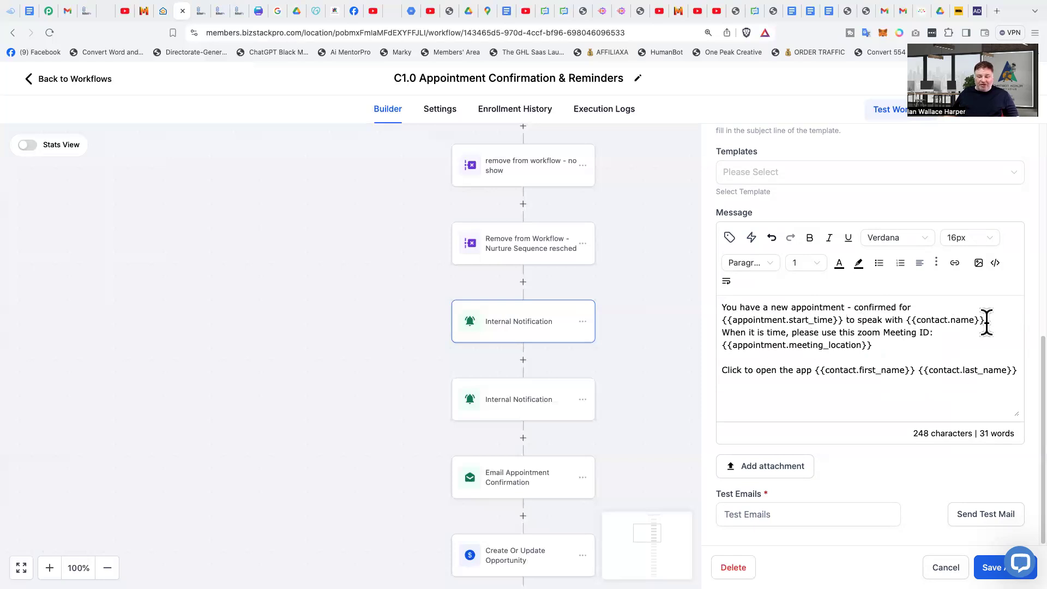
Step: Look through the Contact custom values available for the notification message, and close the list without inserting one
click(729, 238)
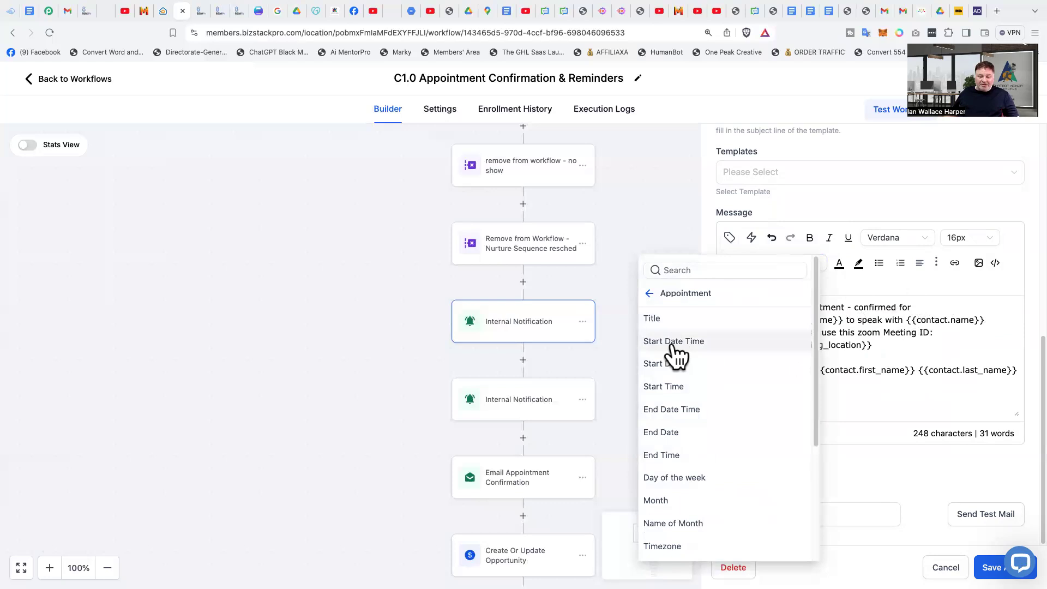
click(659, 296)
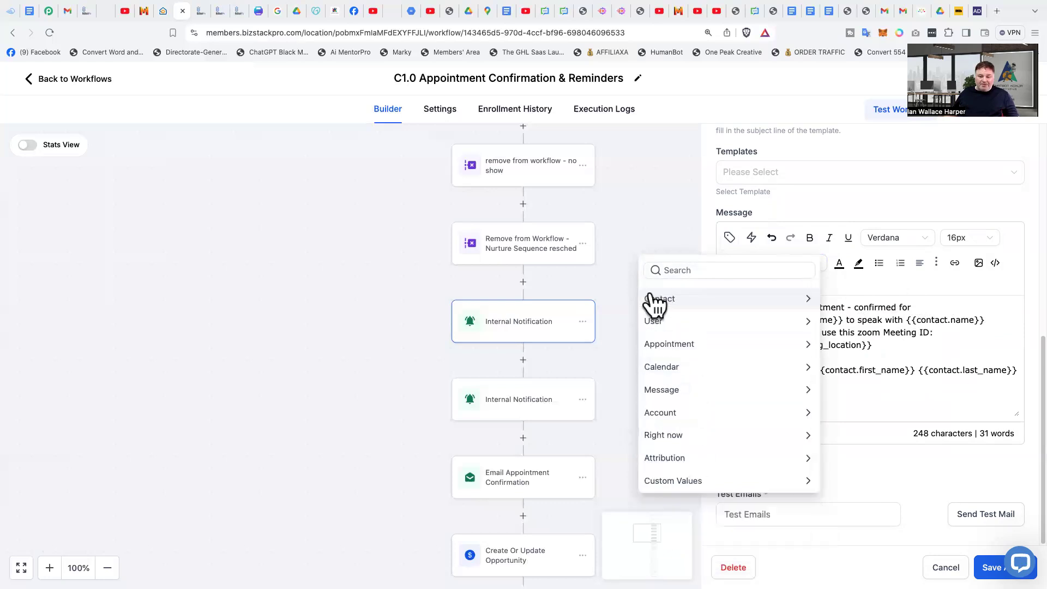
click(691, 298)
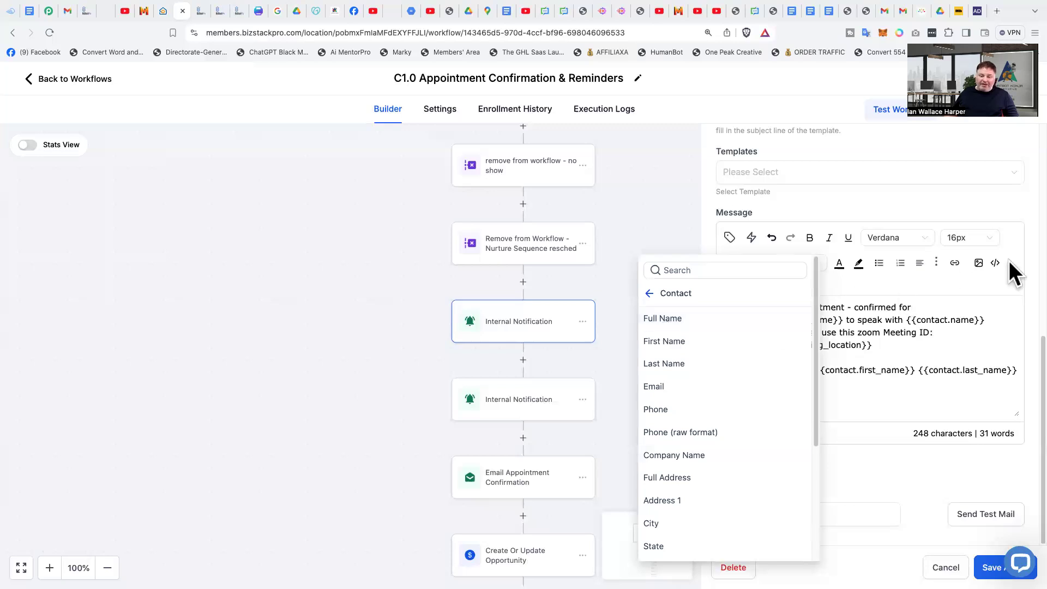
click(984, 304)
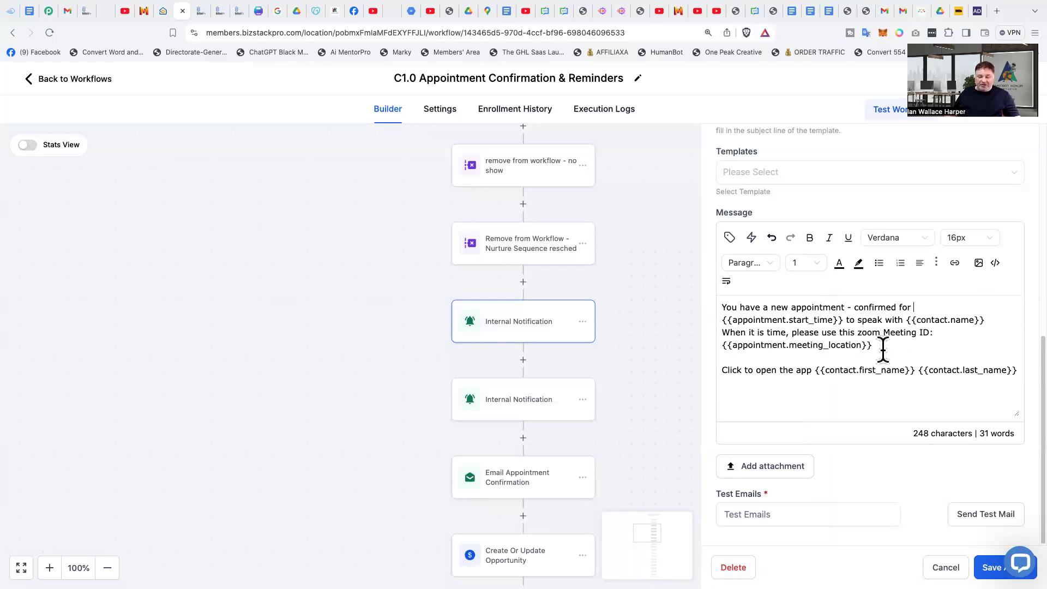
Step: Look through the Appointment custom values as far as Meeting Location, and close the notification's settings
click(730, 239)
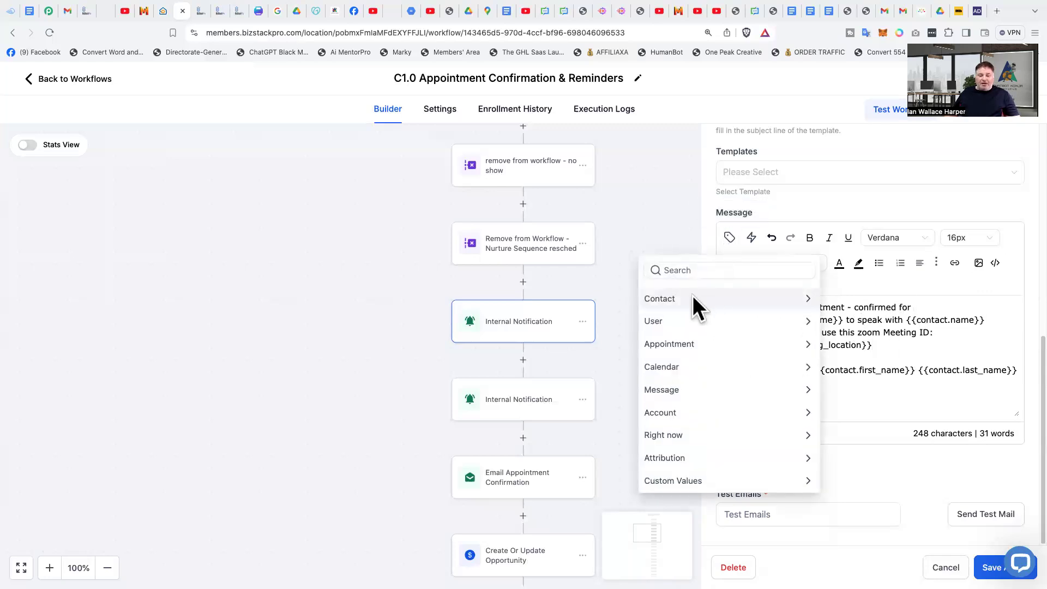
click(672, 348)
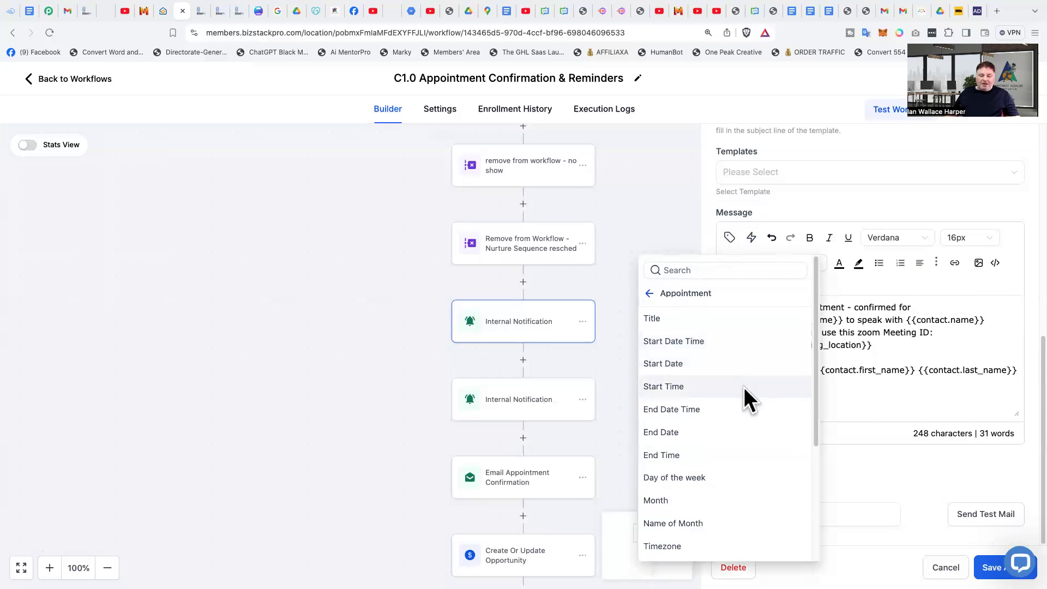
scroll(743, 387, down, 3)
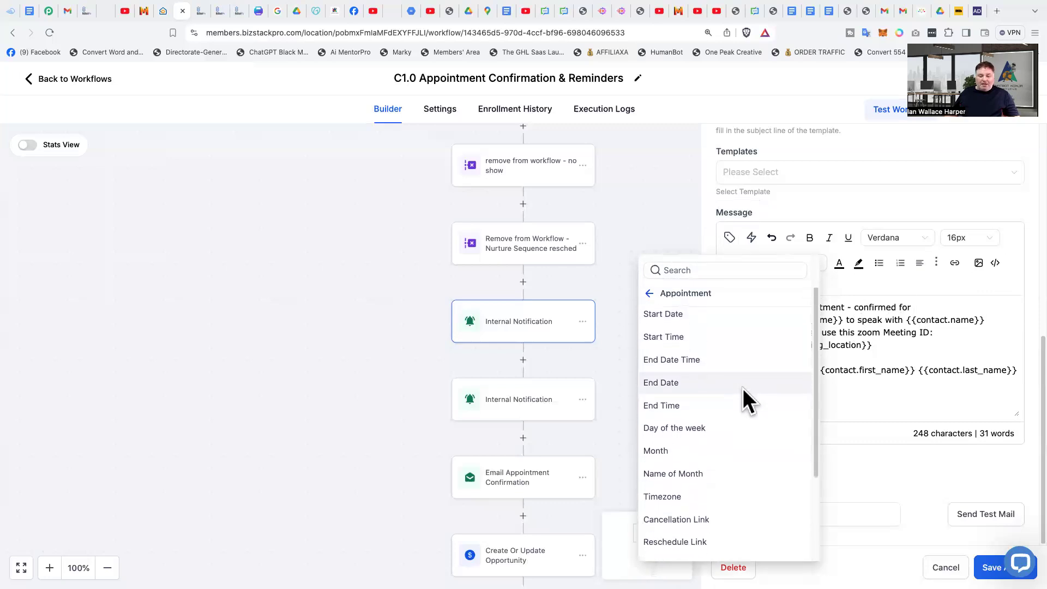
scroll(744, 391, down, 1)
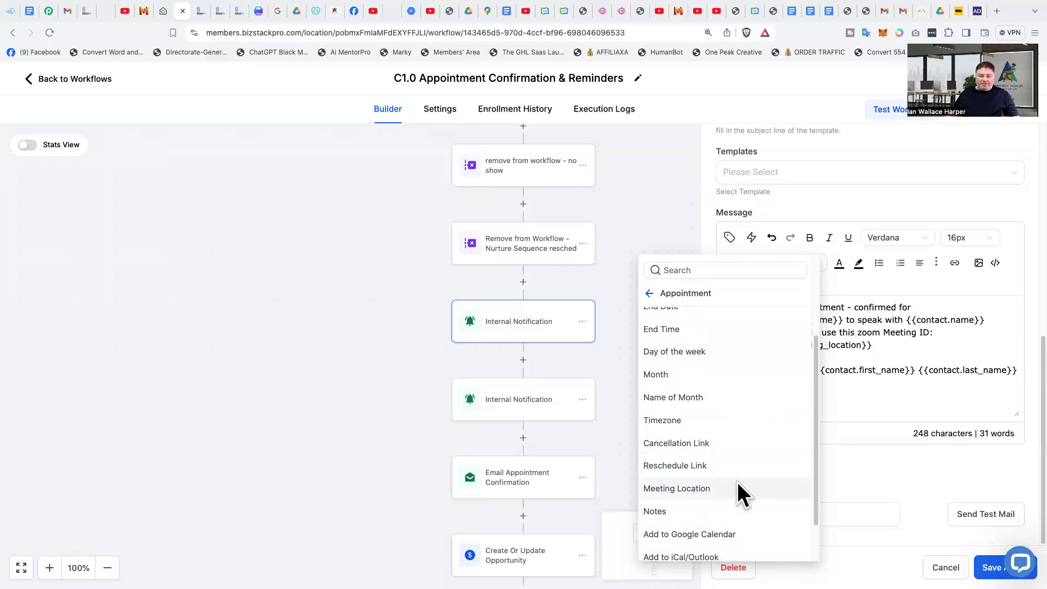
click(927, 401)
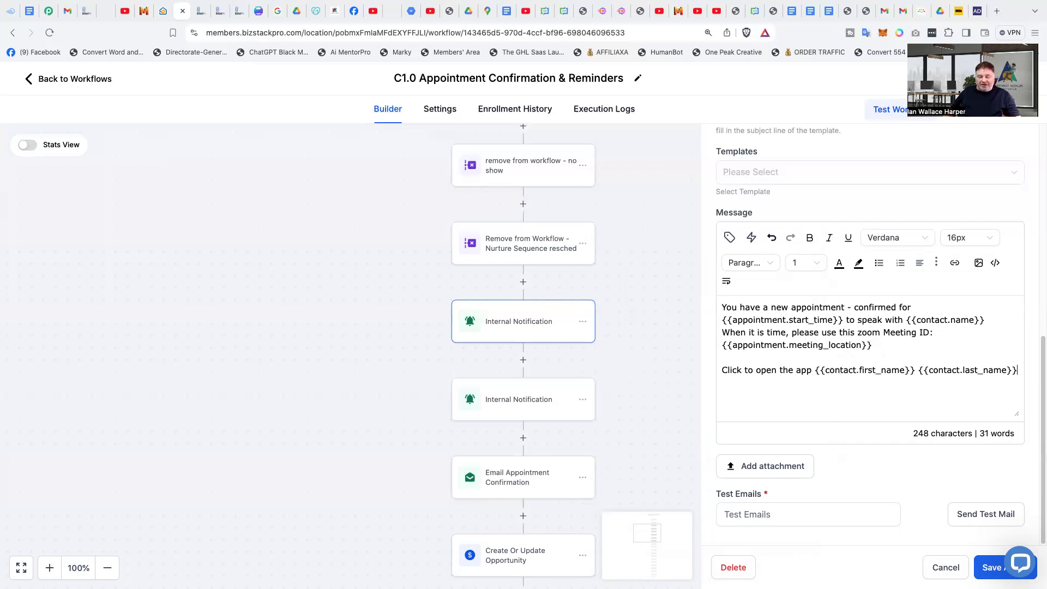
key(Escape)
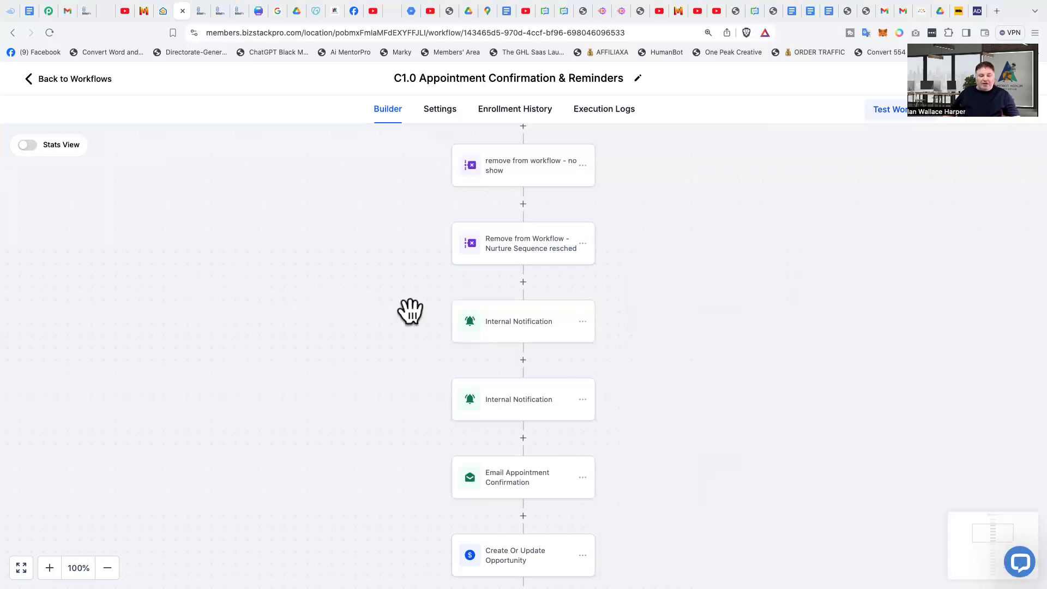
Step: Open the second Internal Notification action and review its title, message, redirect page and recipient settings
click(522, 423)
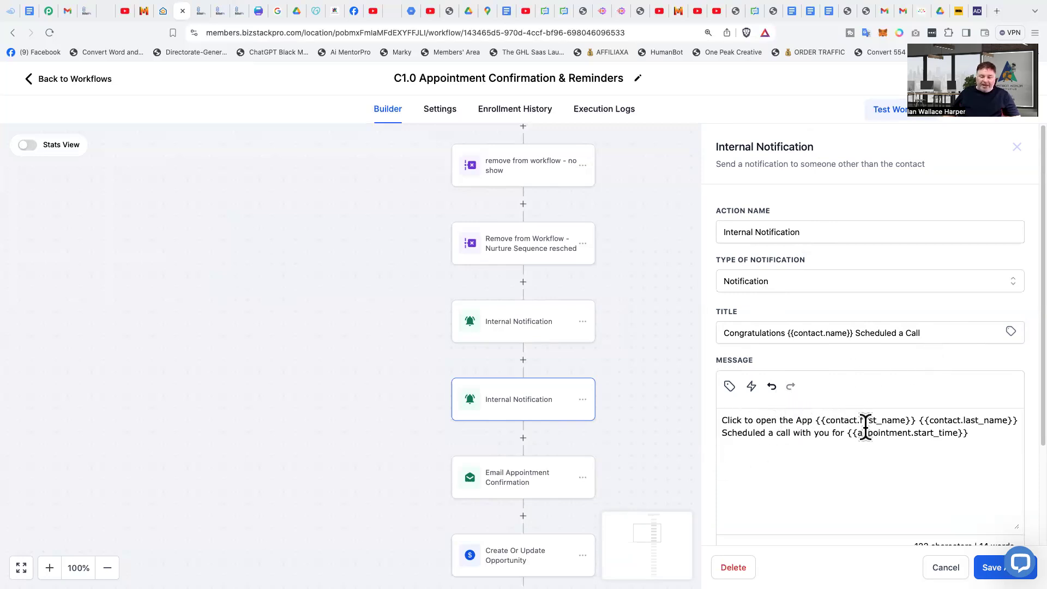
scroll(922, 428, down, 1)
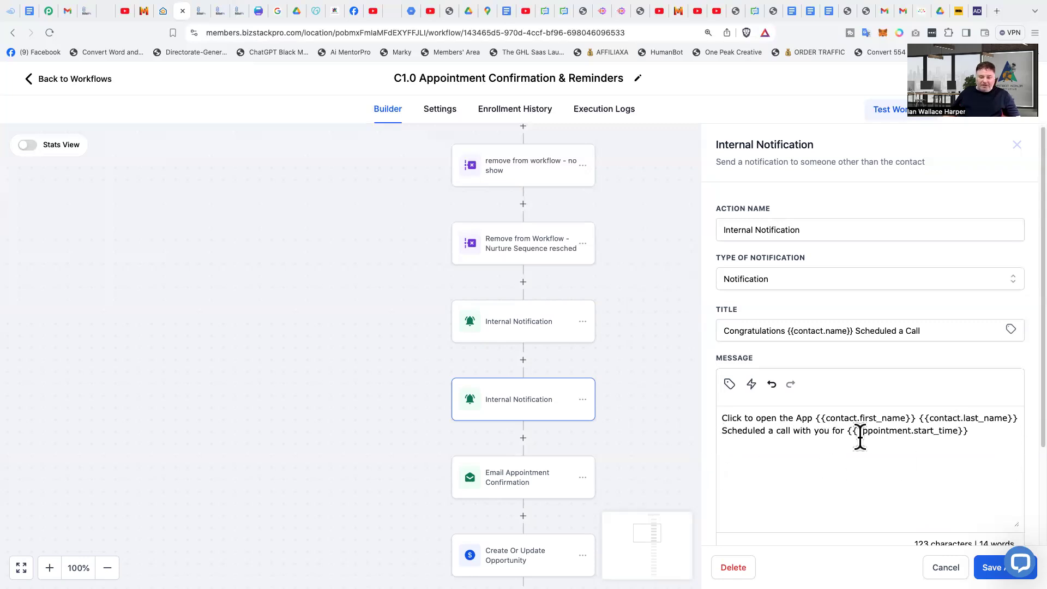
scroll(985, 434, down, 3)
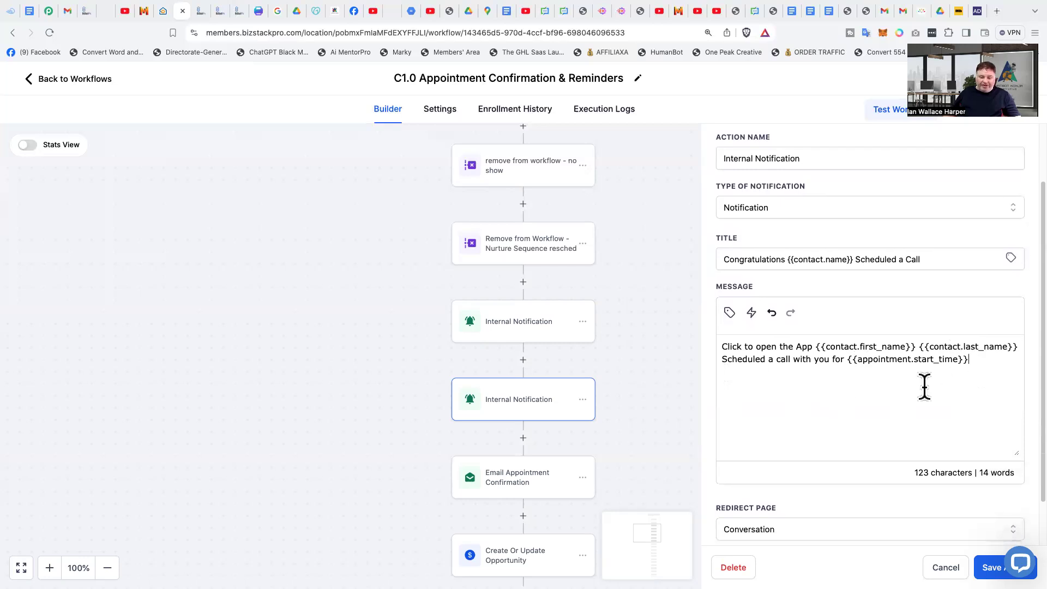
scroll(825, 434, down, 2)
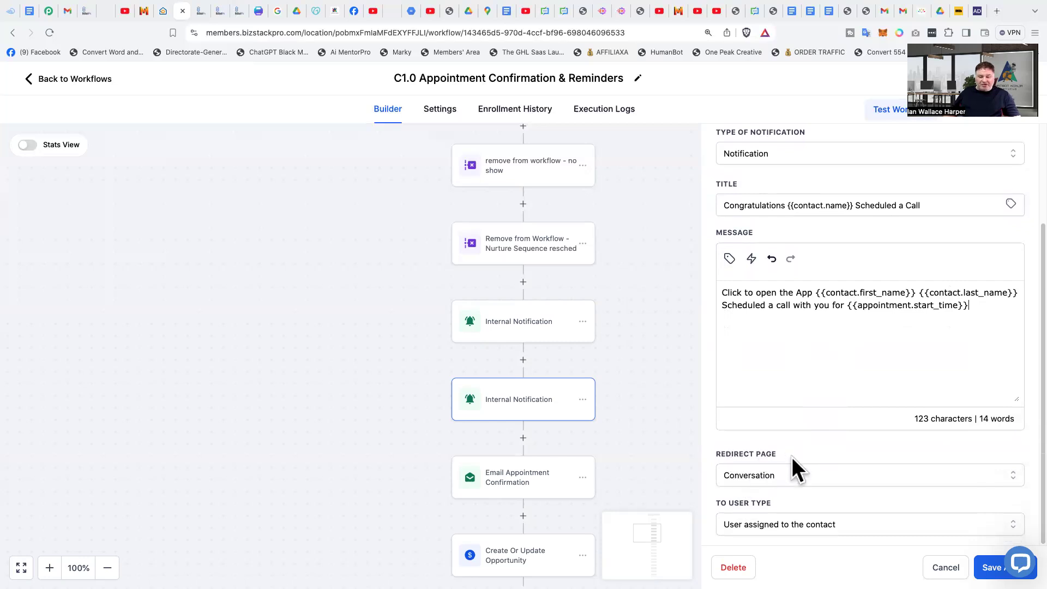
Step: Check the Redirect Page options of the second notification and choose Conversation
click(750, 475)
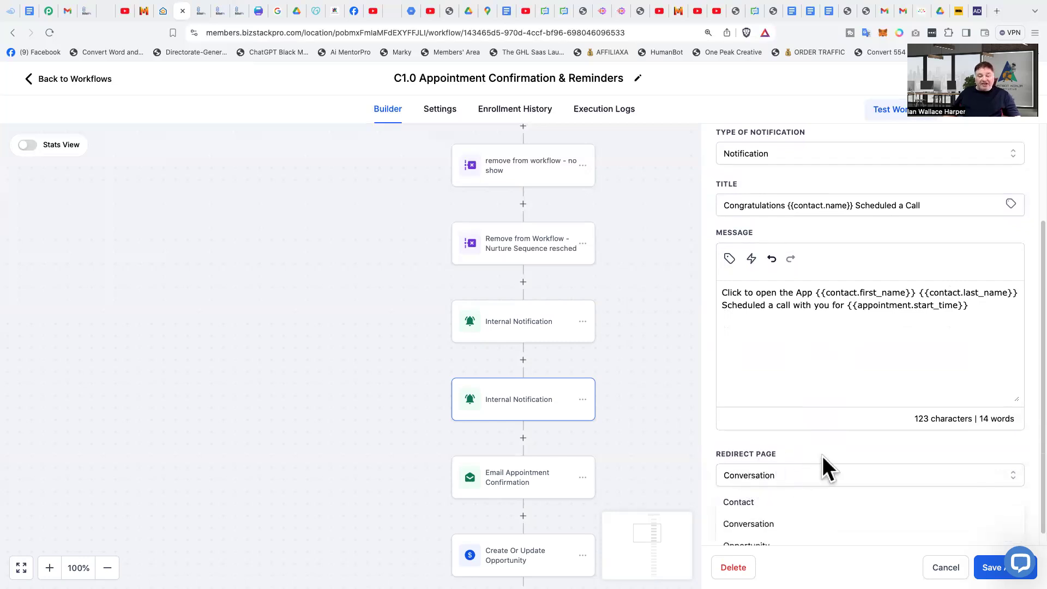
scroll(827, 454, down, 1)
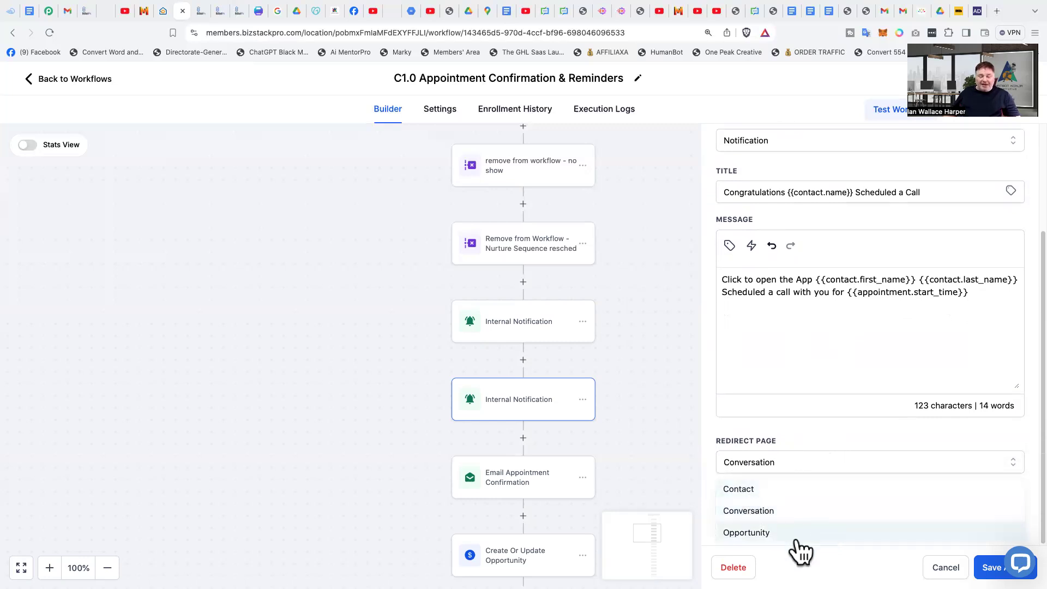
click(802, 512)
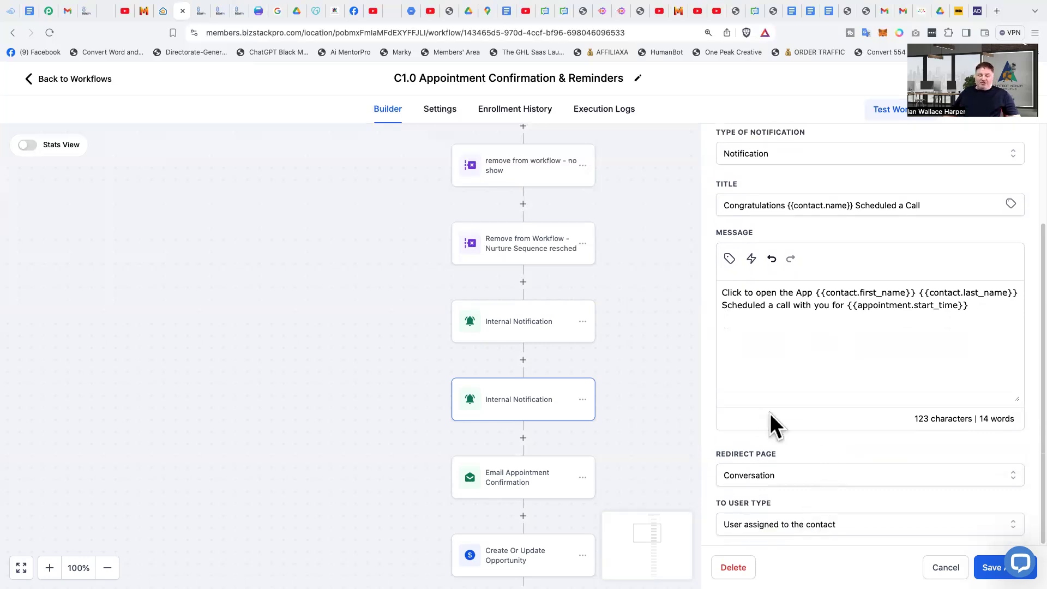
Step: Try Particular User as the To User Type, view the selectable users, and restore User assigned to the contact
click(768, 524)
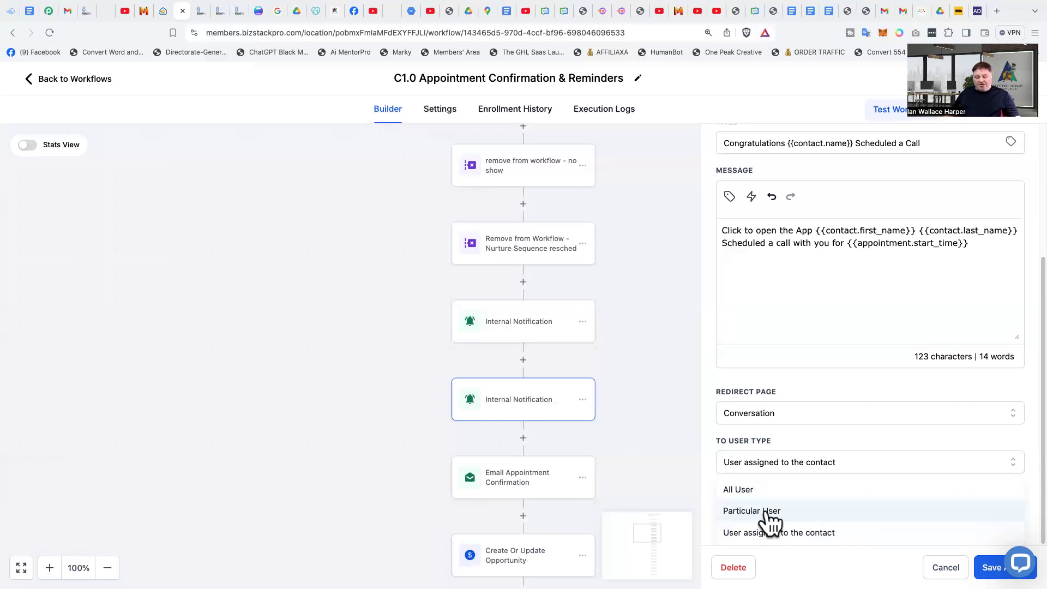
click(843, 513)
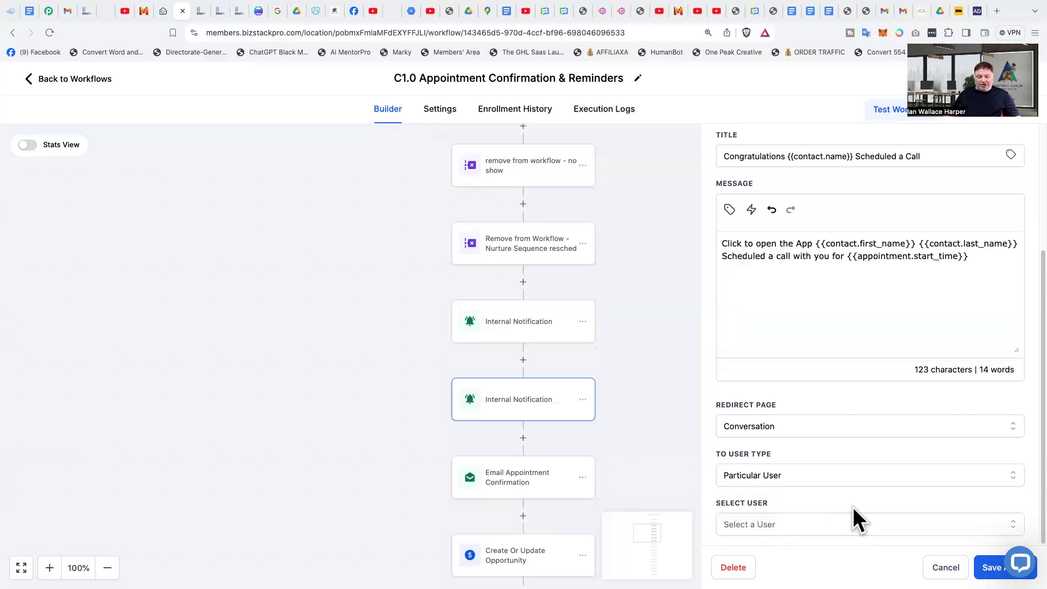
click(760, 523)
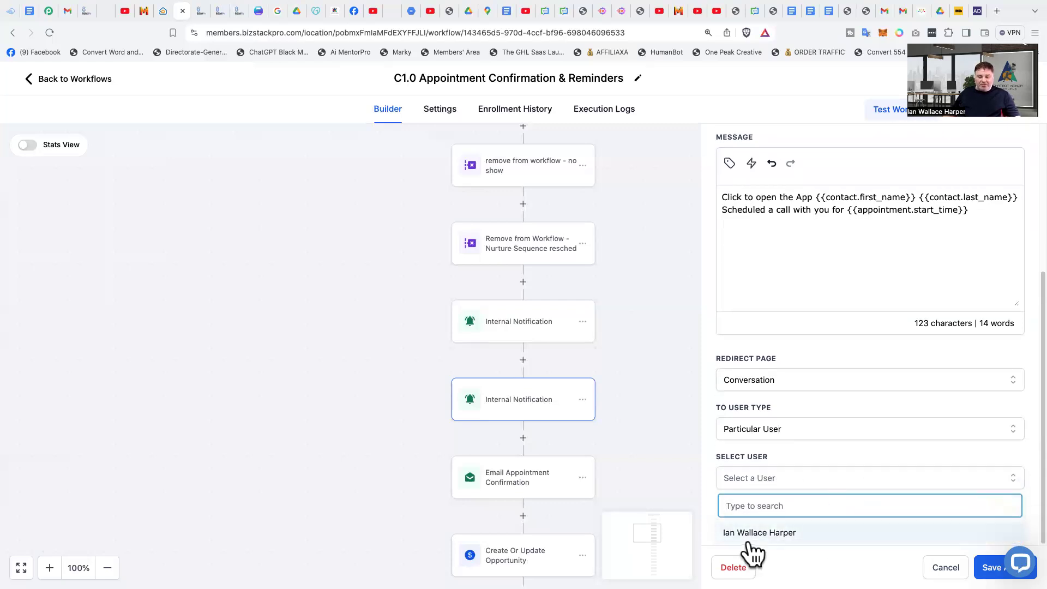
click(785, 427)
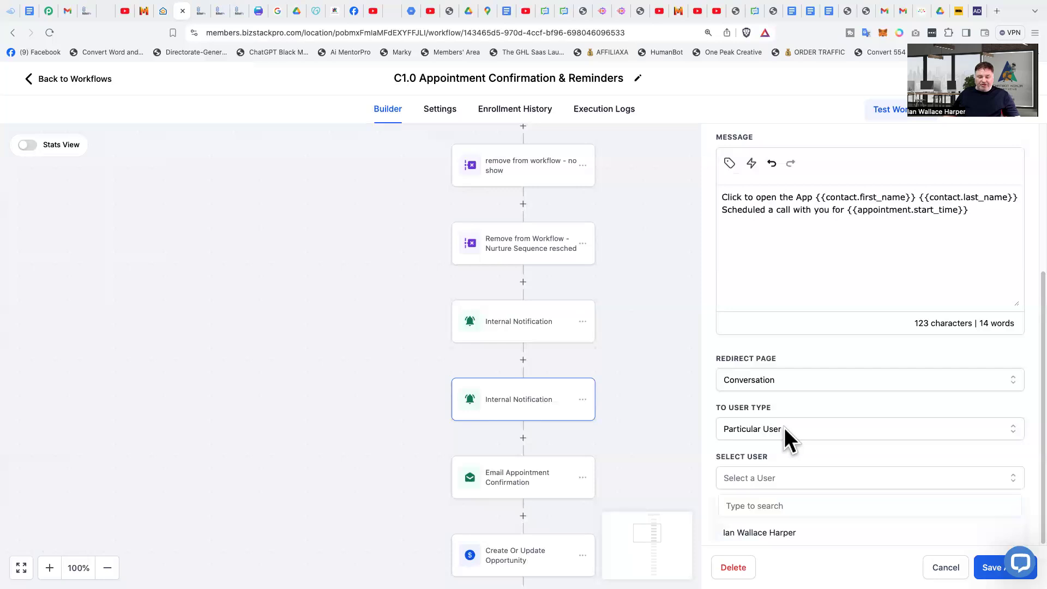
click(733, 461)
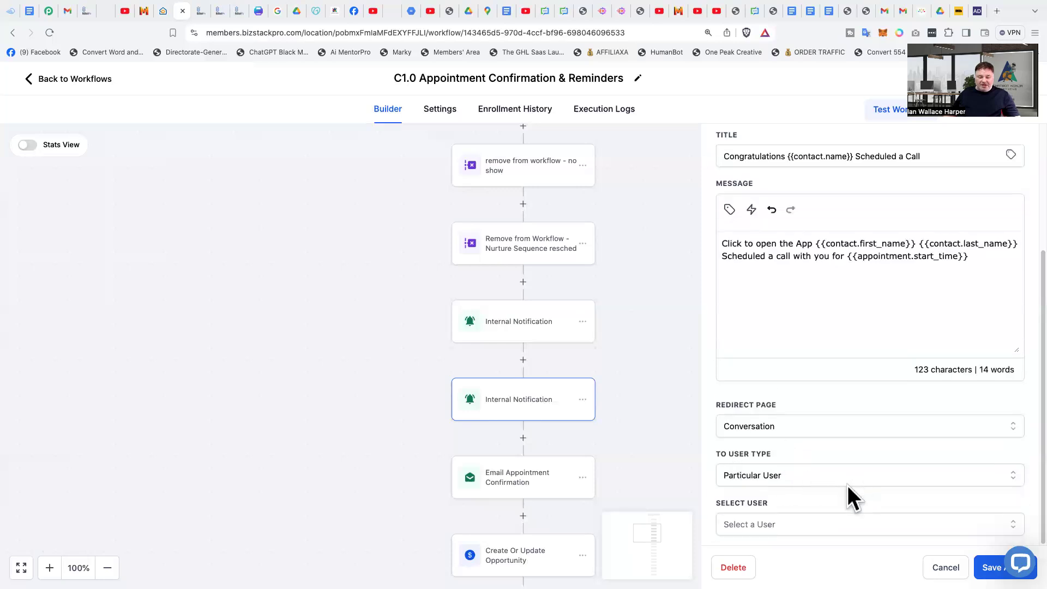
click(788, 475)
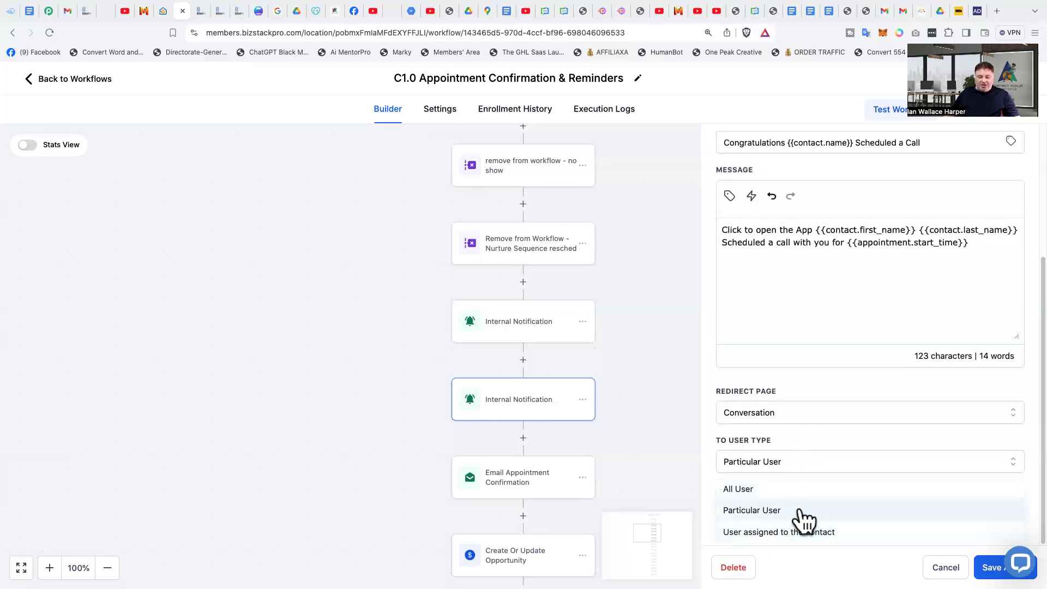
click(775, 532)
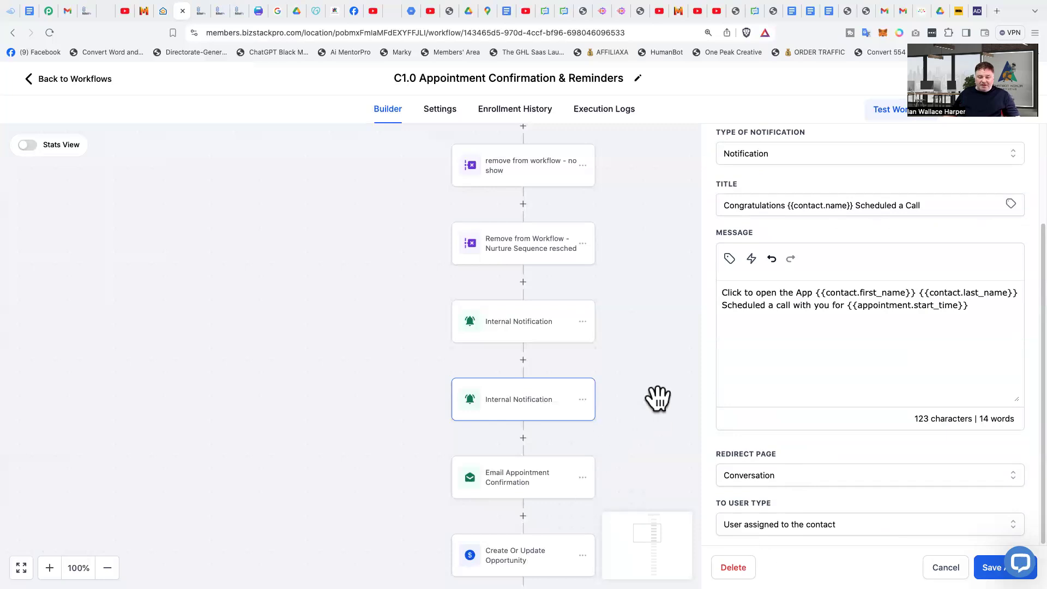
Step: Close the second notification's settings and find the Email Appointment Confirmation action further down the workflow
click(697, 335)
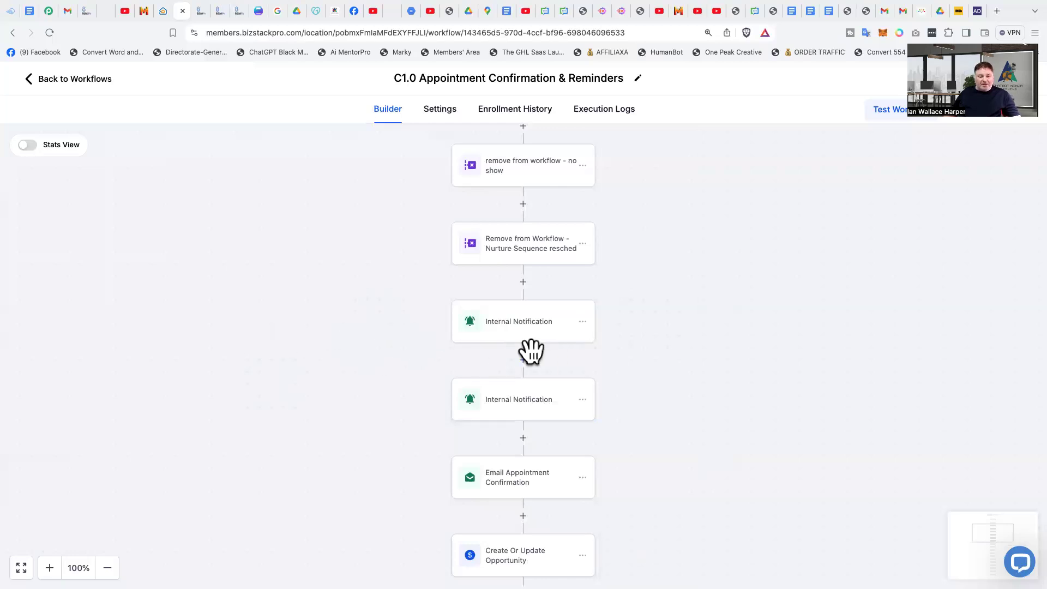
scroll(533, 348, down, 1)
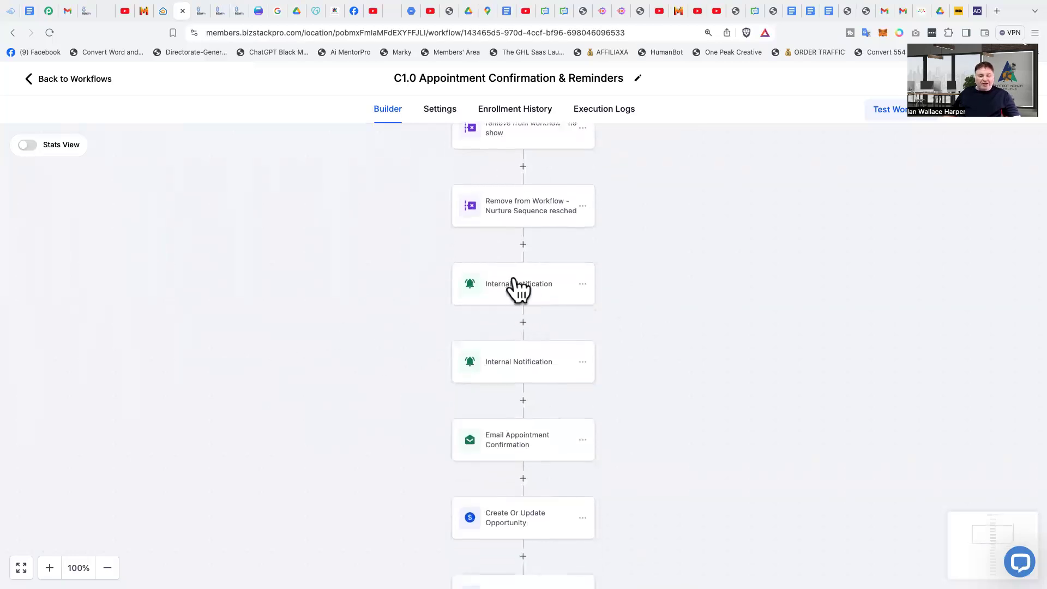
scroll(519, 380, down, 2)
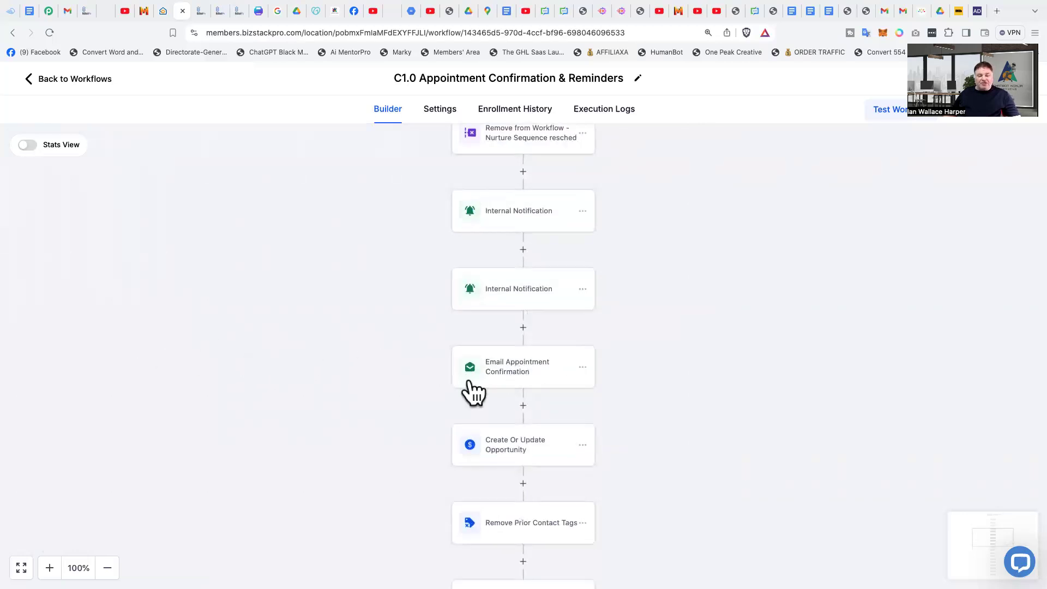
Step: Open the Email Appointment Confirmation action and review its From Name, From Email and Subject settings
click(494, 371)
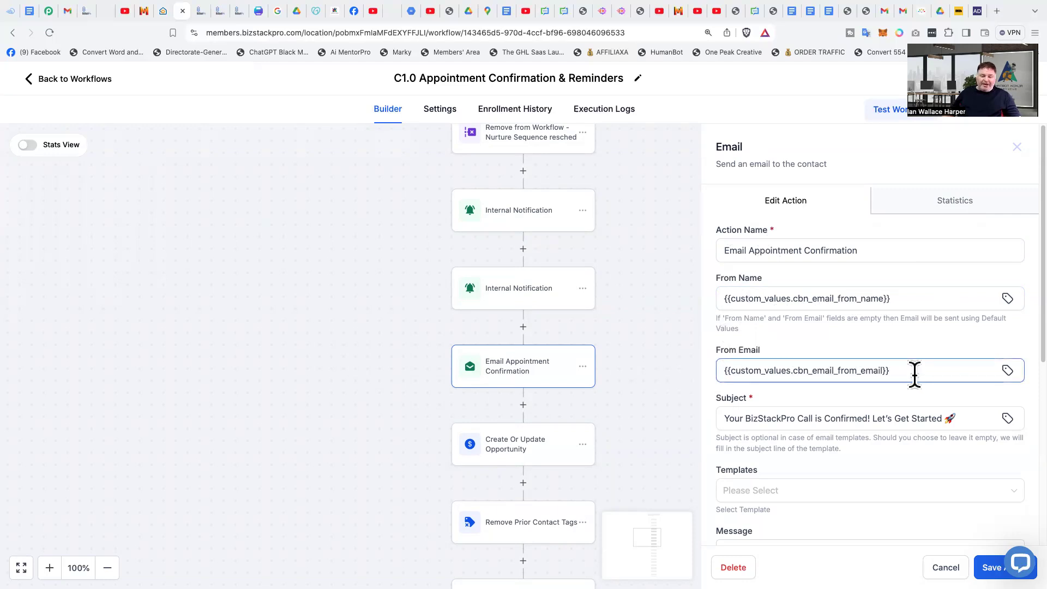
scroll(846, 376, down, 3)
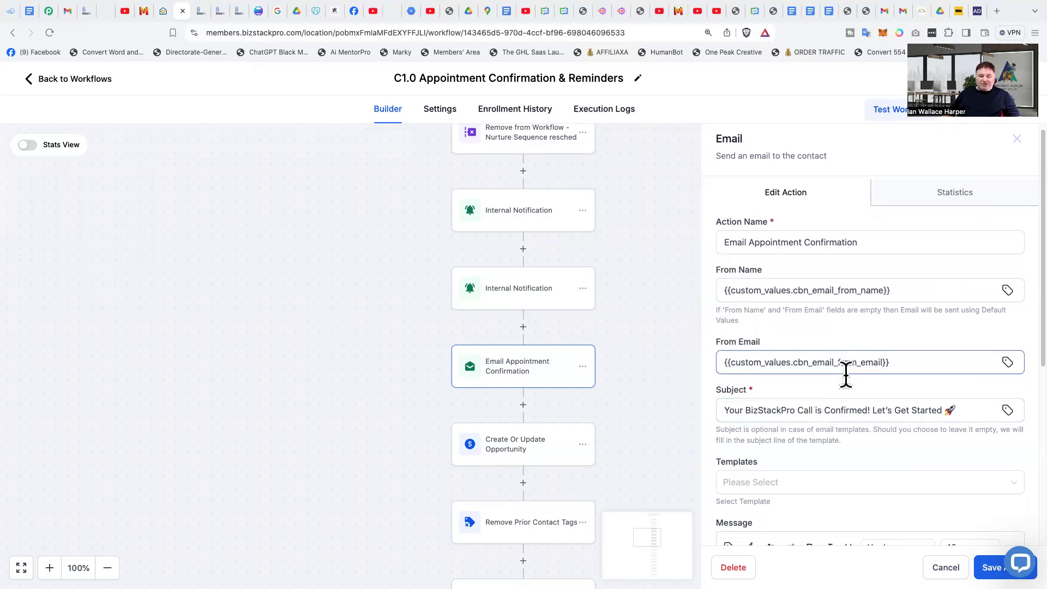
scroll(990, 304, down, 1)
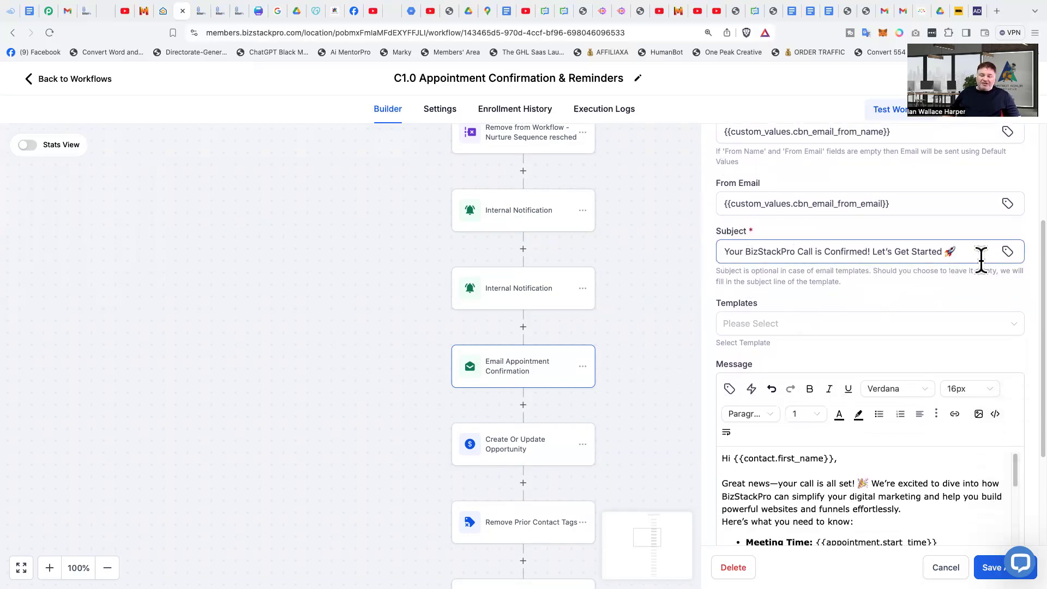
scroll(941, 285, down, 3)
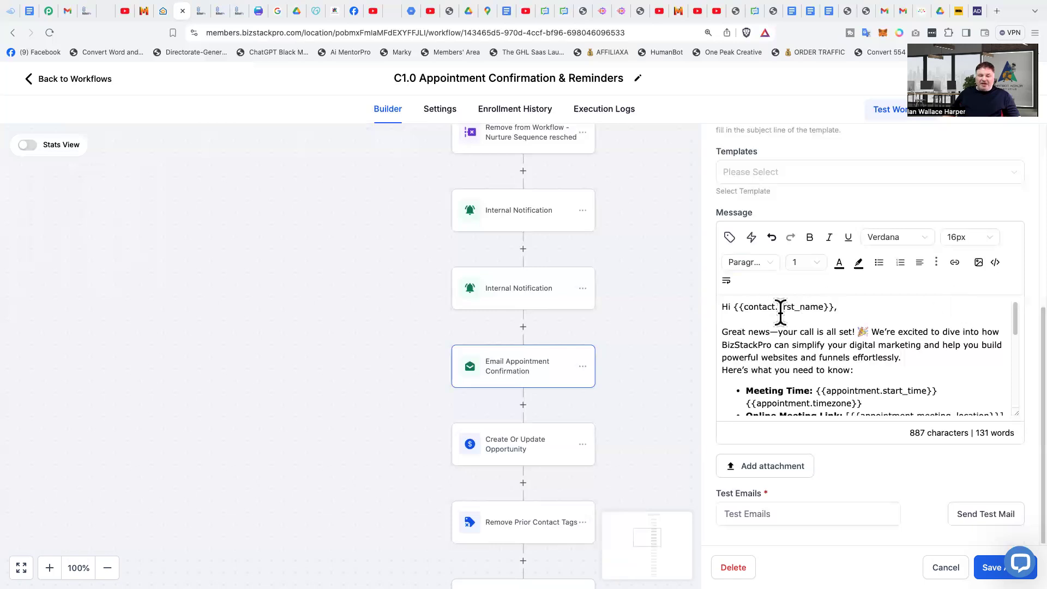
Step: Read through the confirmation email's message body, from the greeting and meeting details to the calendar links and sign-off
scroll(876, 335, down, 2)
scroll(775, 339, up, 3)
scroll(947, 338, down, 1)
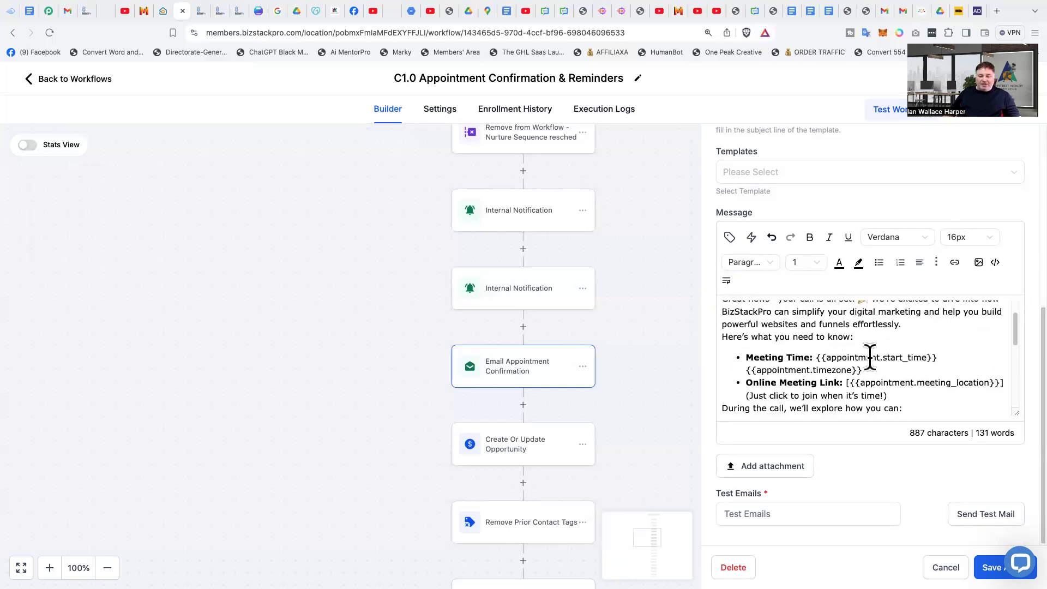
scroll(938, 360, down, 1)
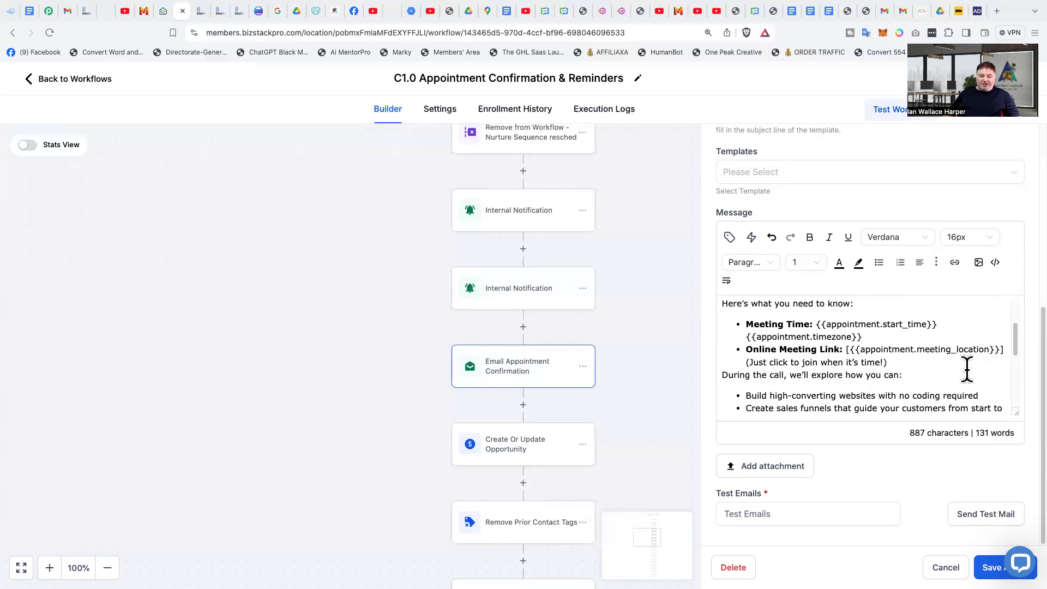
scroll(967, 369, down, 1)
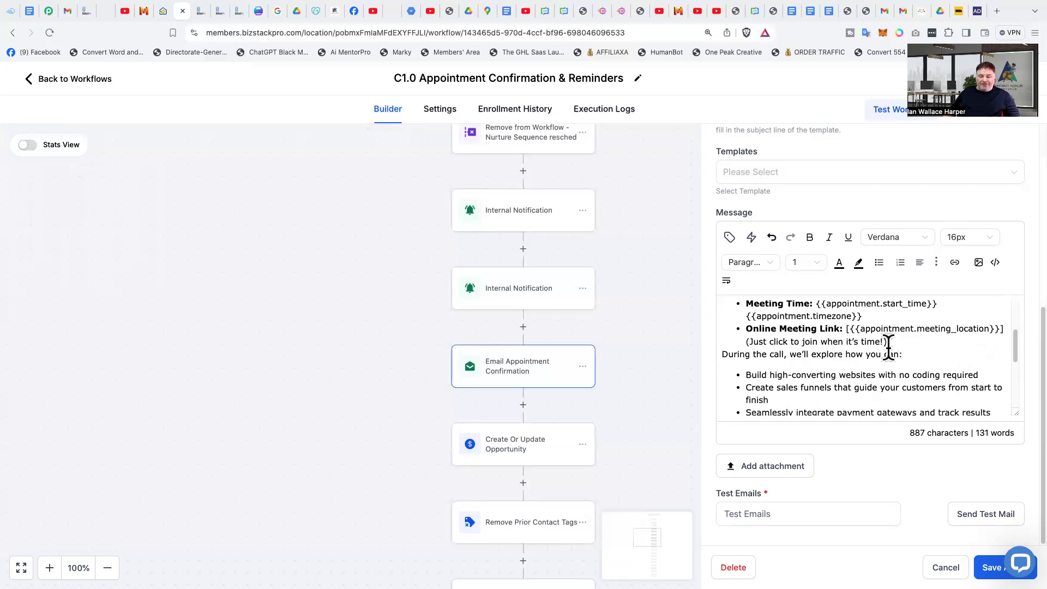
scroll(934, 356, down, 1)
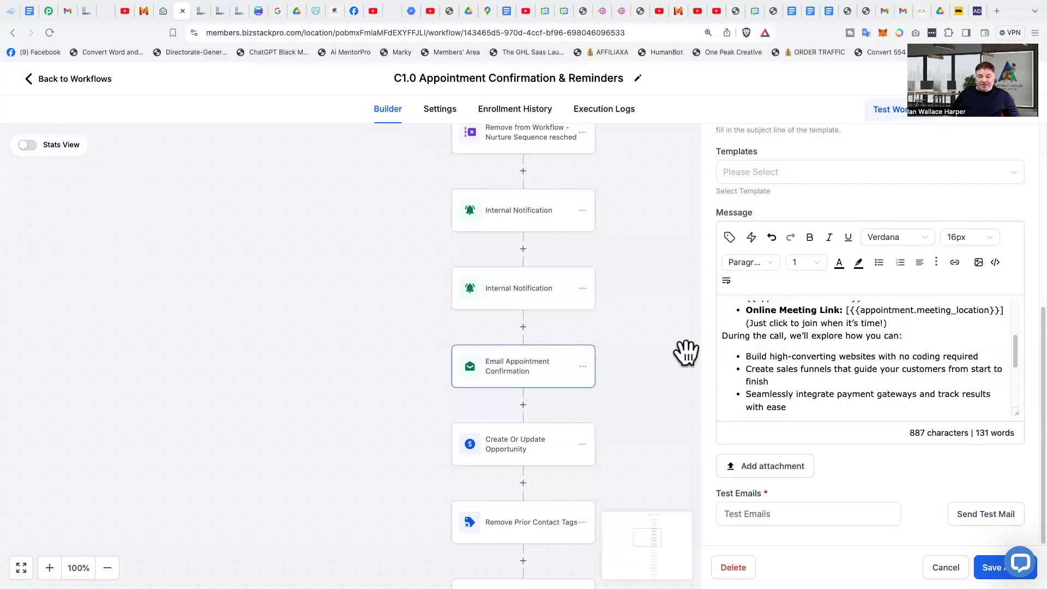
scroll(802, 363, down, 2)
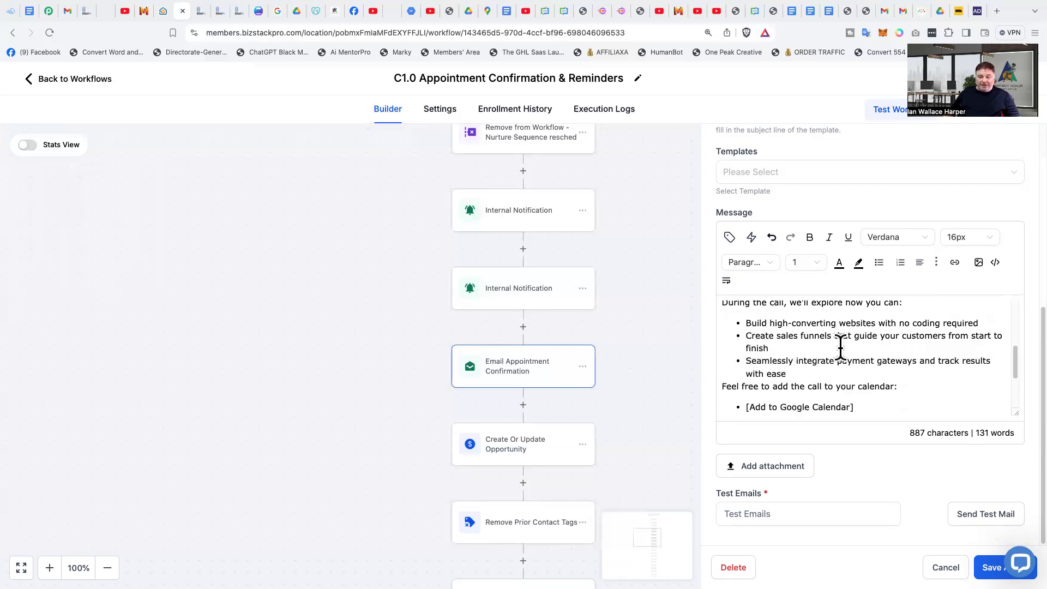
scroll(914, 341, down, 1)
scroll(947, 346, down, 3)
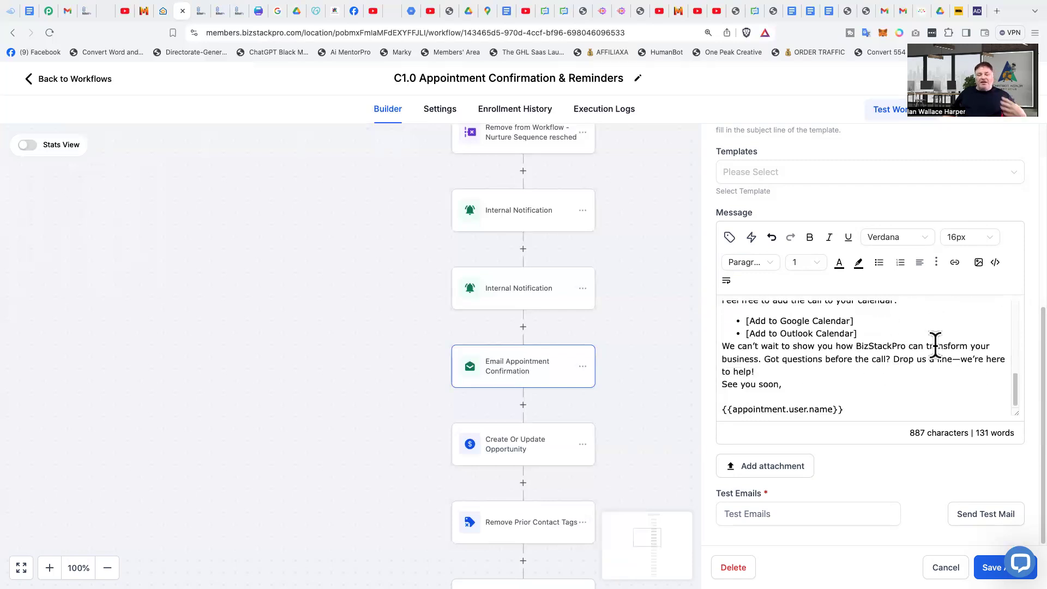
Step: Insert a blank line after the [Add to Outlook Calendar] item in the email message
scroll(914, 335, up, 3)
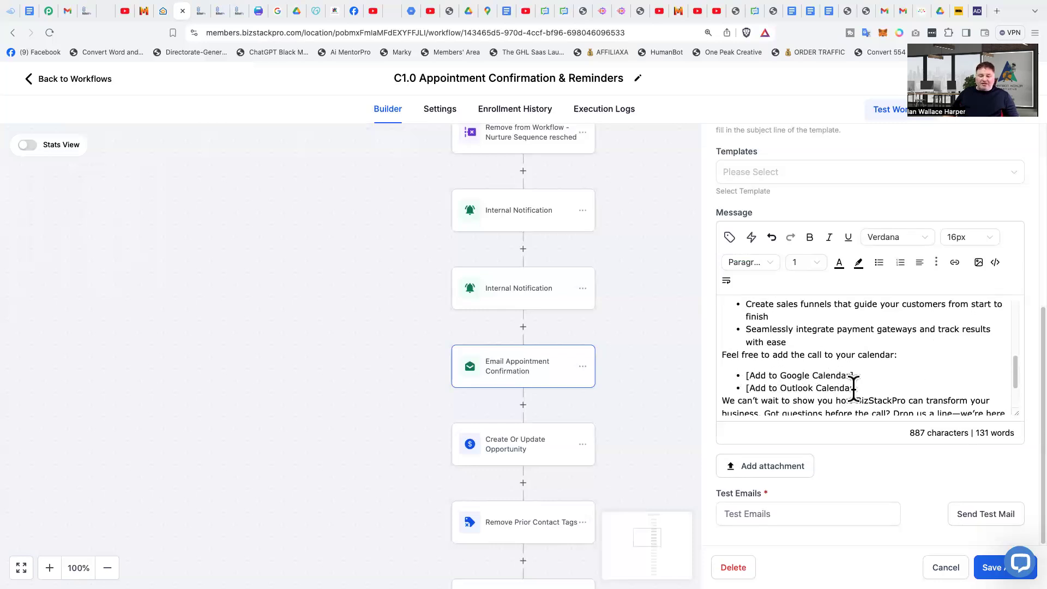
scroll(882, 387, down, 1)
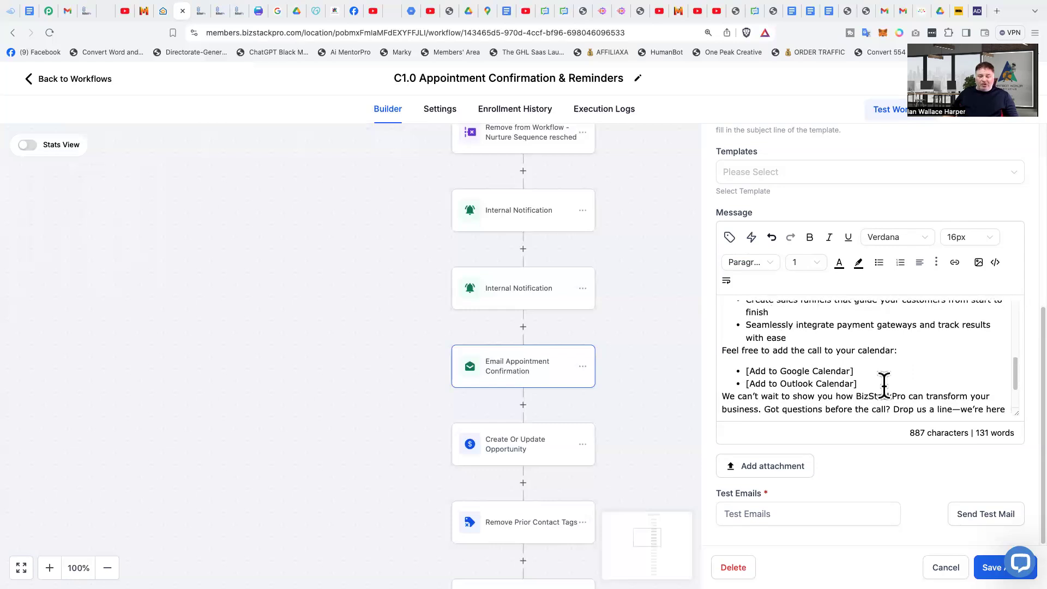
scroll(886, 377, down, 2)
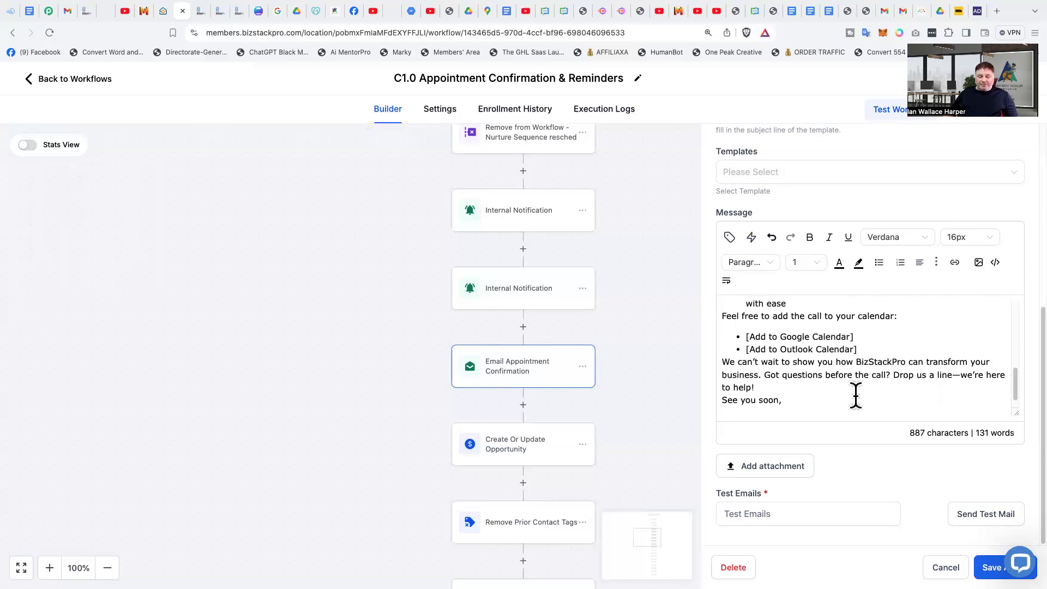
click(875, 347)
key(Return)
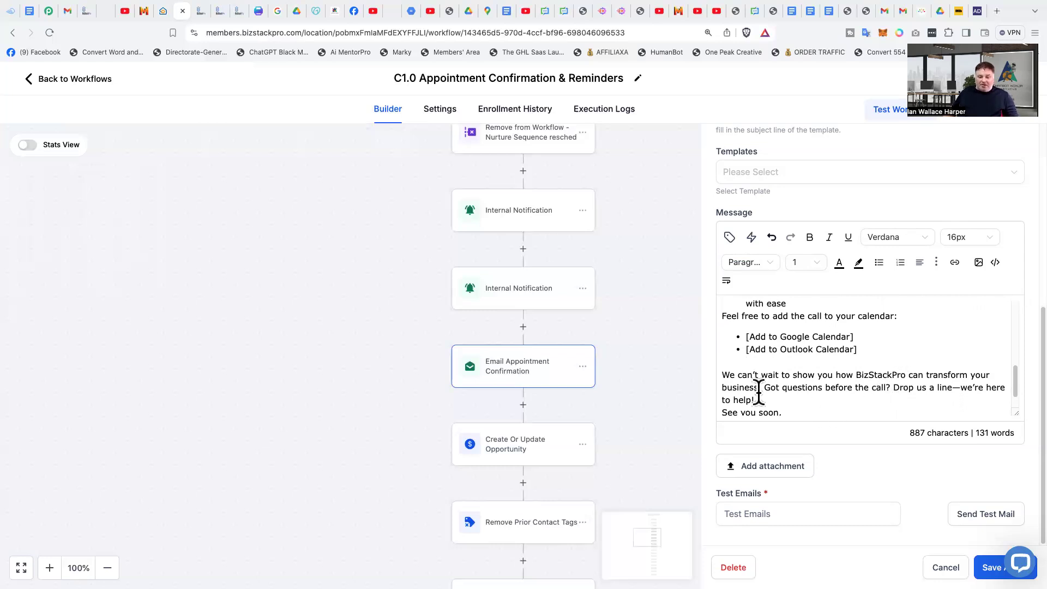
scroll(845, 400, down, 1)
click(932, 378)
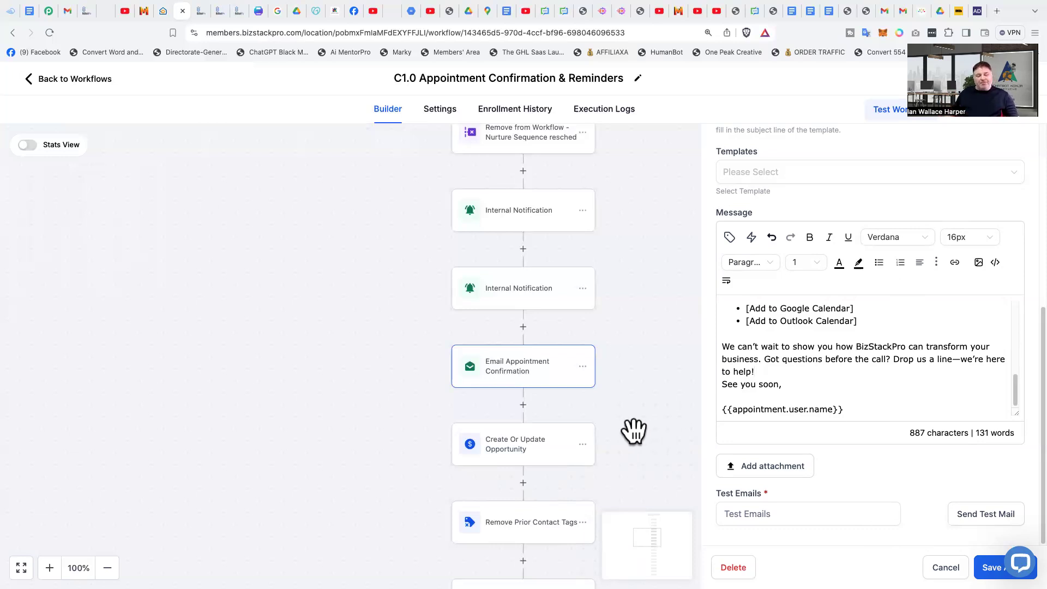
Step: Close the email action's settings and find the Create Or Update Opportunity action below it
scroll(632, 431, down, 1)
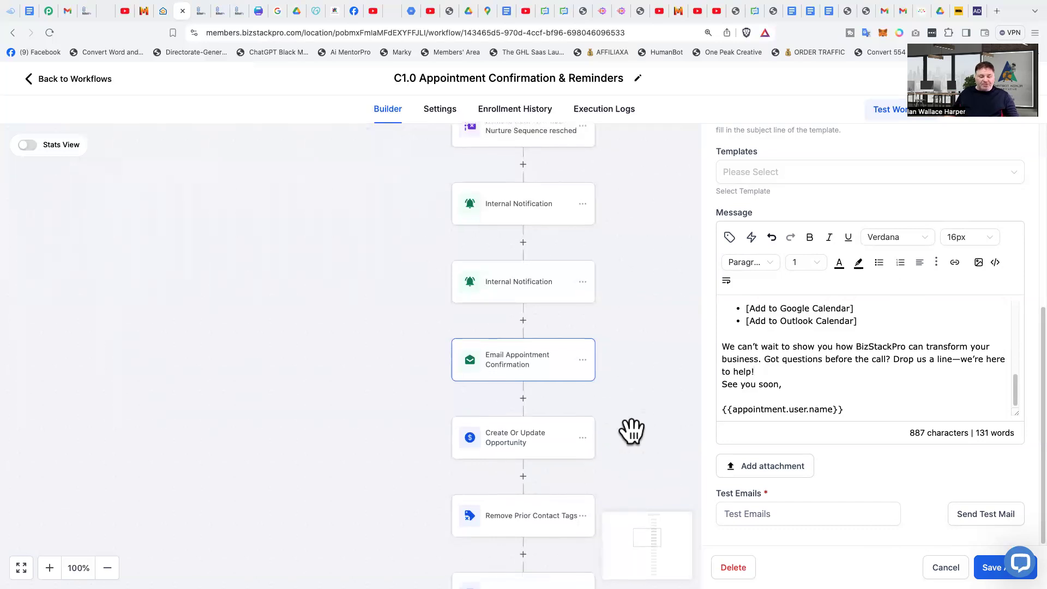
scroll(628, 431, down, 2)
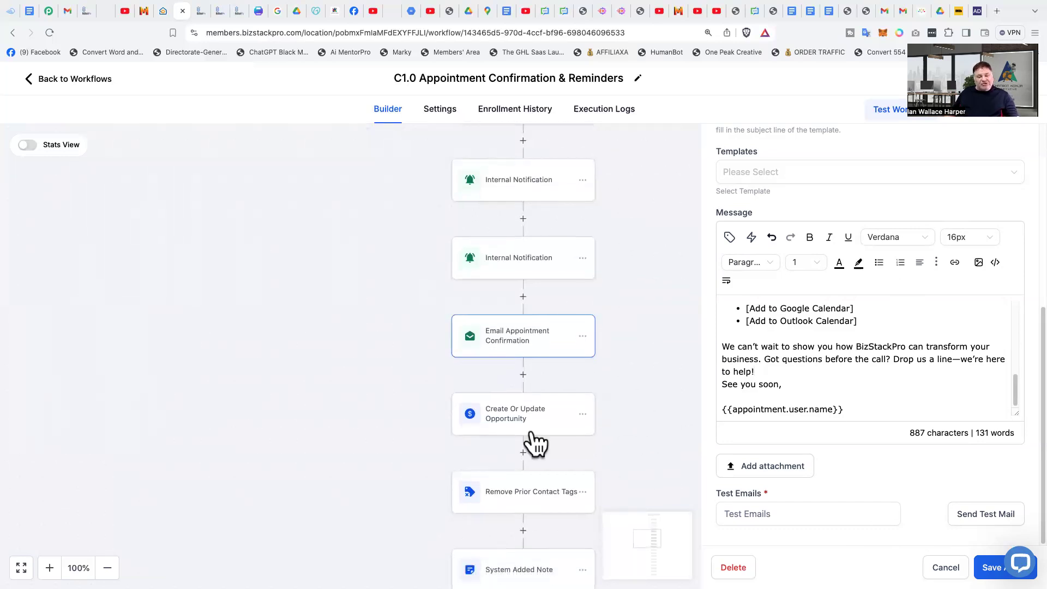
click(318, 414)
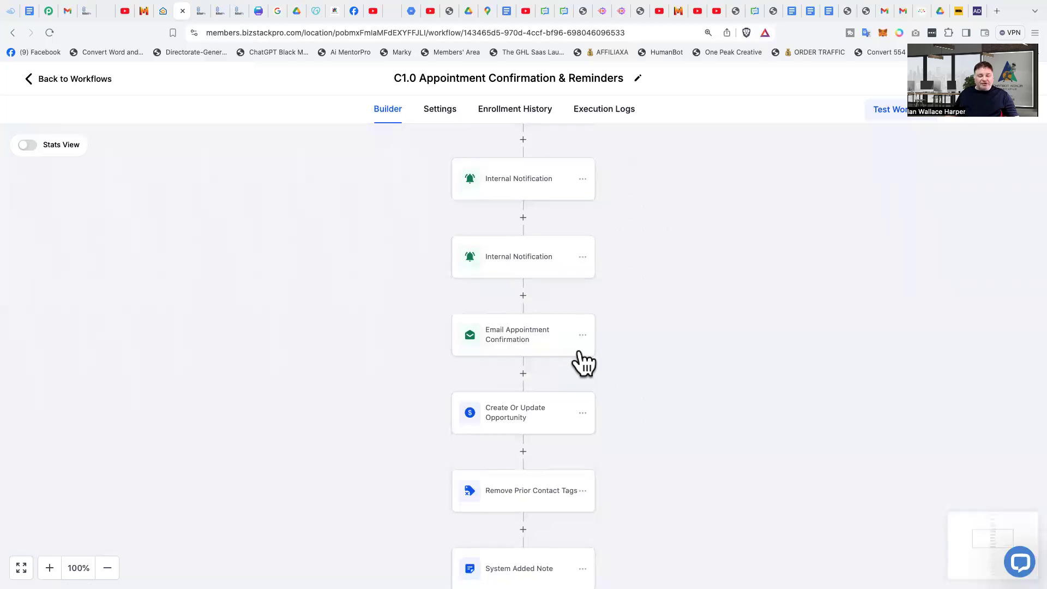
scroll(611, 357, down, 2)
scroll(703, 349, down, 2)
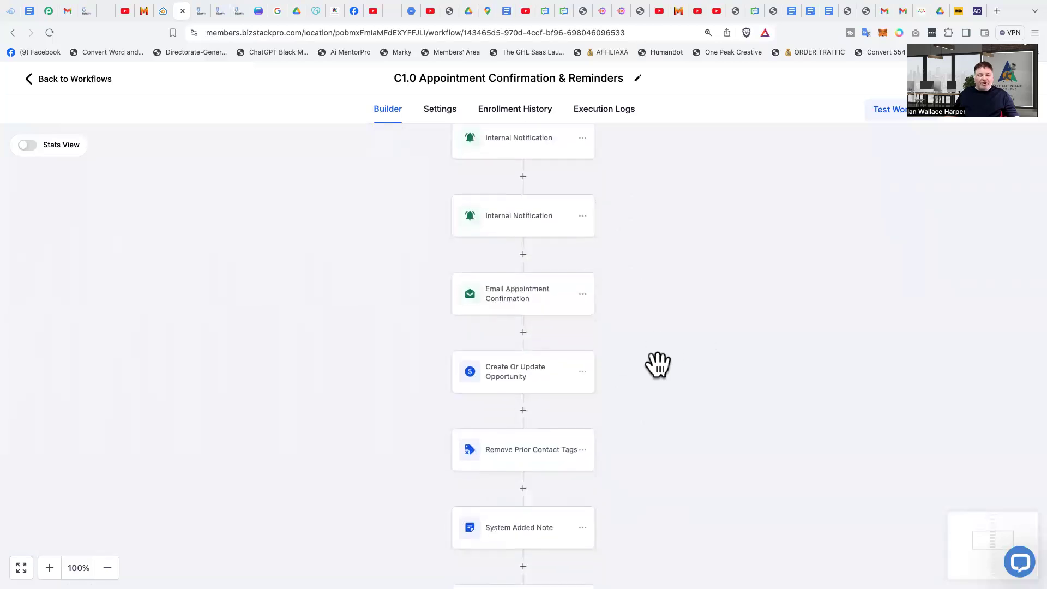
Step: Switch to the account tab, leave Settings for Opportunities, and move the Booked Appointment opportunity to the New Lead | Optin stage
click(86, 9)
click(24, 267)
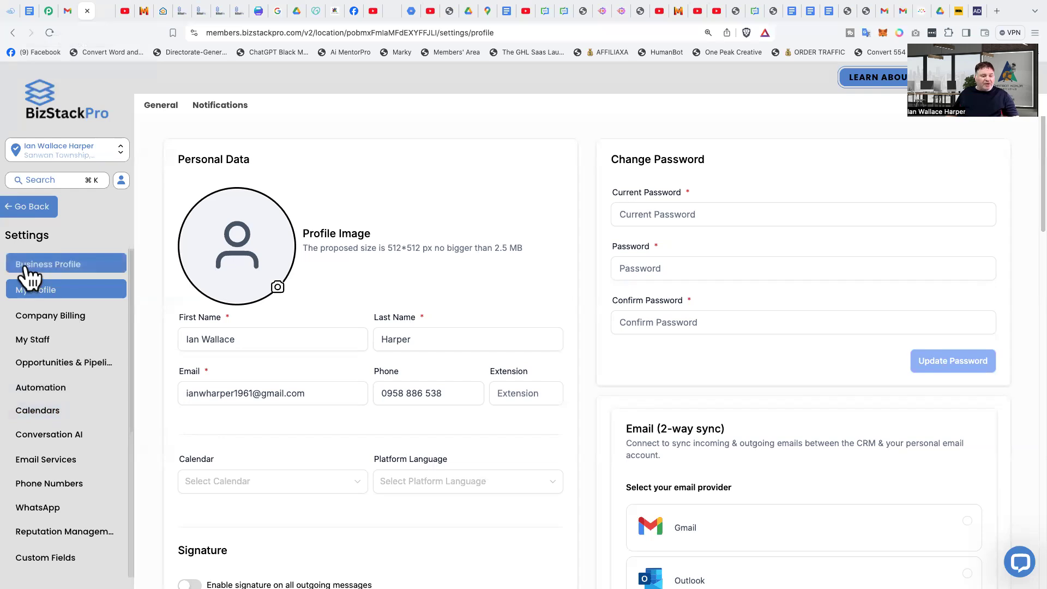
click(25, 210)
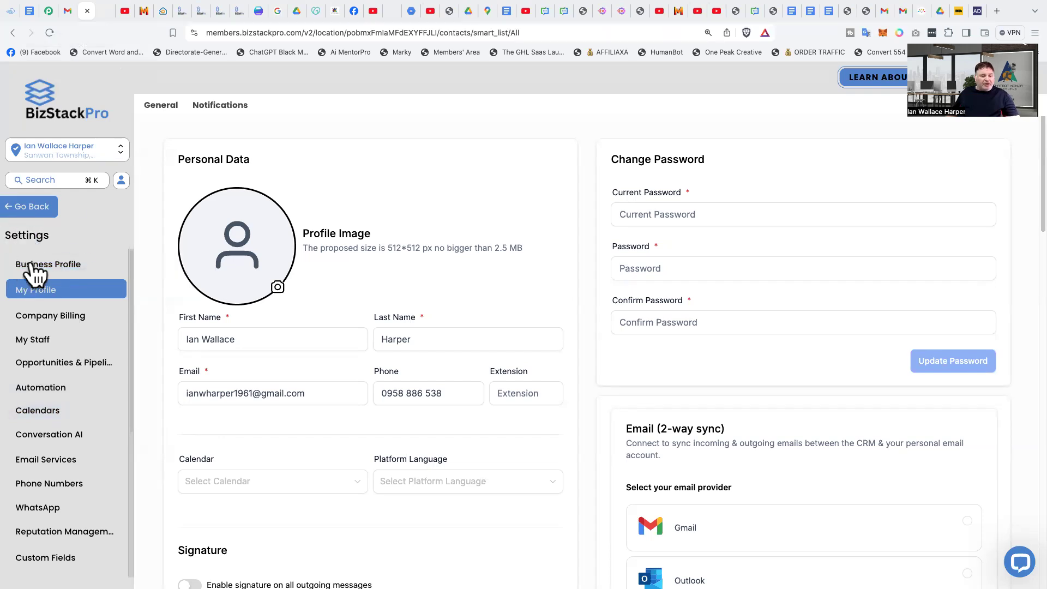
click(56, 333)
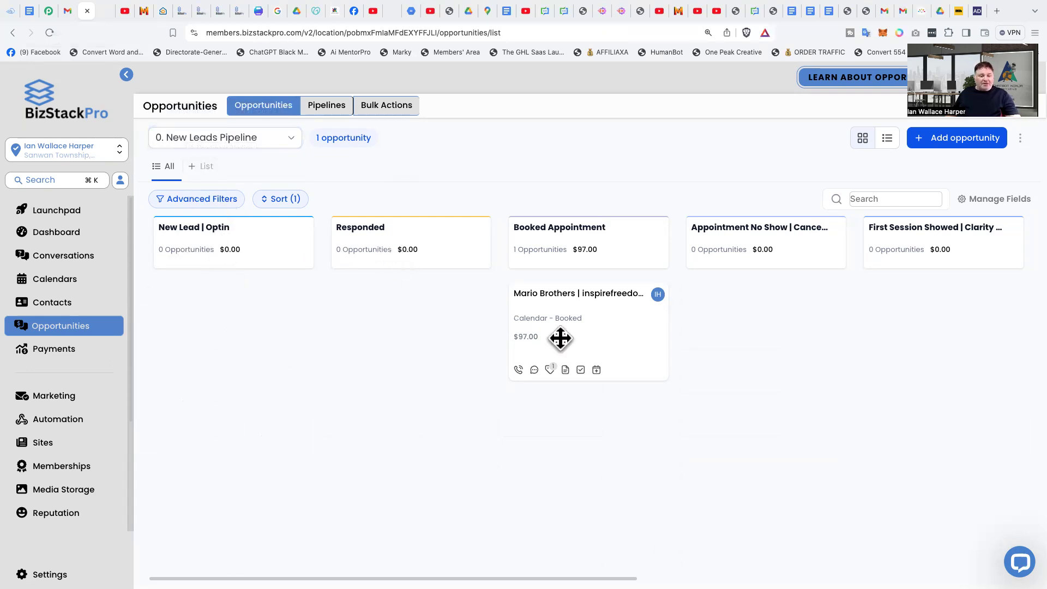
drag(620, 309, 267, 327)
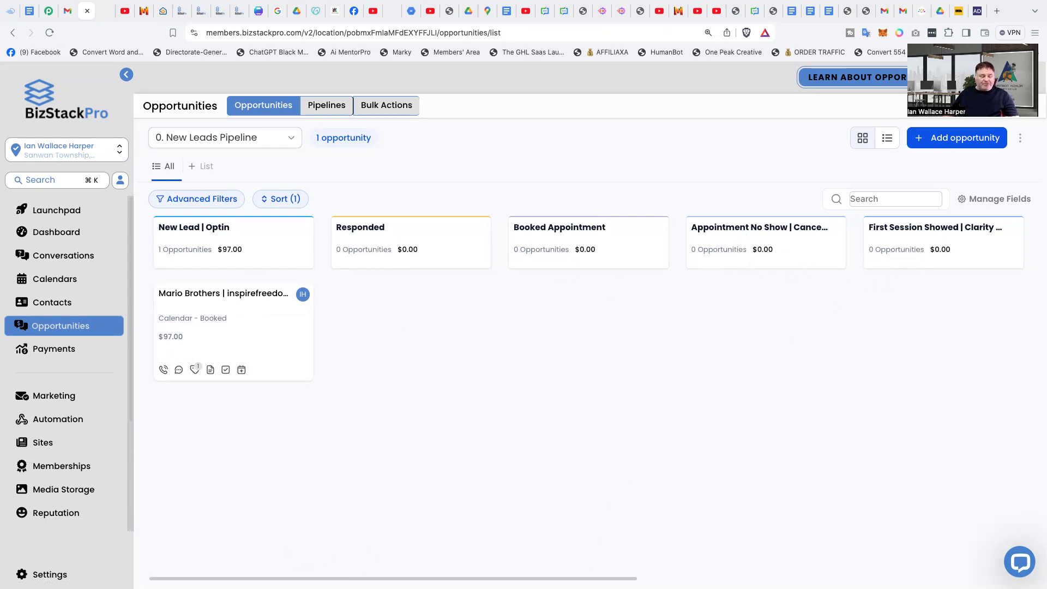
Step: Review all stages of the 0. New Leads Pipeline board, through to Unsubscribed
scroll(586, 398, right, 10)
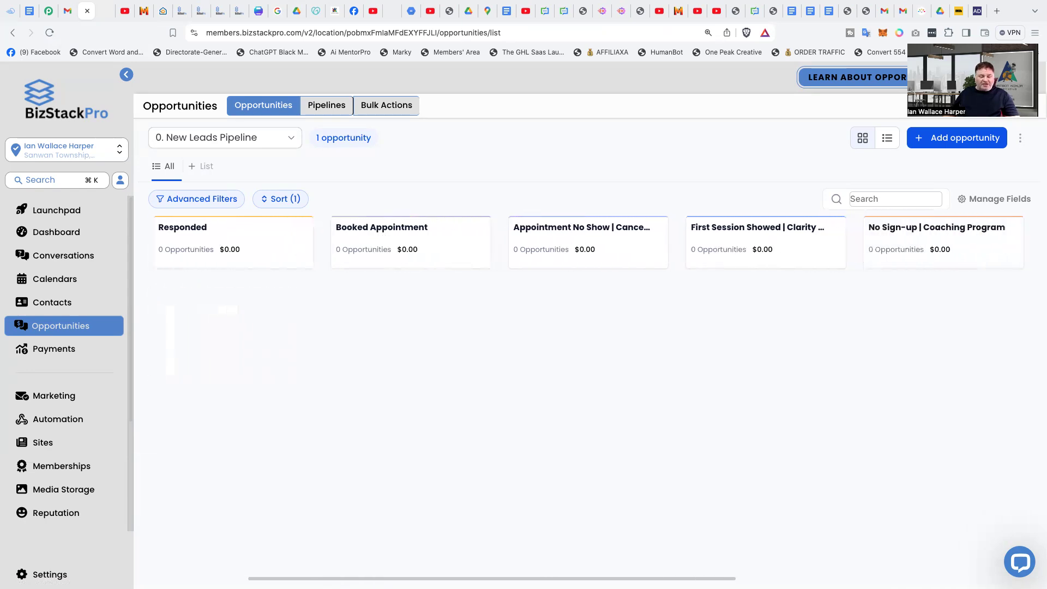
scroll(586, 399, right, 4)
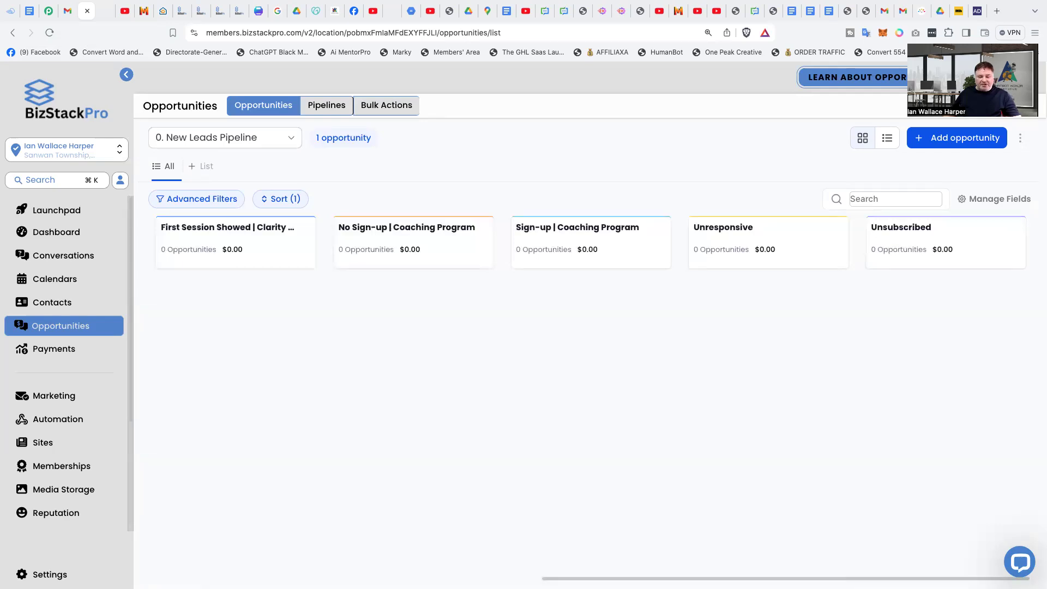
scroll(491, 408, left, 10)
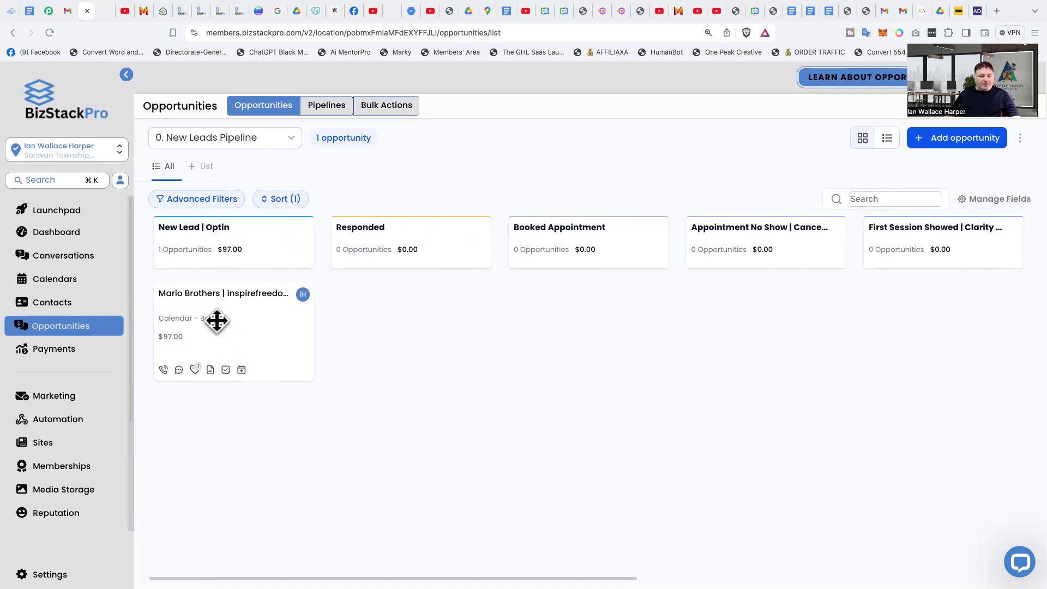
Step: Open the opportunity in New Lead | Optin, review its contact and opportunity details, and close it without changes
click(254, 323)
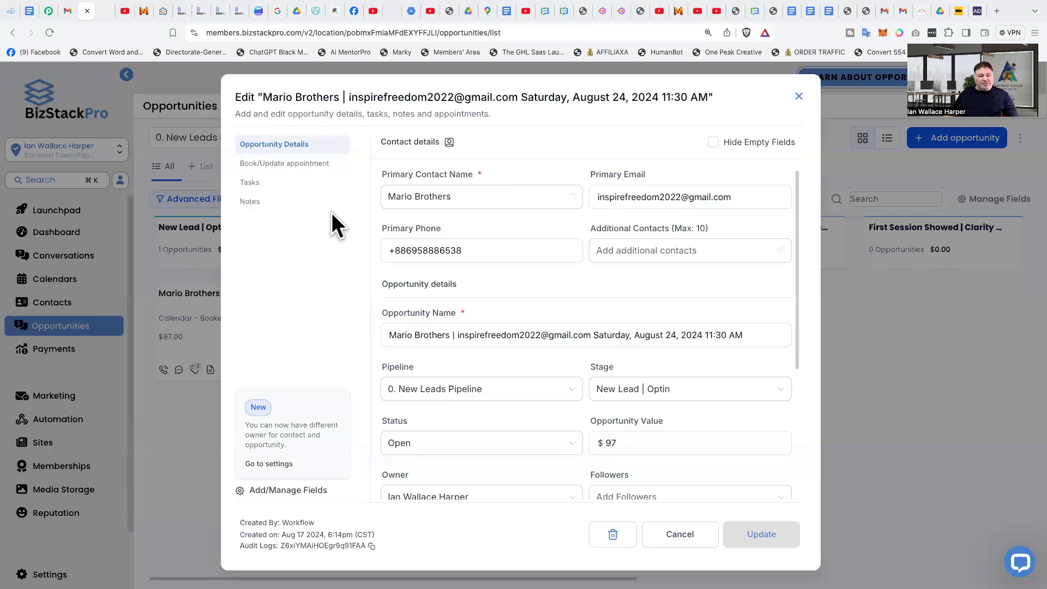
scroll(612, 314, down, 4)
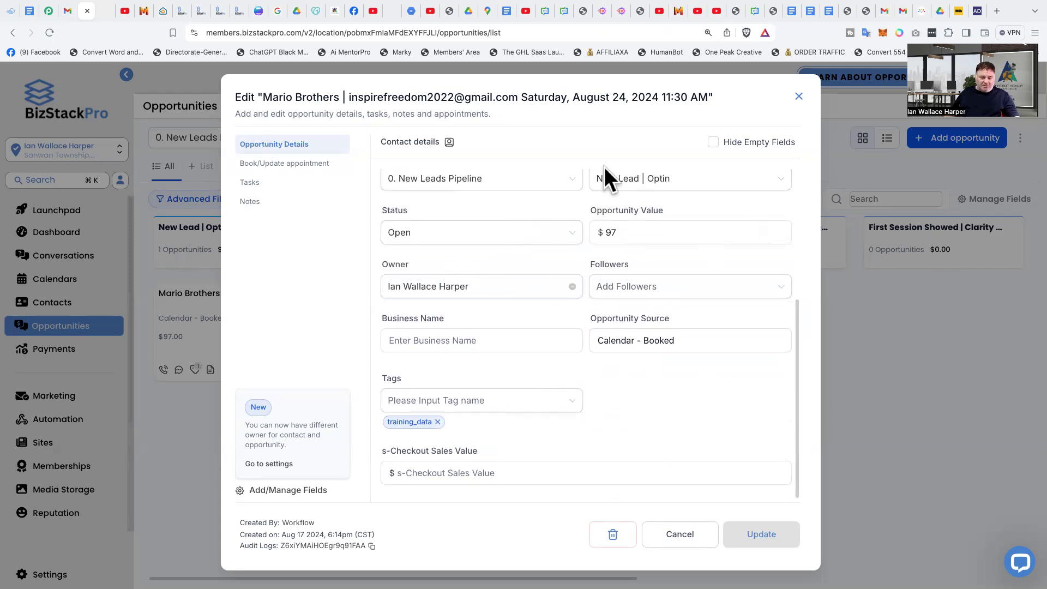
scroll(580, 275, up, 5)
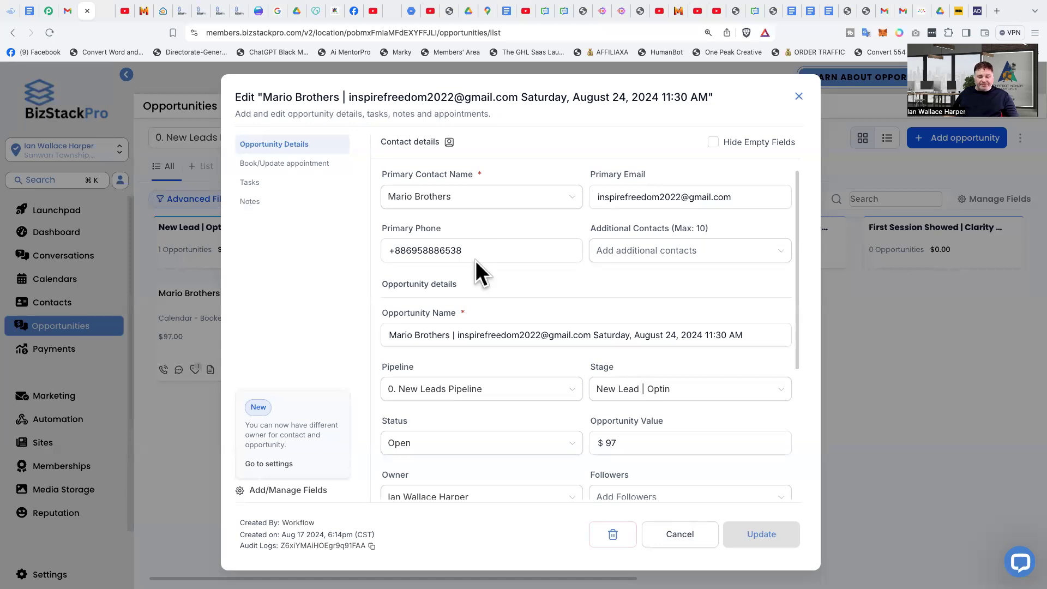
click(799, 97)
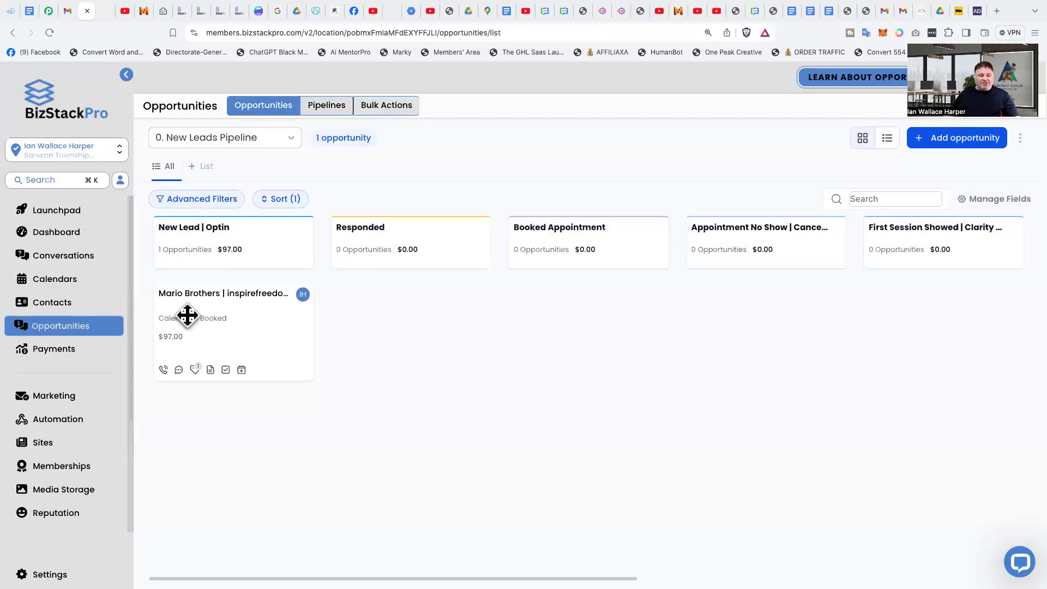
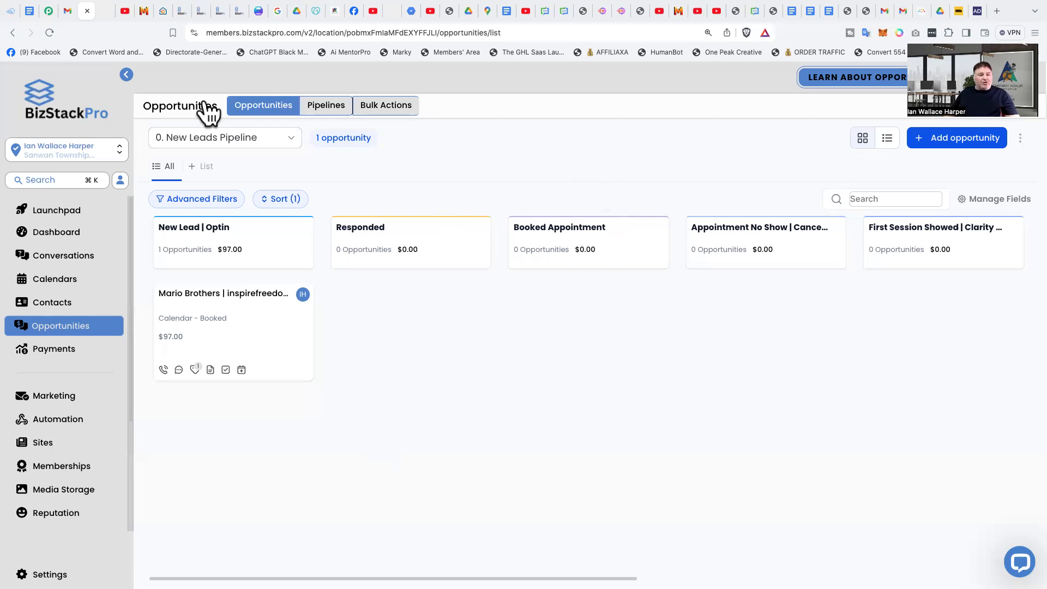
Step: Return to the workflow tab, open the Create Or Update Opportunity action, and examine the Calendar custom values available for its opportunity source
click(183, 13)
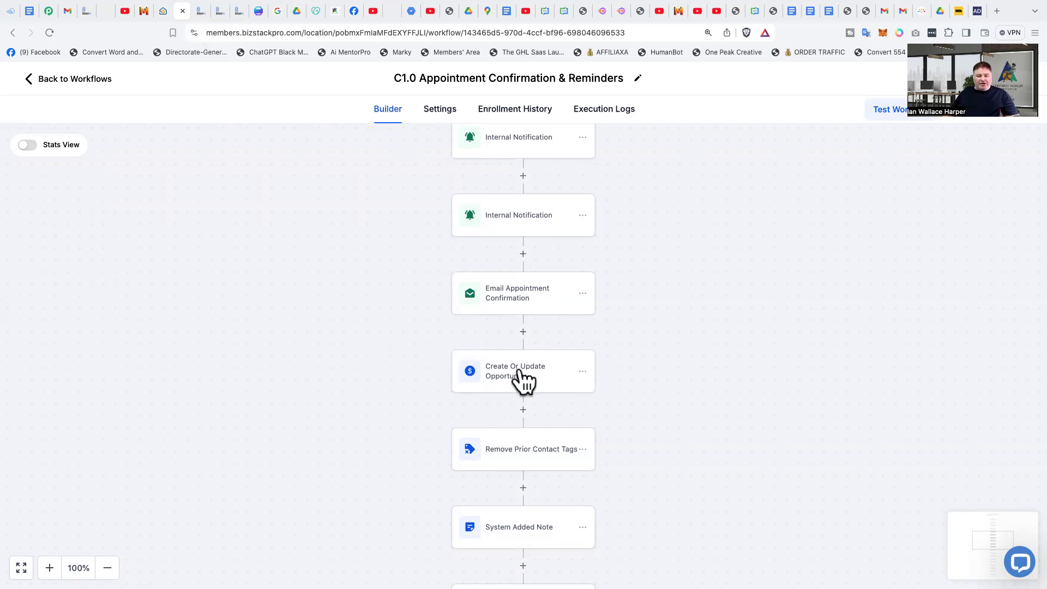
click(476, 379)
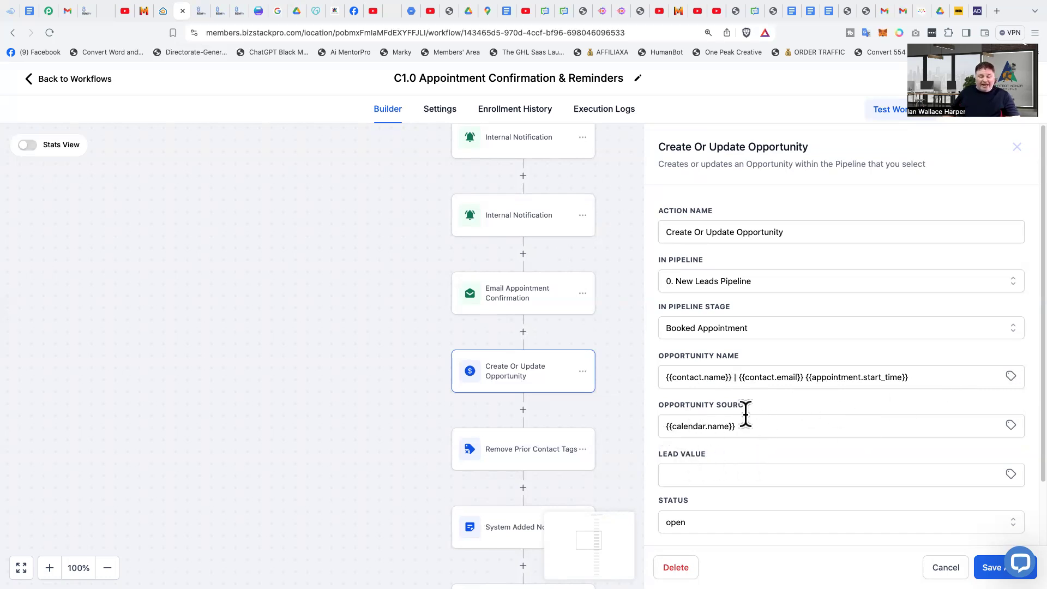
scroll(709, 360, down, 2)
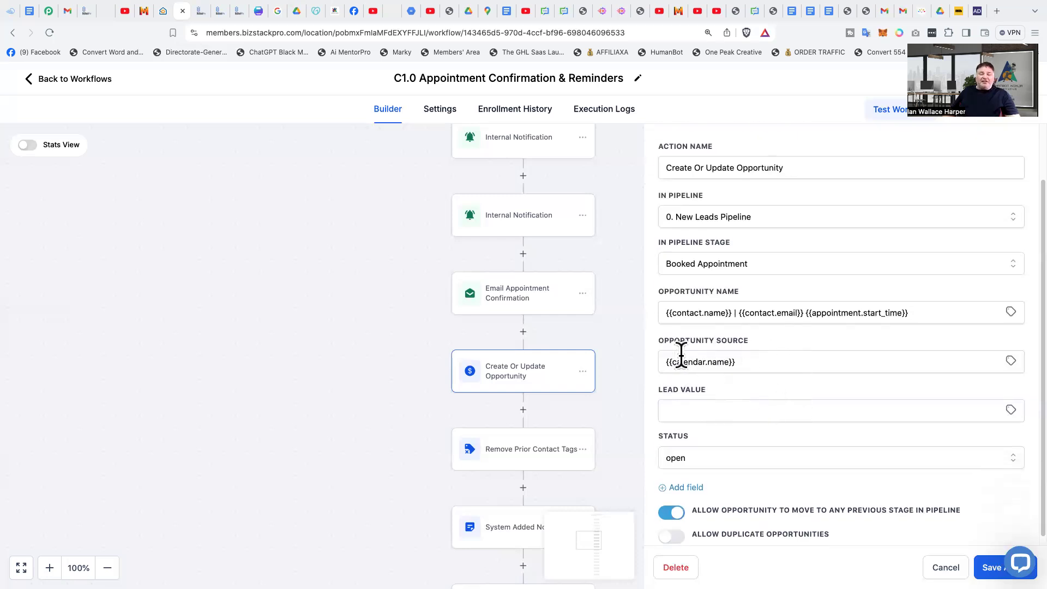
click(1011, 361)
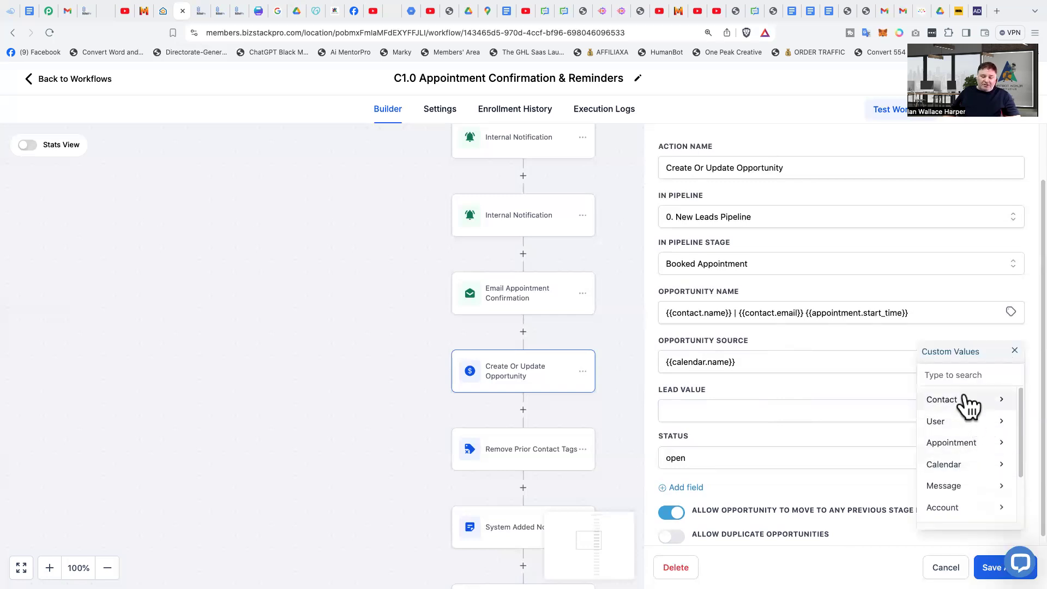
click(952, 470)
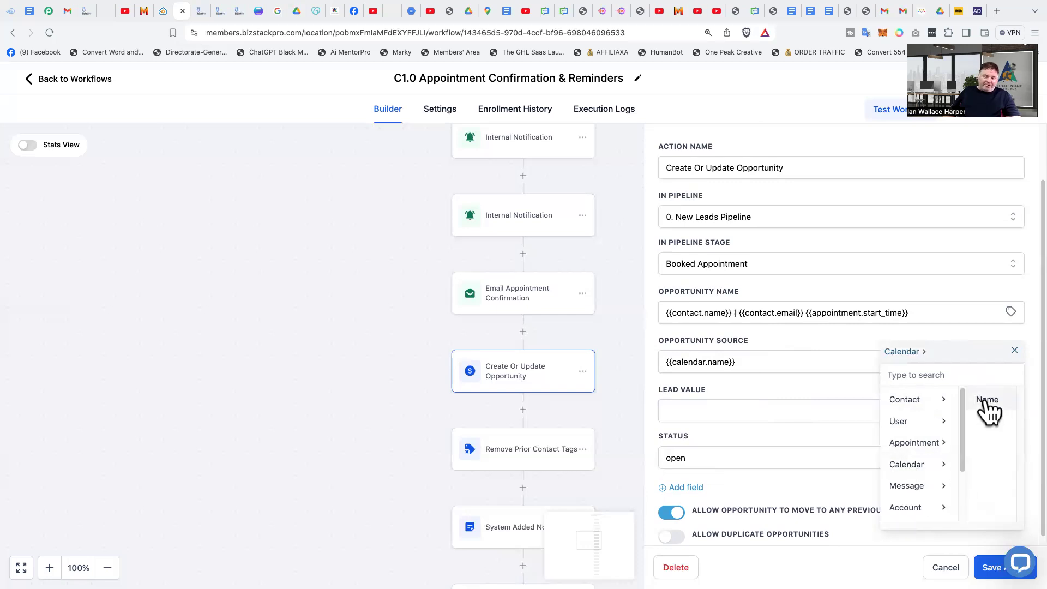
click(769, 363)
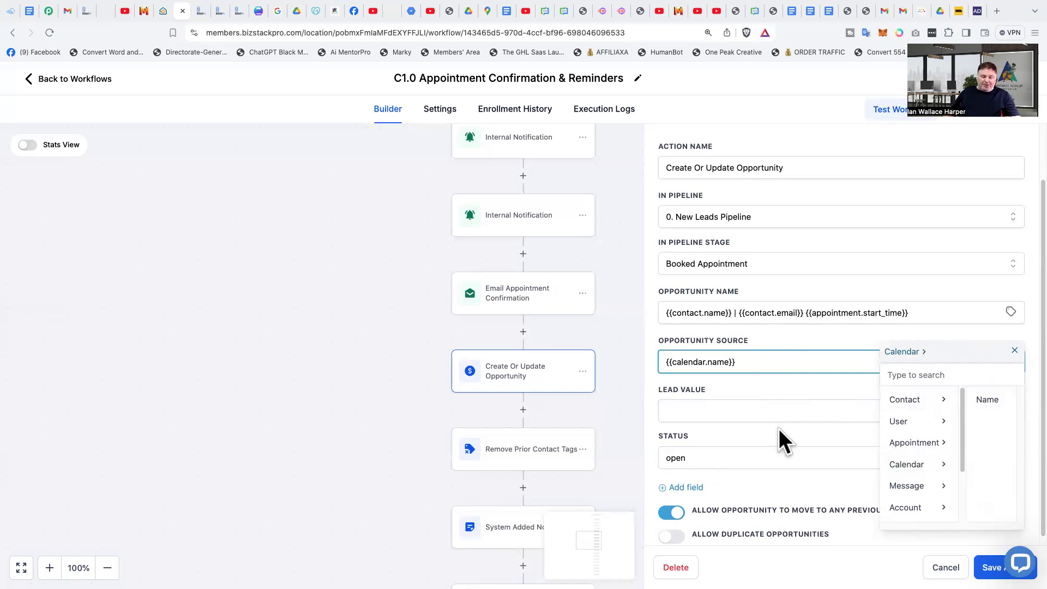
click(760, 385)
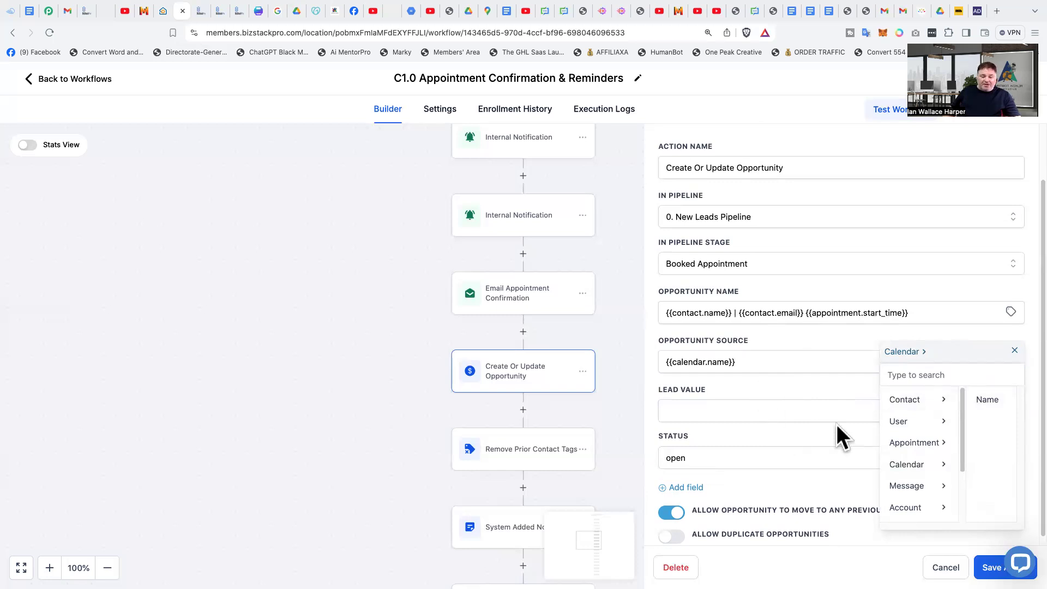
click(1015, 351)
Step: Examine the Lead Value suggestions and remaining options of the Create Or Update Opportunity action, and close it without changes
click(752, 411)
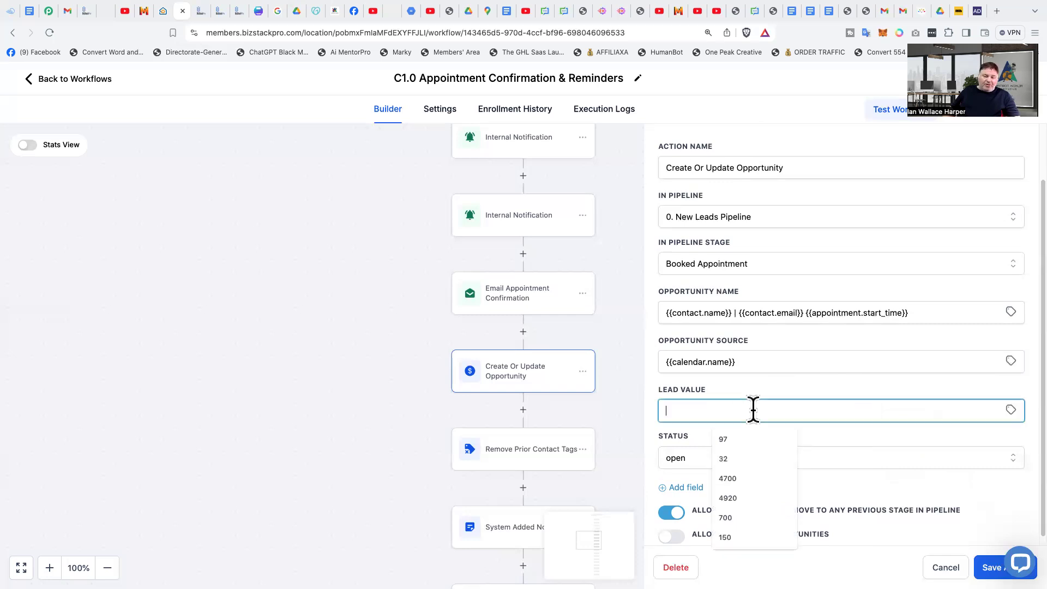
scroll(807, 376, down, 1)
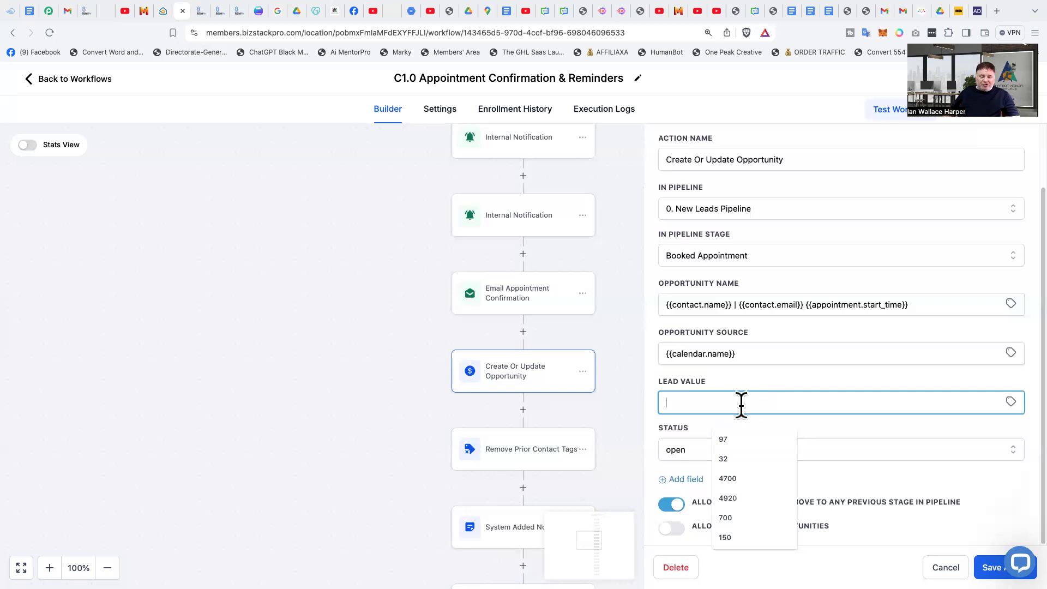
click(902, 427)
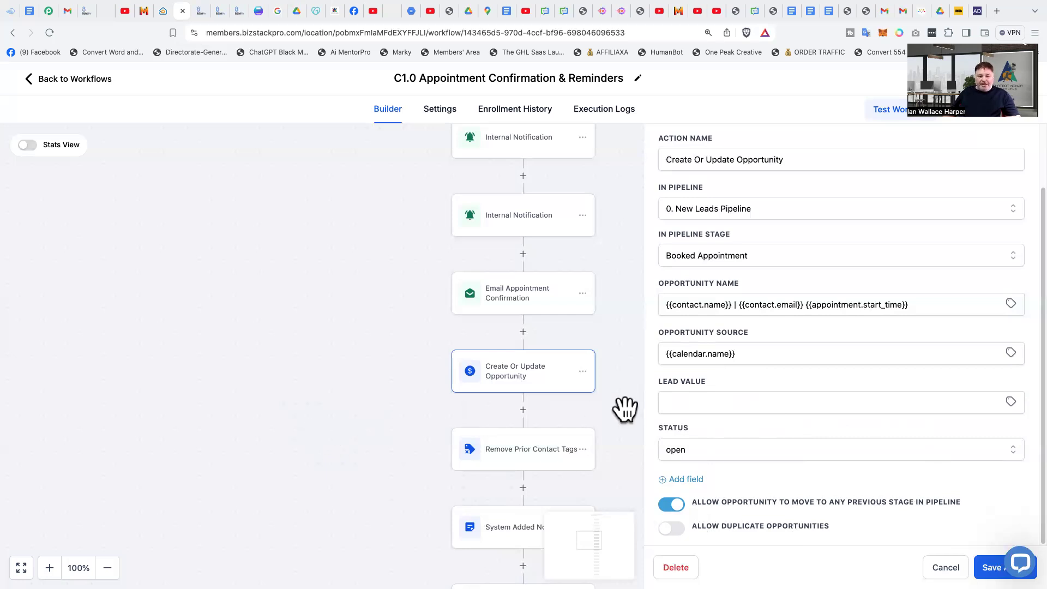
click(622, 487)
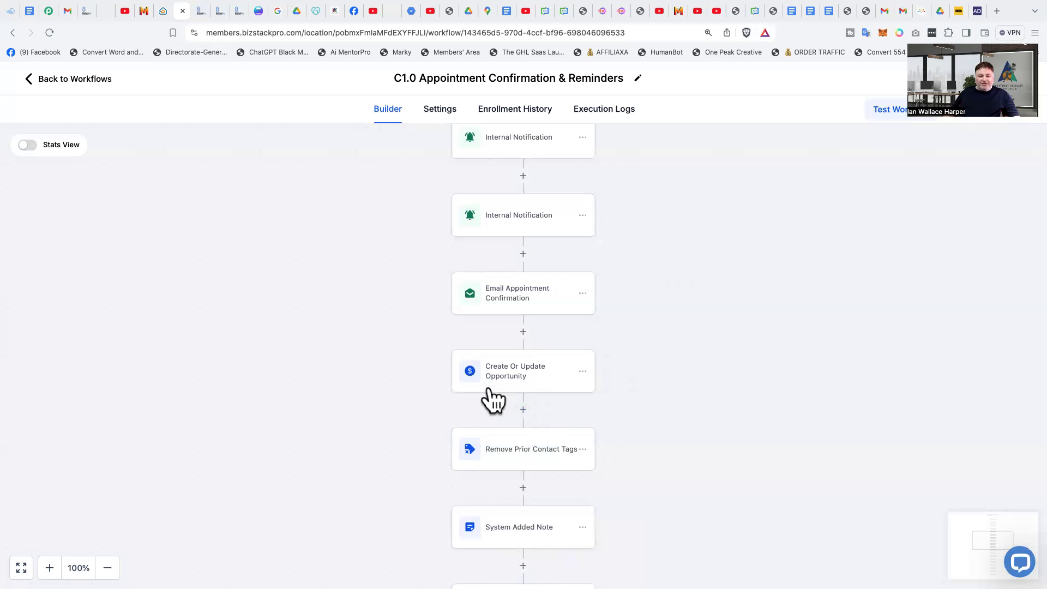
Step: Open the Remove Prior Contact Tags action, review its selected and available tags, and close it without changes
scroll(674, 420, down, 2)
scroll(778, 343, down, 5)
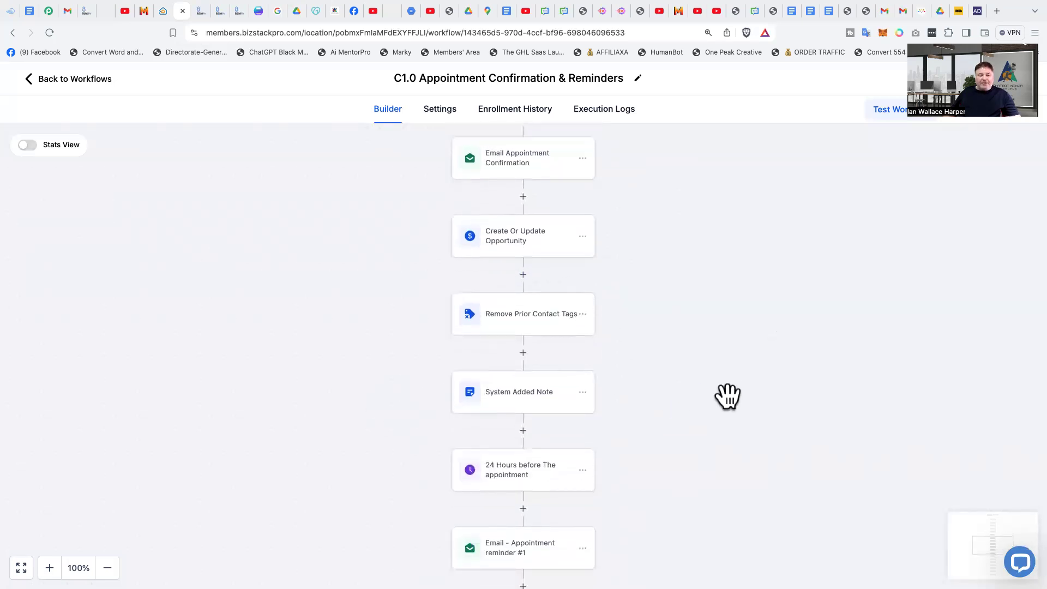
scroll(728, 396, down, 3)
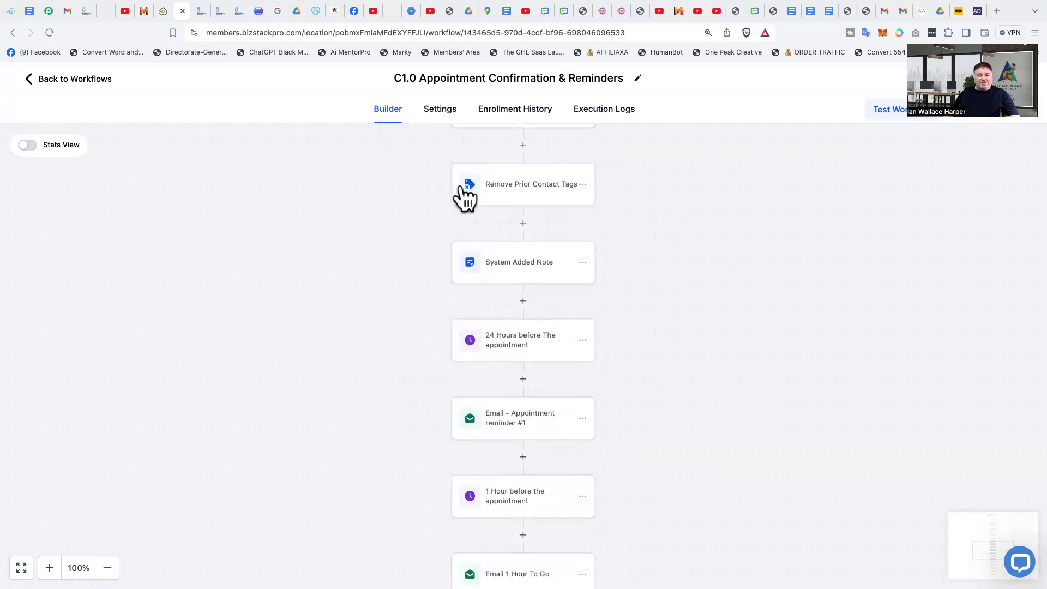
click(473, 191)
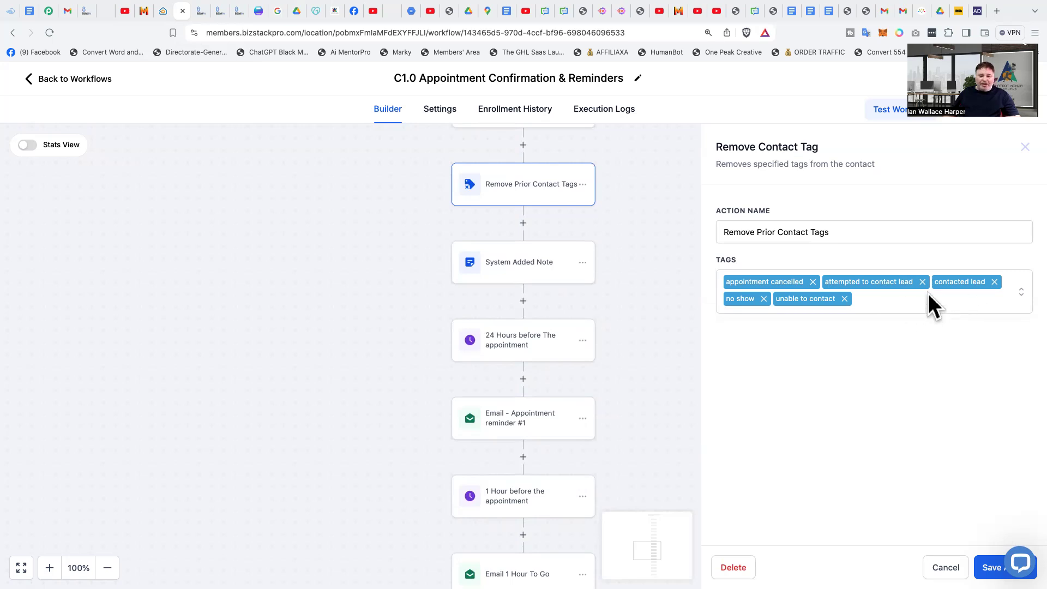
click(890, 299)
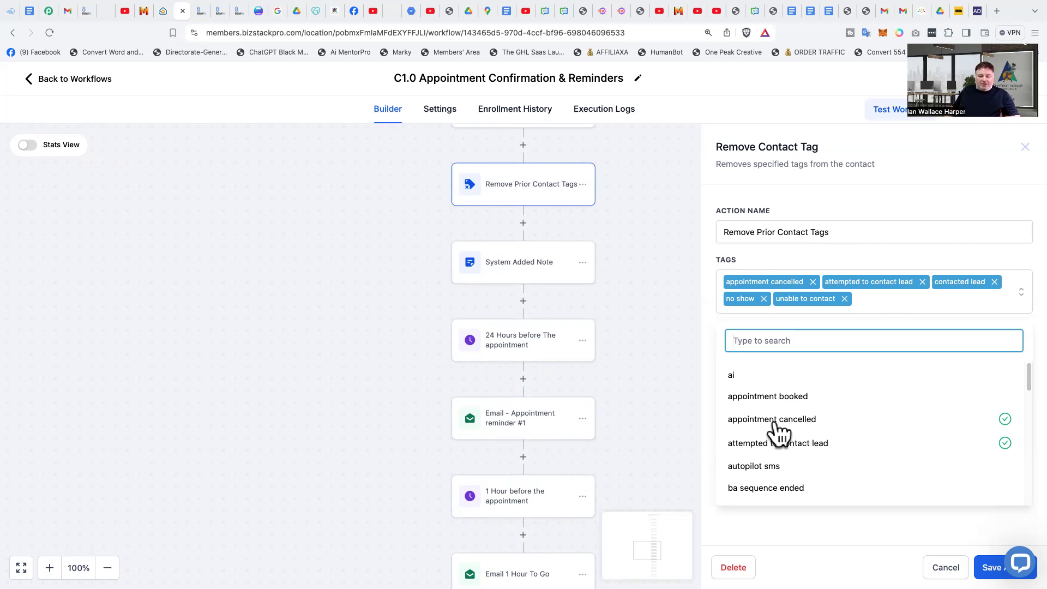
scroll(791, 436, down, 1)
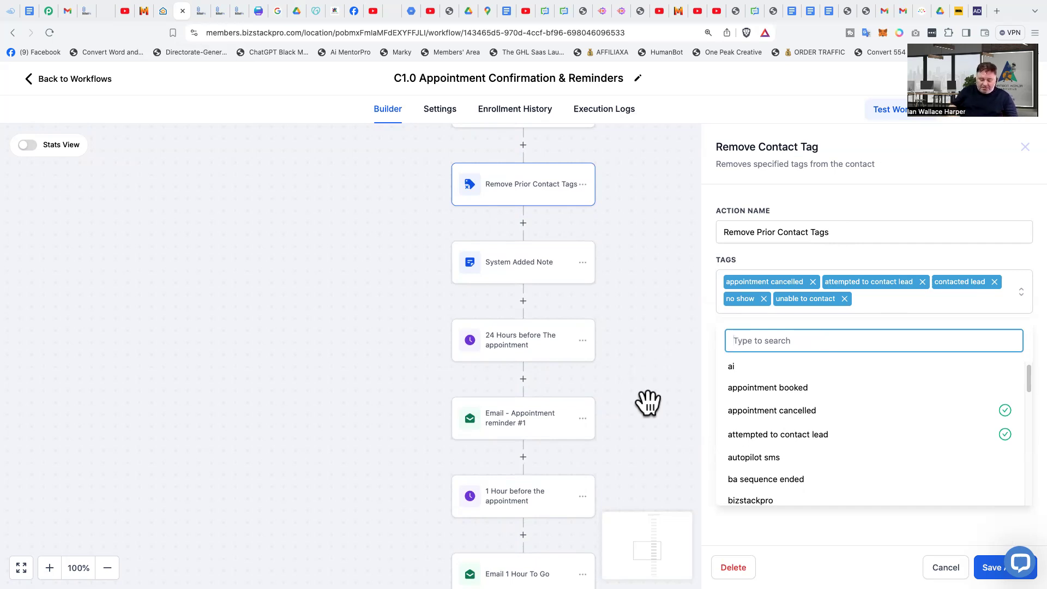
text(hto)
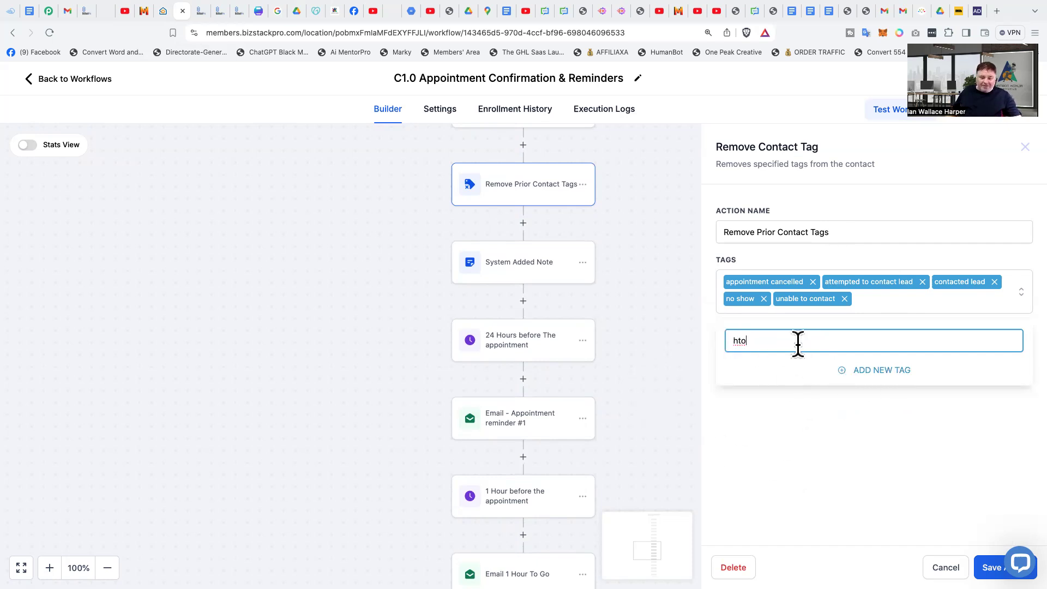
key(BackSpace)
key(BackSpace)
key(BackSpace)
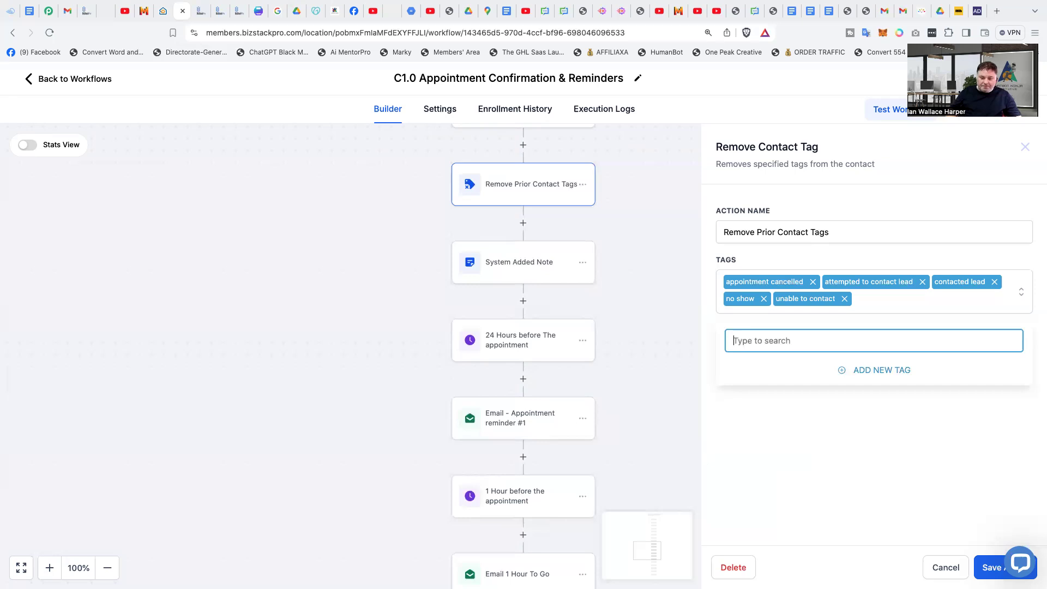
click(652, 440)
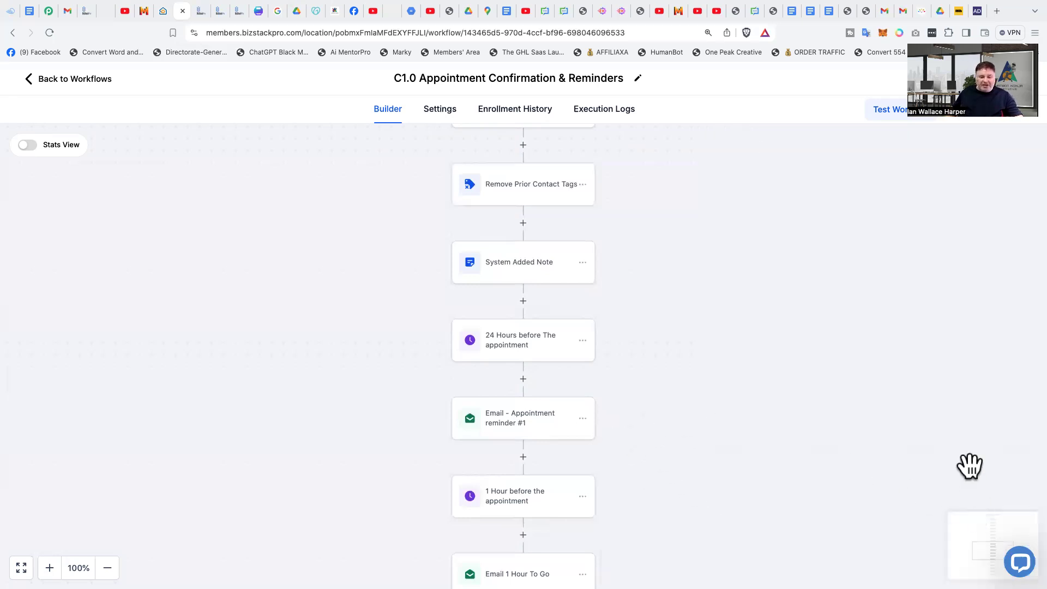
Step: Open the System Added Note action and review the note it adds to the contact record
scroll(304, 319, down, 1)
scroll(304, 319, down, 3)
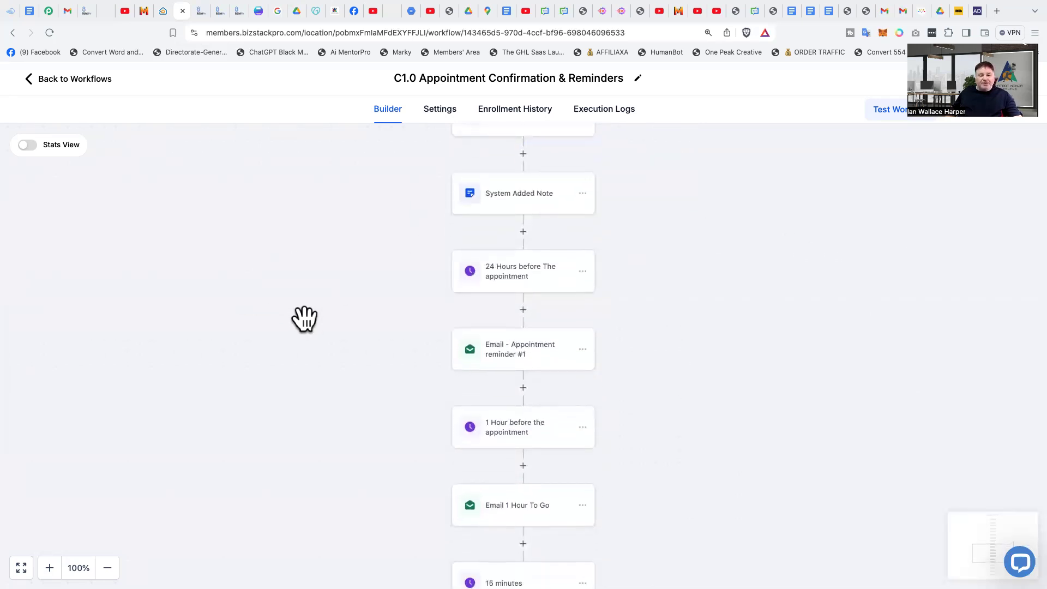
scroll(305, 319, down, 1)
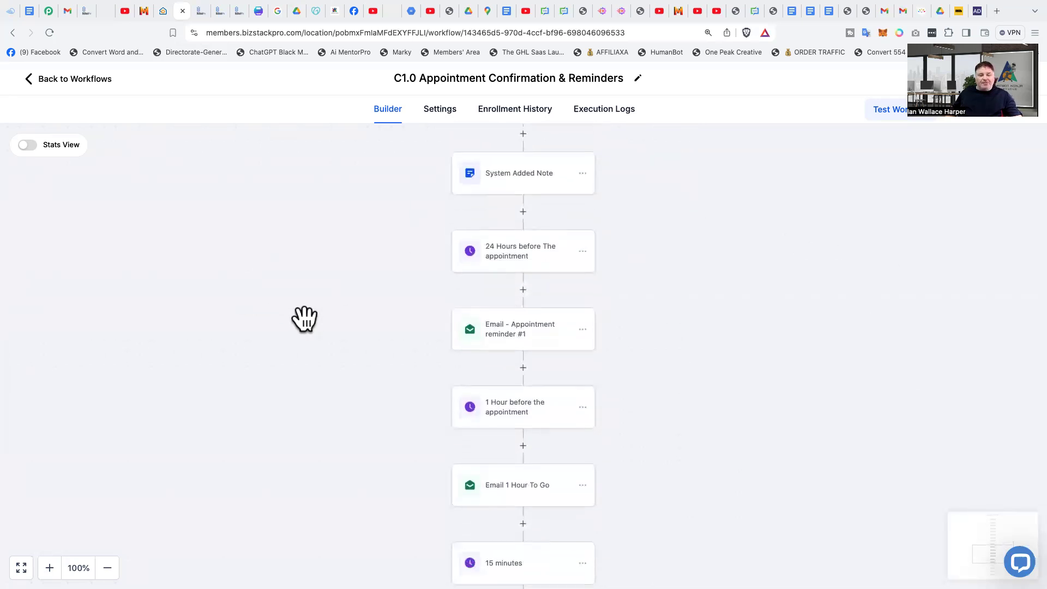
click(521, 185)
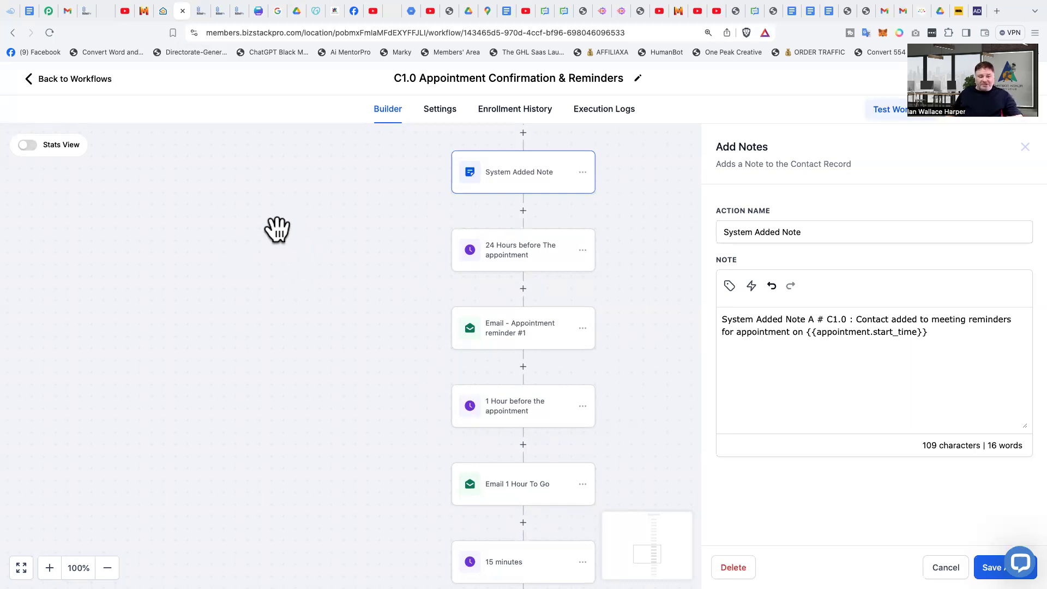
Step: Open the 24 Hours before The appointment wait, review all its Wait For options, and close it without changes
click(538, 267)
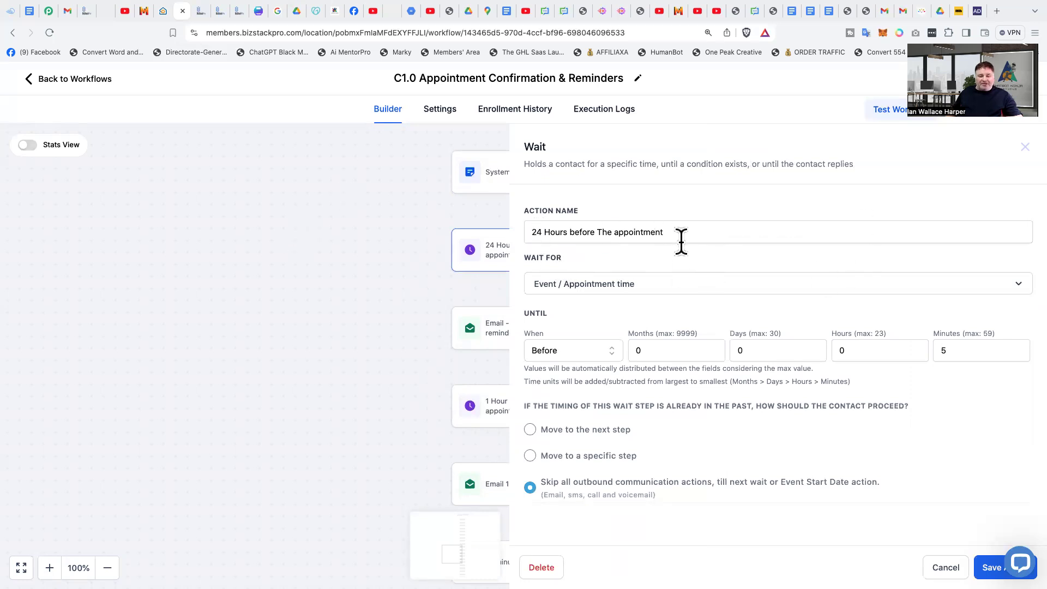
click(626, 295)
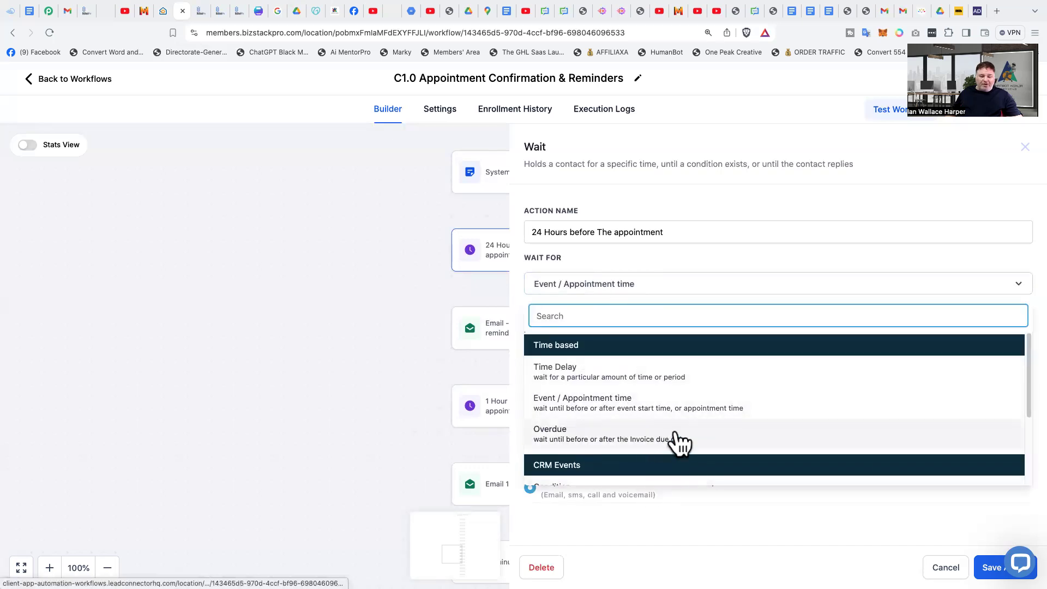
scroll(681, 441, down, 5)
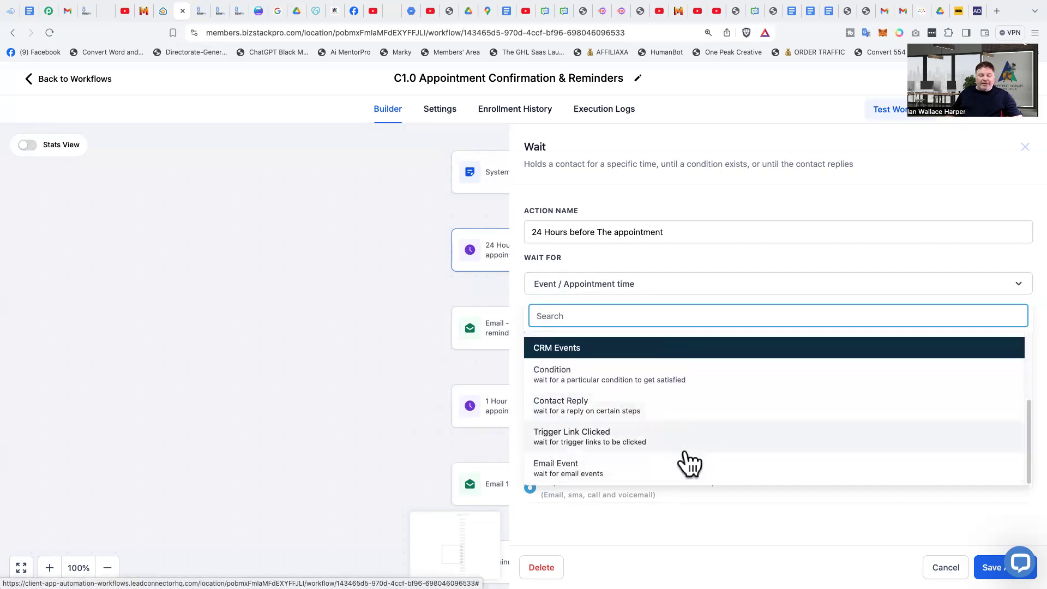
scroll(686, 453, up, 1)
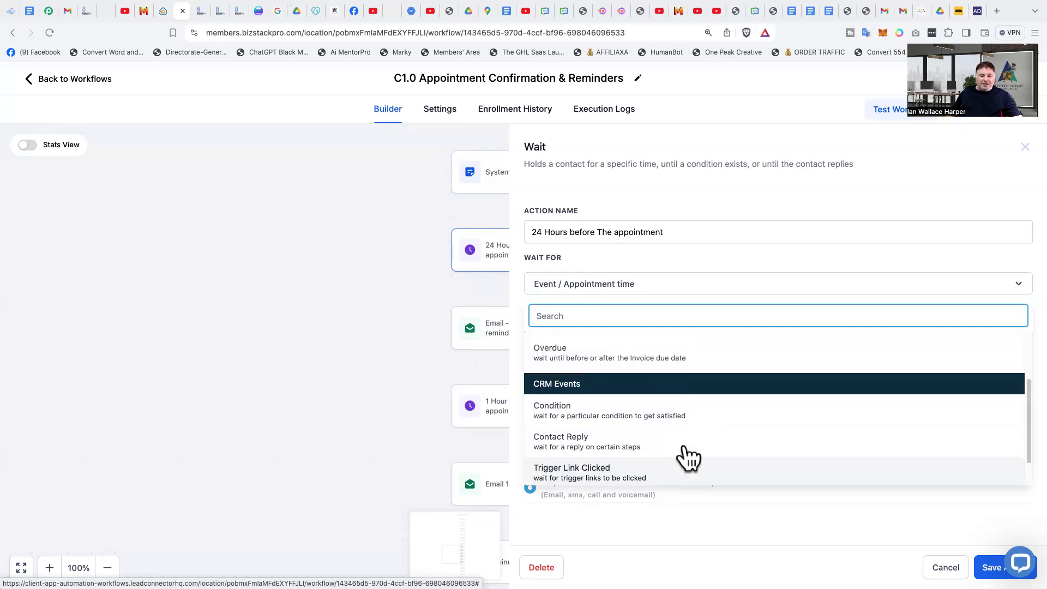
scroll(687, 456, up, 3)
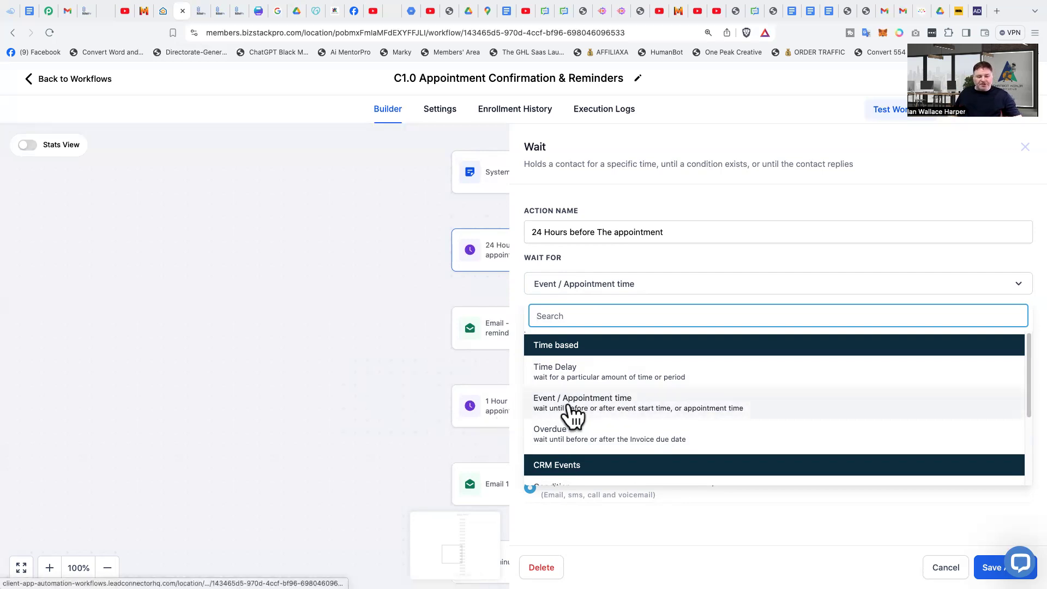
click(402, 386)
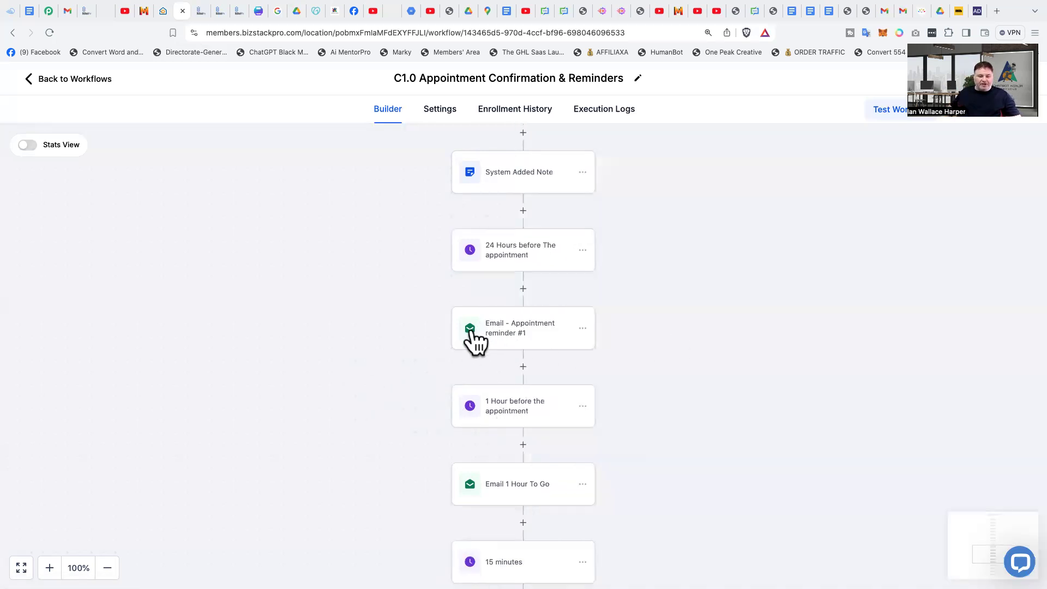
Step: Try clearing the minutes and raising the days by one in the 24 Hours before The appointment wait, and cancel the edit
click(475, 256)
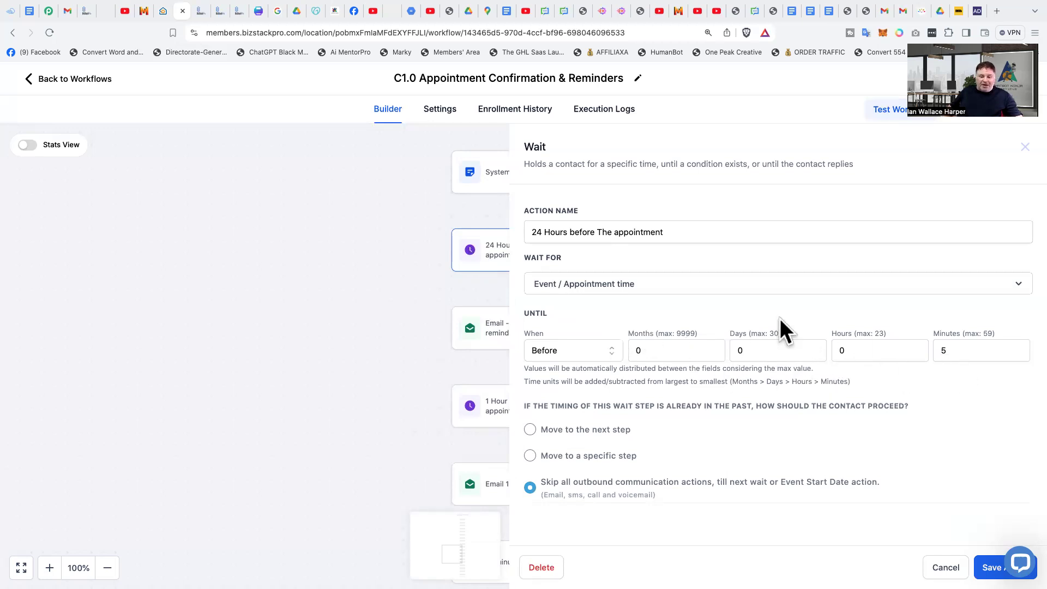
click(963, 350)
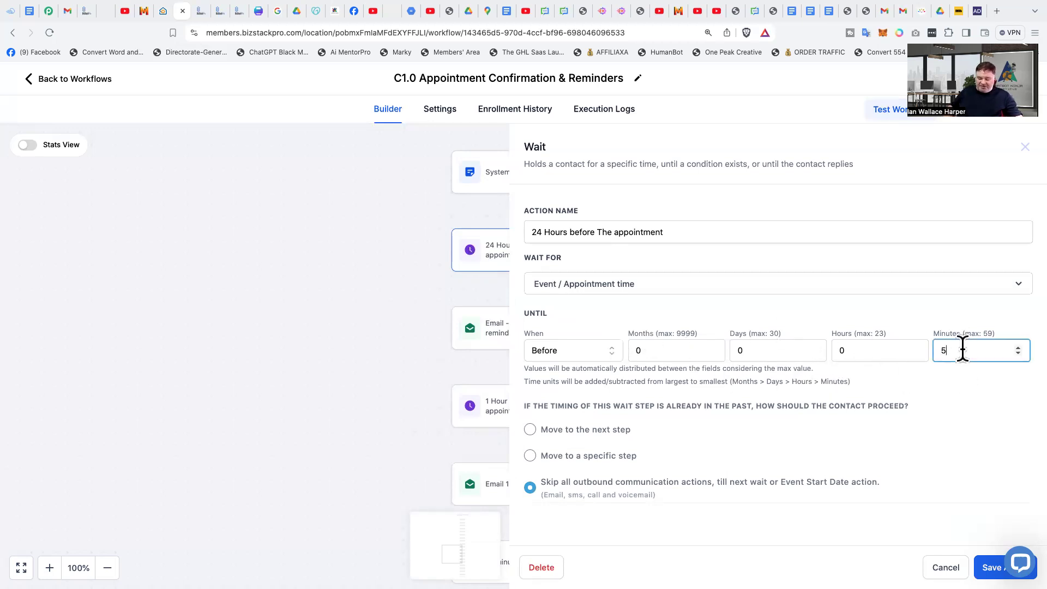
key(BackSpace)
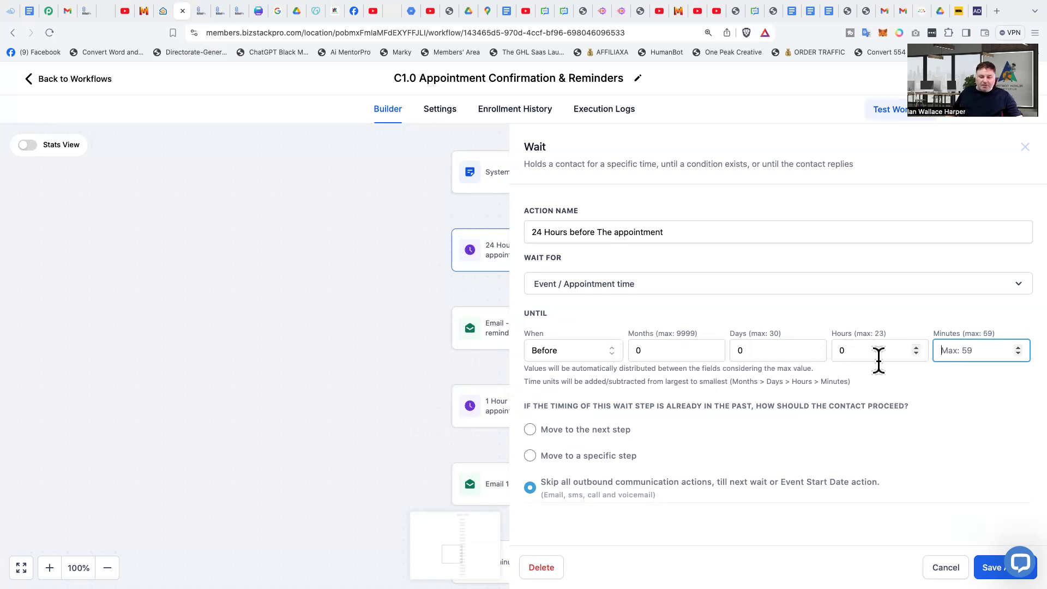
click(771, 350)
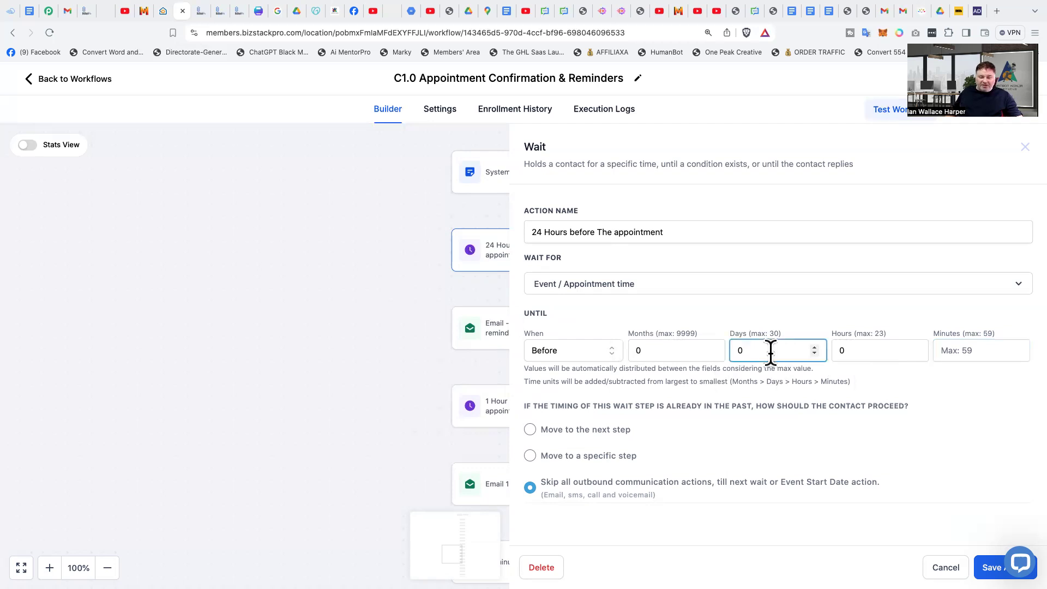
click(815, 347)
click(946, 568)
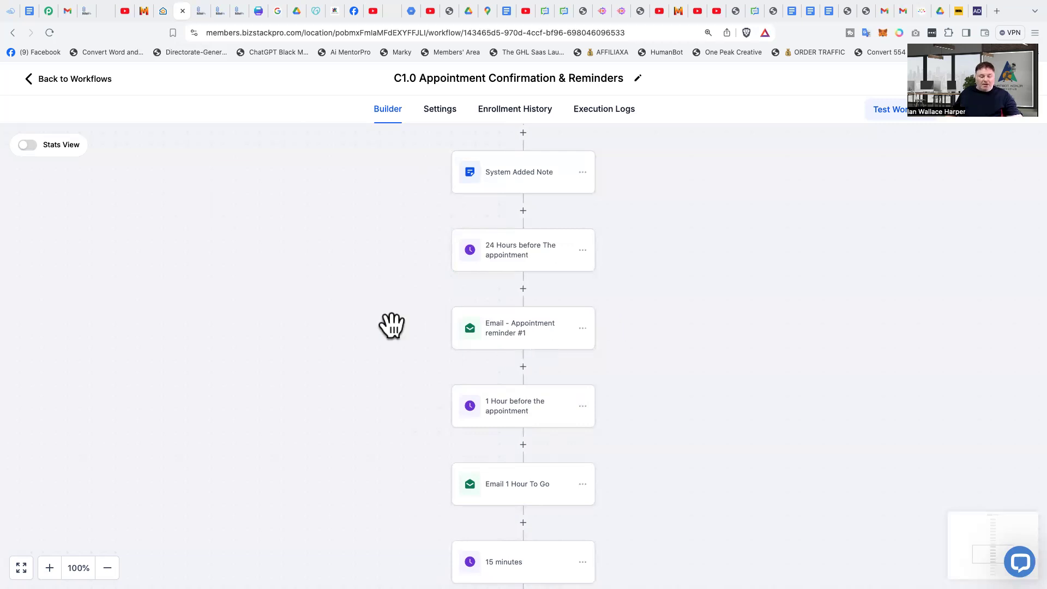
Step: Open the Email - Appointment reminder #1 action and review its sender name, sender email, subject and template message
click(521, 336)
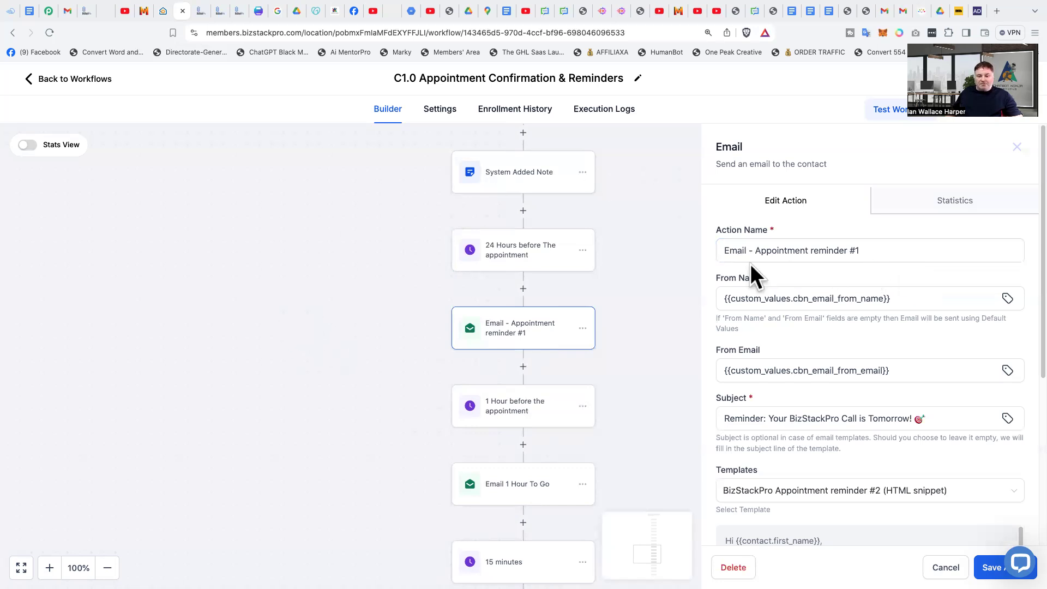
click(891, 301)
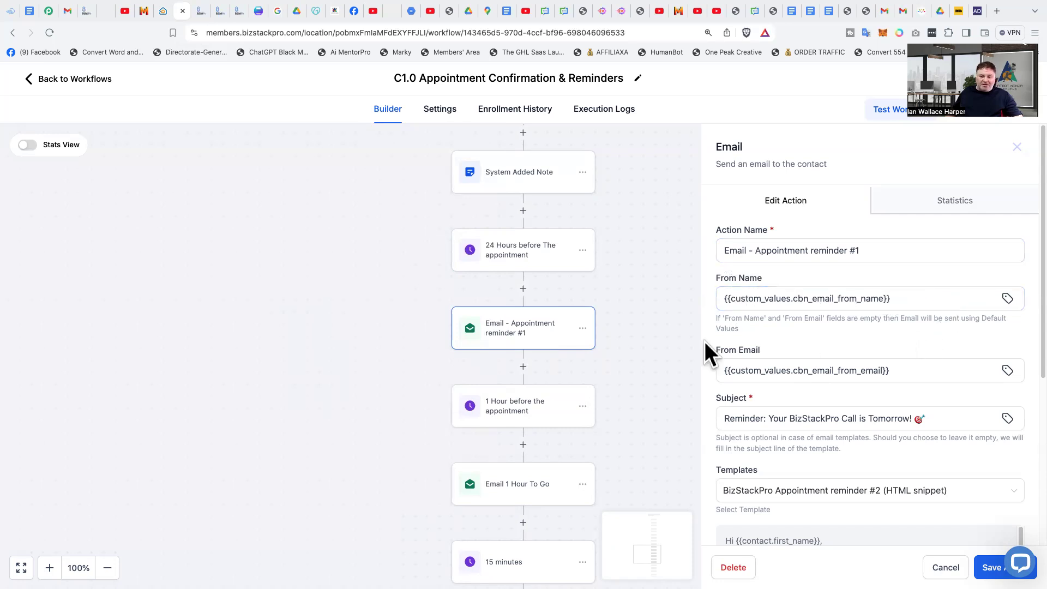
click(901, 376)
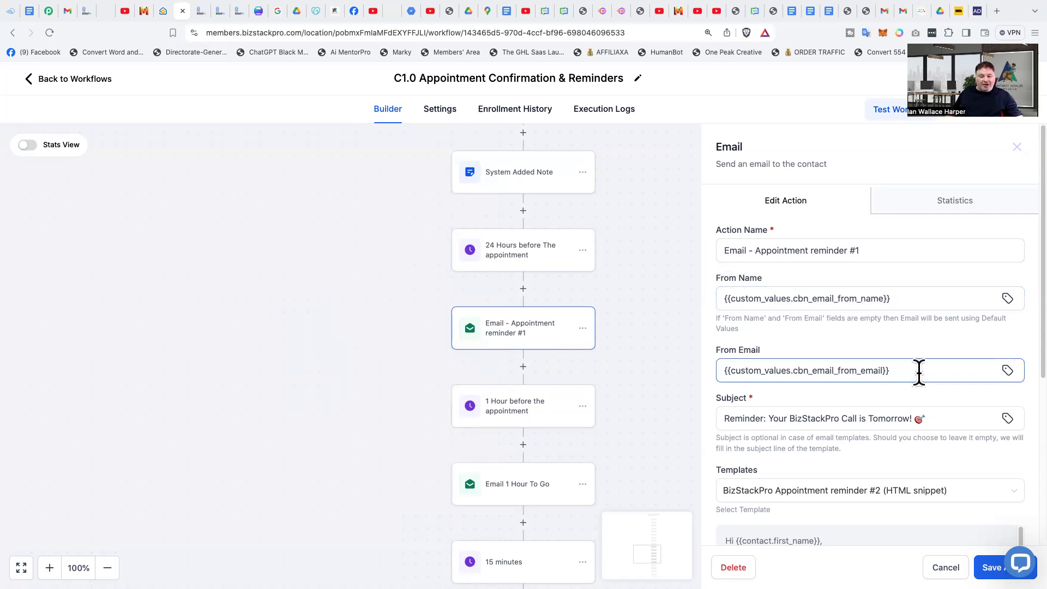
click(720, 416)
scroll(764, 420, down, 3)
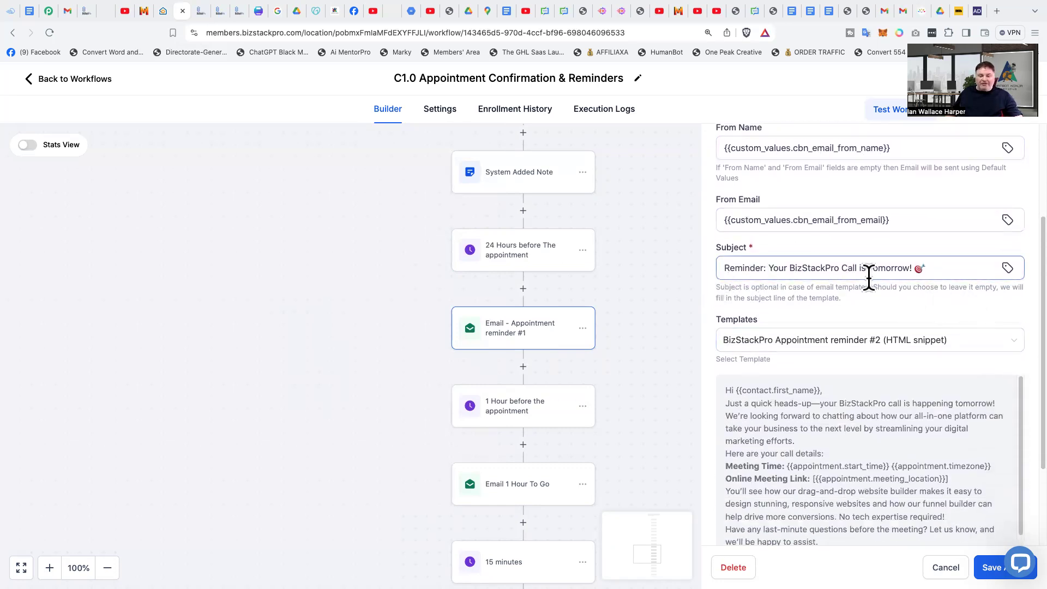
scroll(953, 286, down, 2)
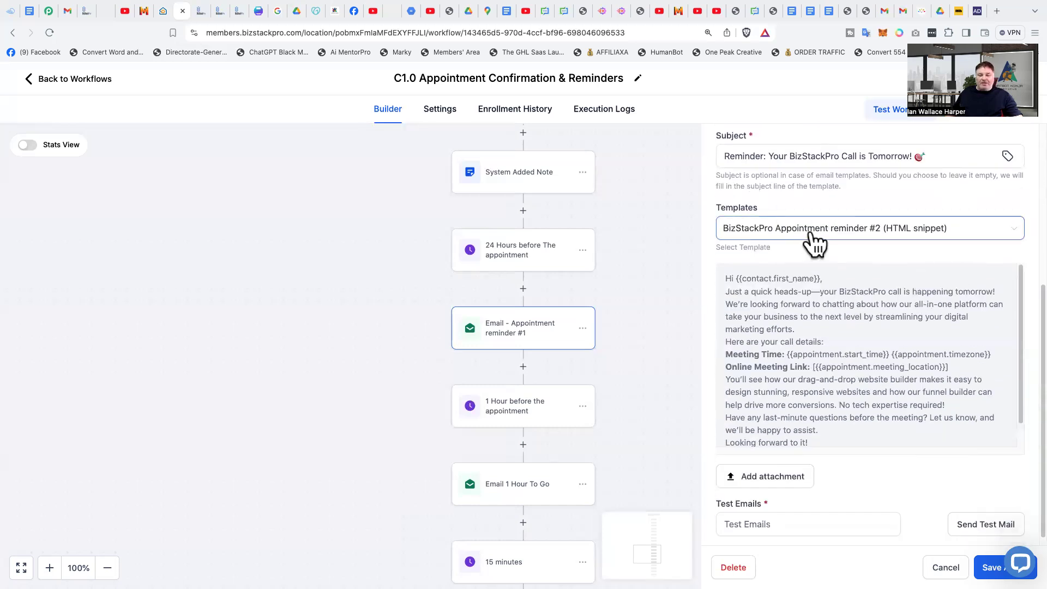
Step: Review the available email templates, keep BizStackPro Appointment reminder #2, and read through its message
click(766, 232)
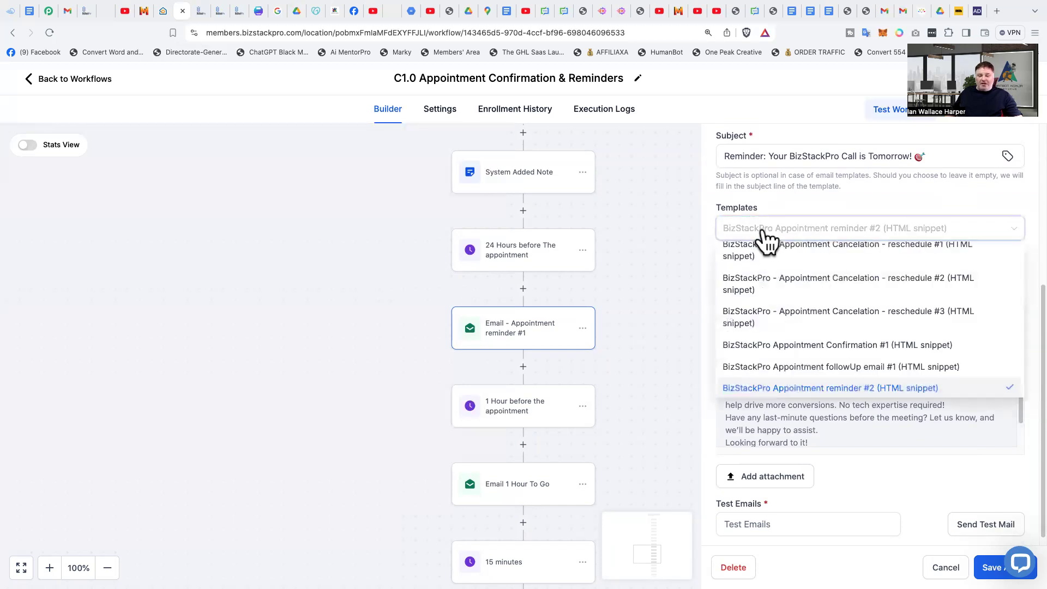
scroll(837, 371, down, 1)
scroll(835, 373, down, 1)
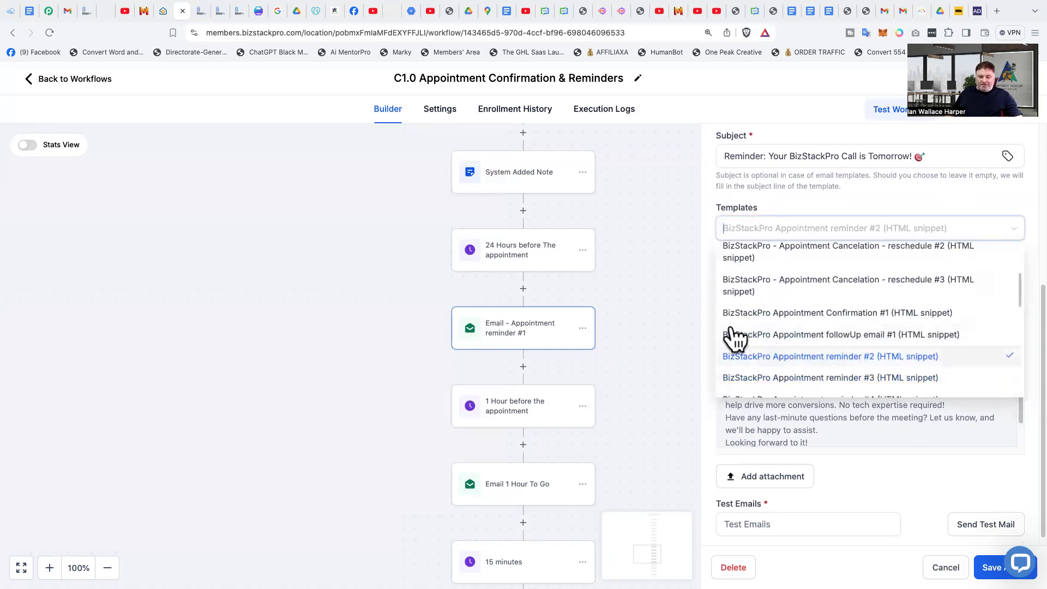
click(786, 358)
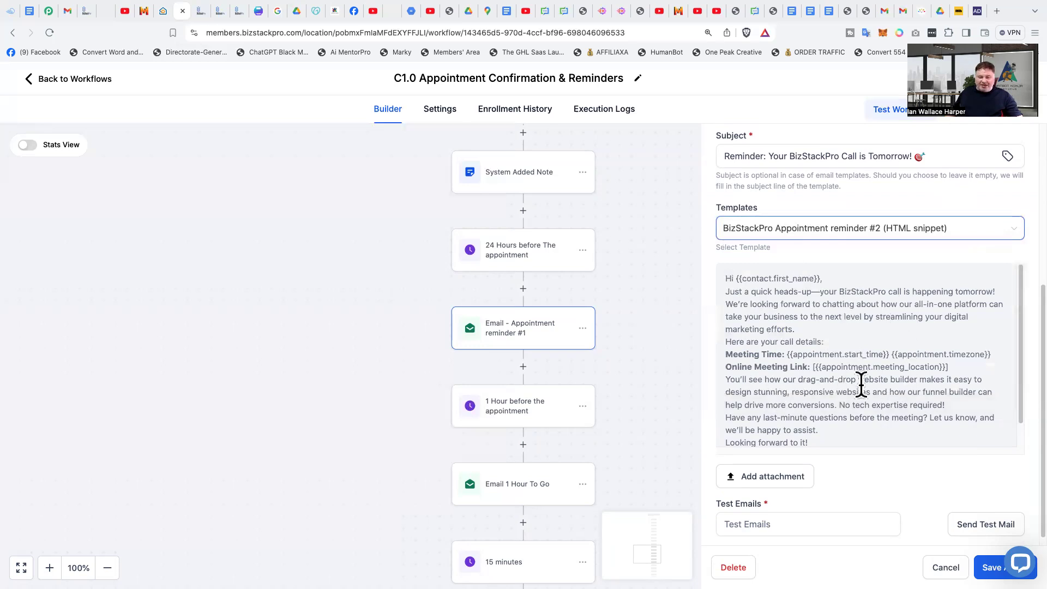
scroll(855, 377, down, 3)
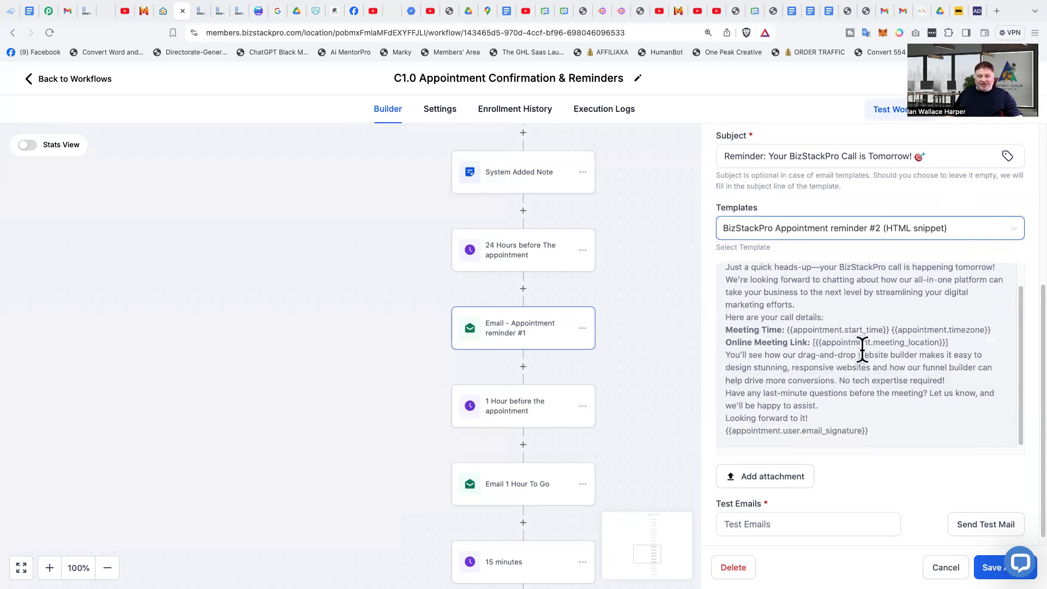
scroll(867, 327, up, 5)
scroll(887, 434, down, 3)
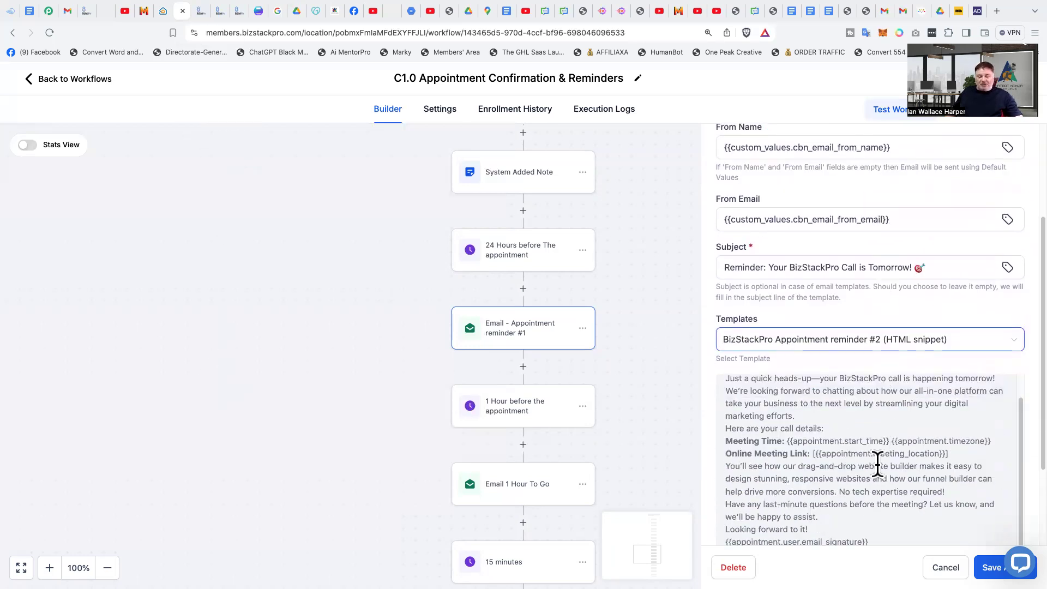
scroll(877, 463, down, 2)
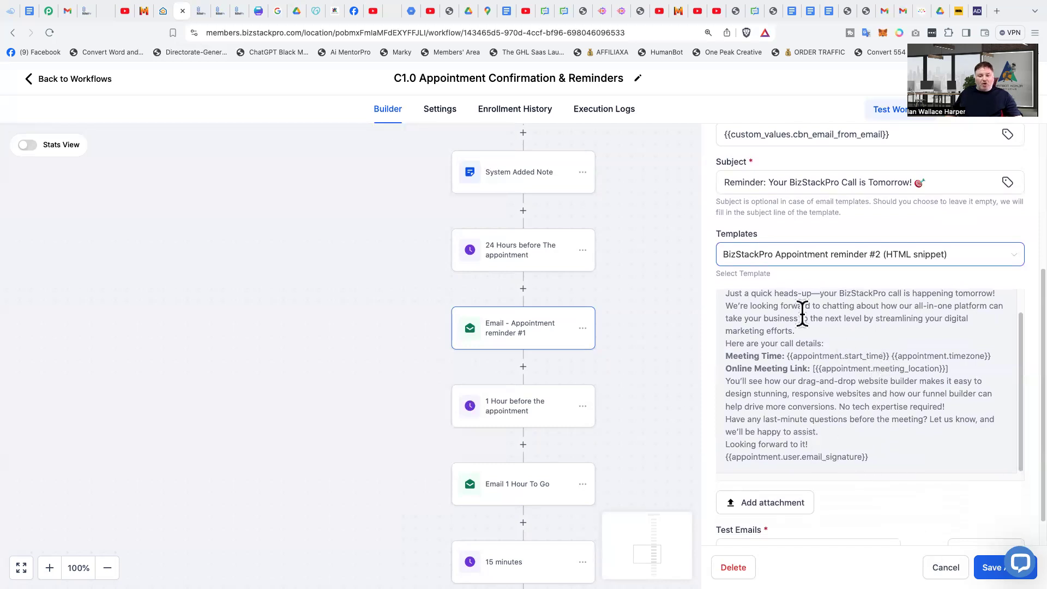
scroll(819, 334, up, 1)
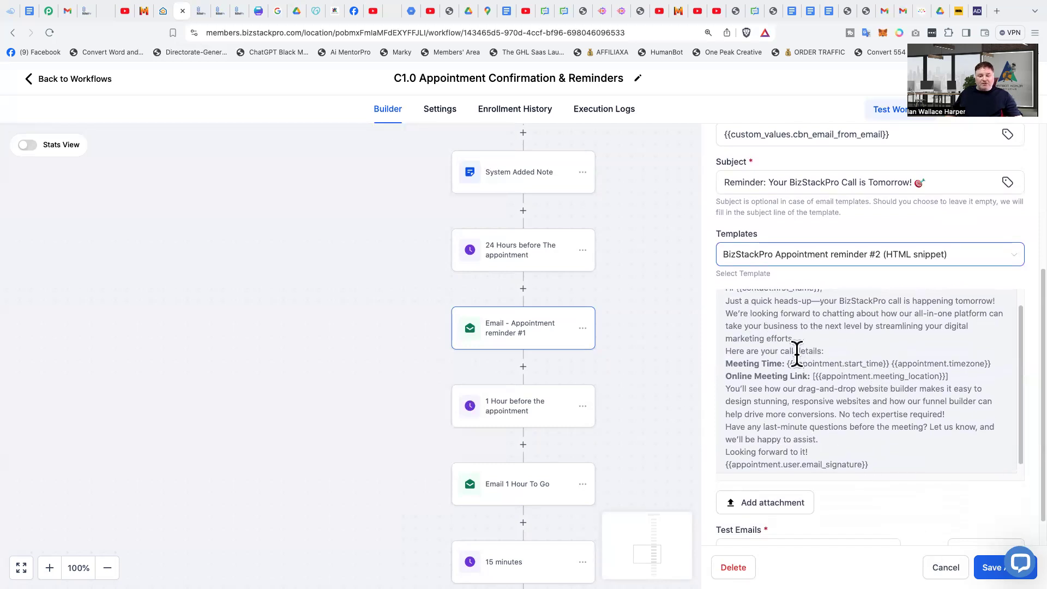
Step: Try the first reminder email with the None template for a custom message, restore BizStackPro Appointment reminder #2, and close the action
click(816, 261)
scroll(840, 310, up, 5)
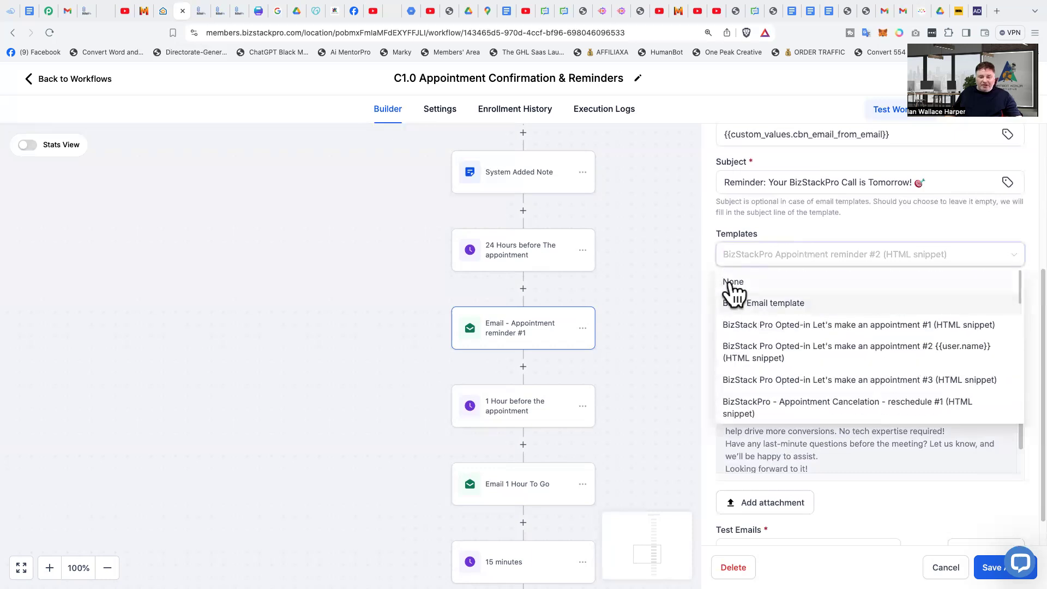
click(778, 282)
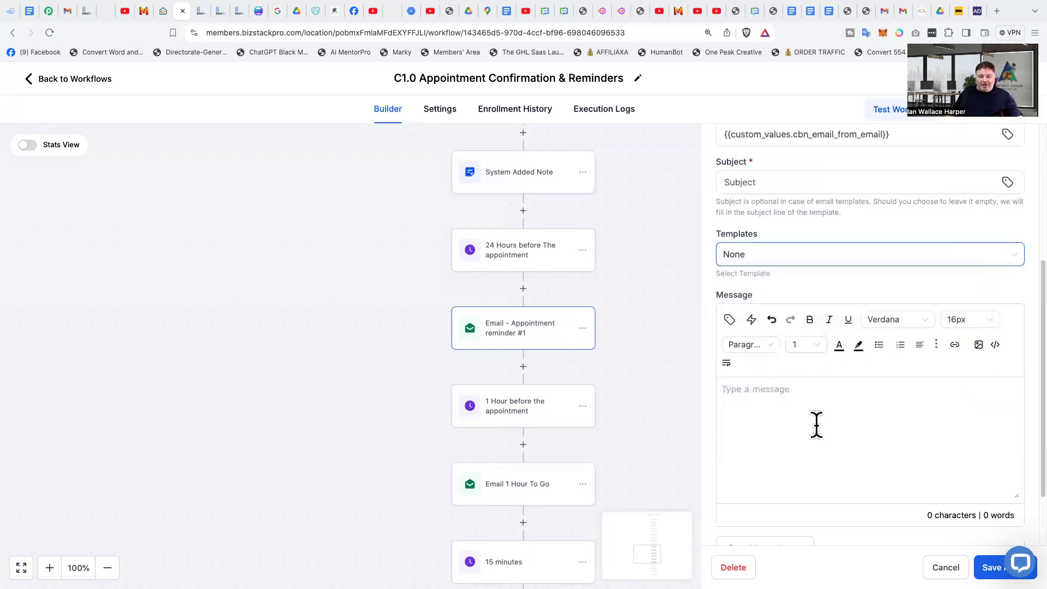
click(760, 256)
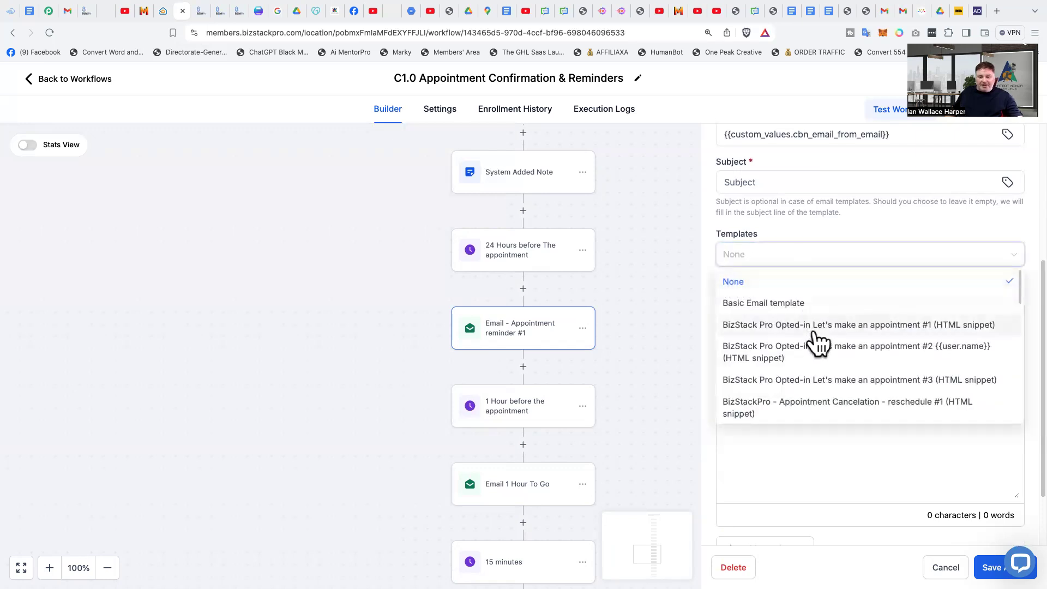
scroll(822, 369, down, 3)
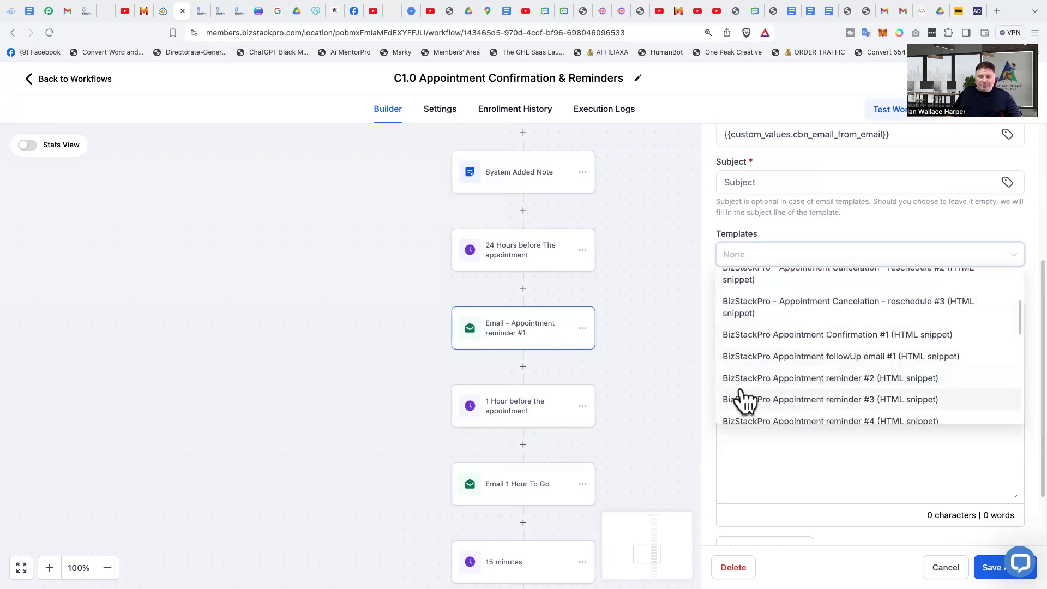
click(793, 382)
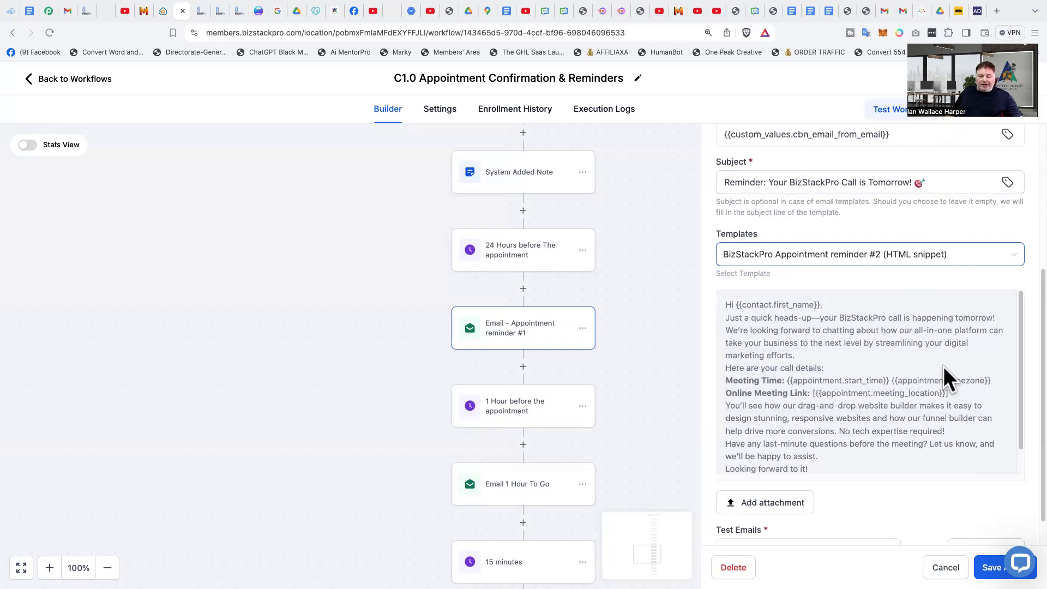
scroll(887, 415, down, 3)
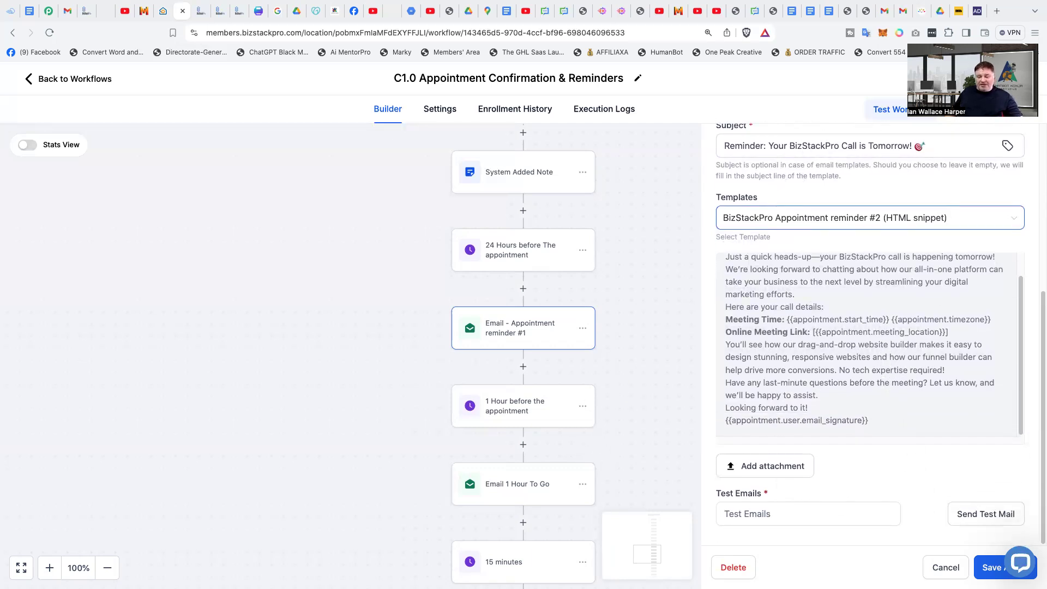
click(646, 343)
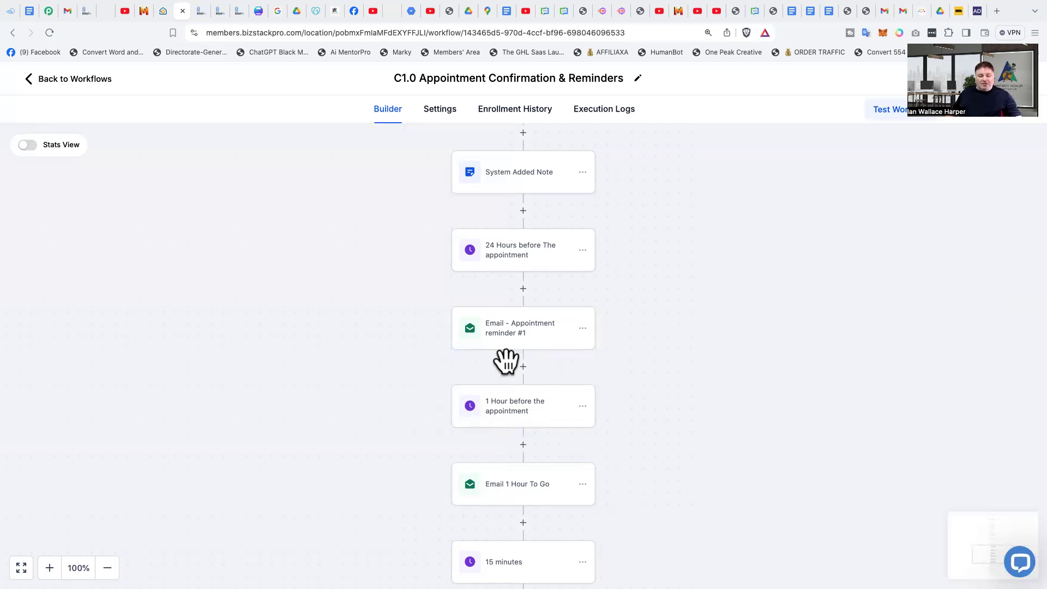
Step: Set the 1 Hour before the appointment wait to 1 hour and 0 minutes before the appointment time, and save it
click(505, 414)
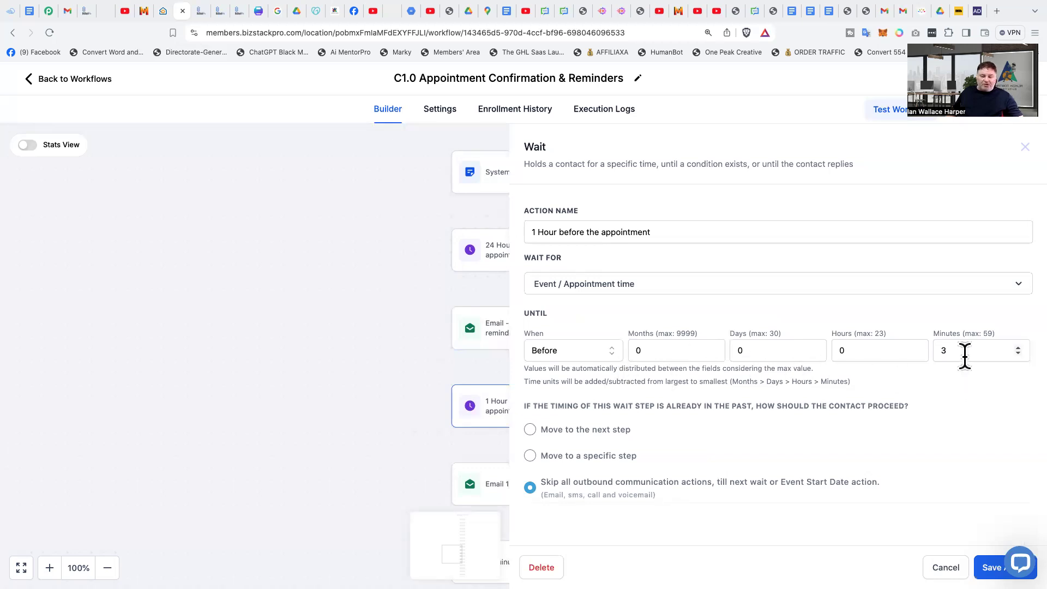
click(997, 350)
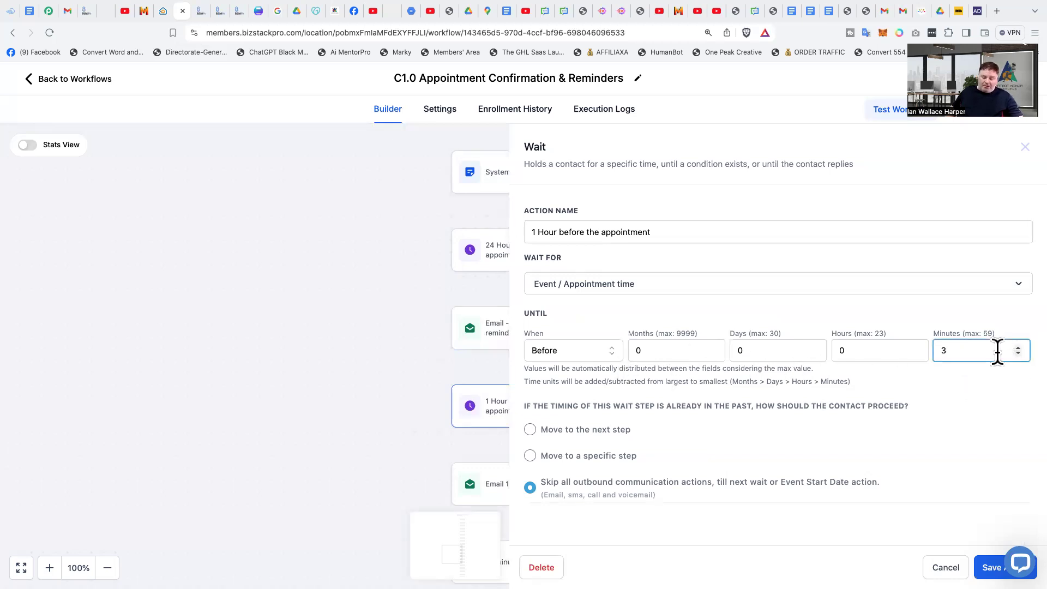
key(BackSpace)
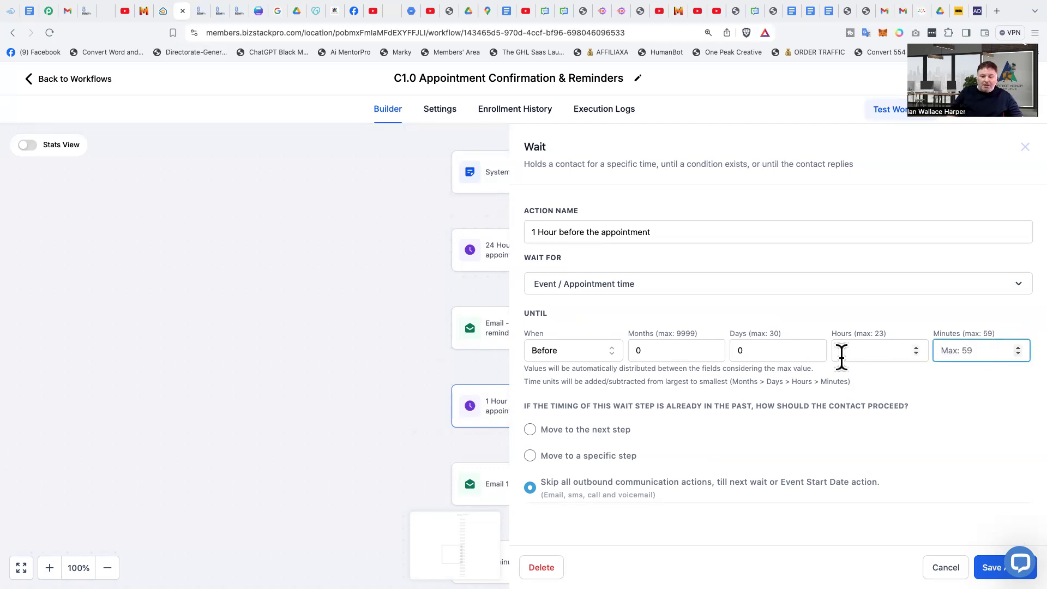
click(916, 347)
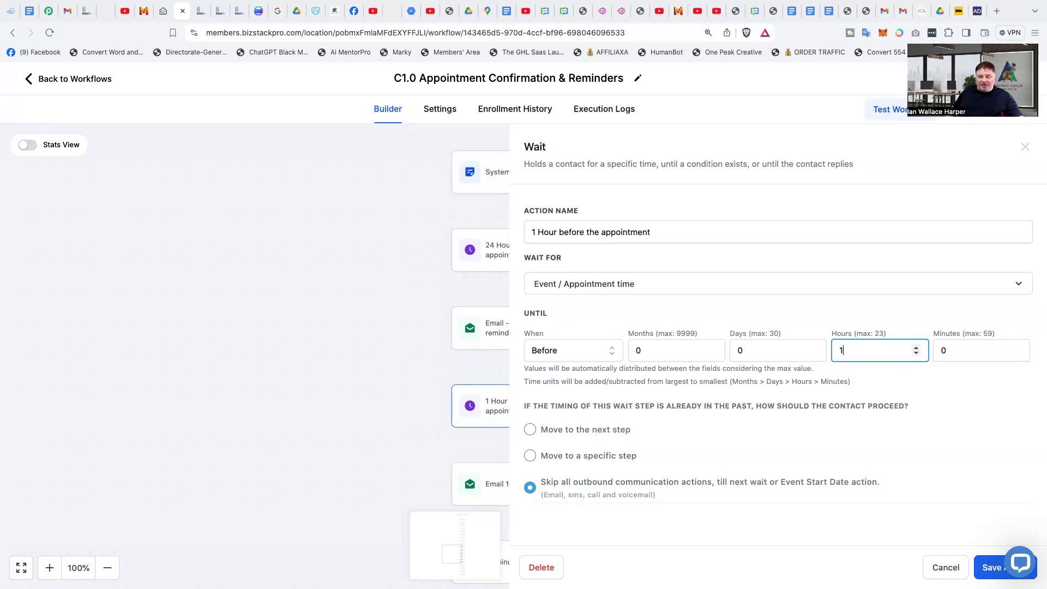
click(368, 434)
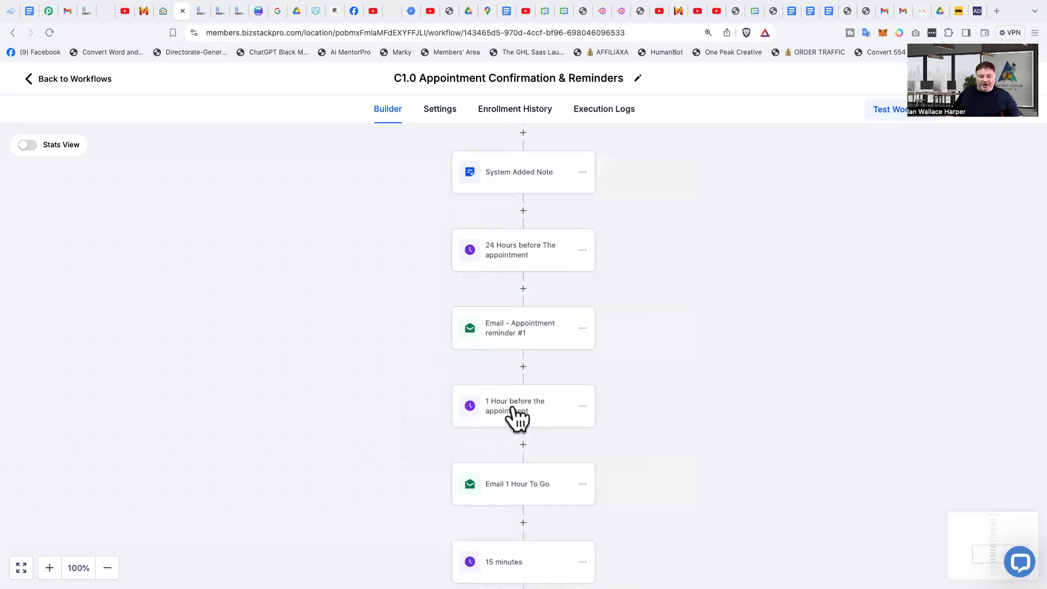
Step: Open the Email 1 Hour To Go action, review its message and the available templates, and close it without changes
click(516, 492)
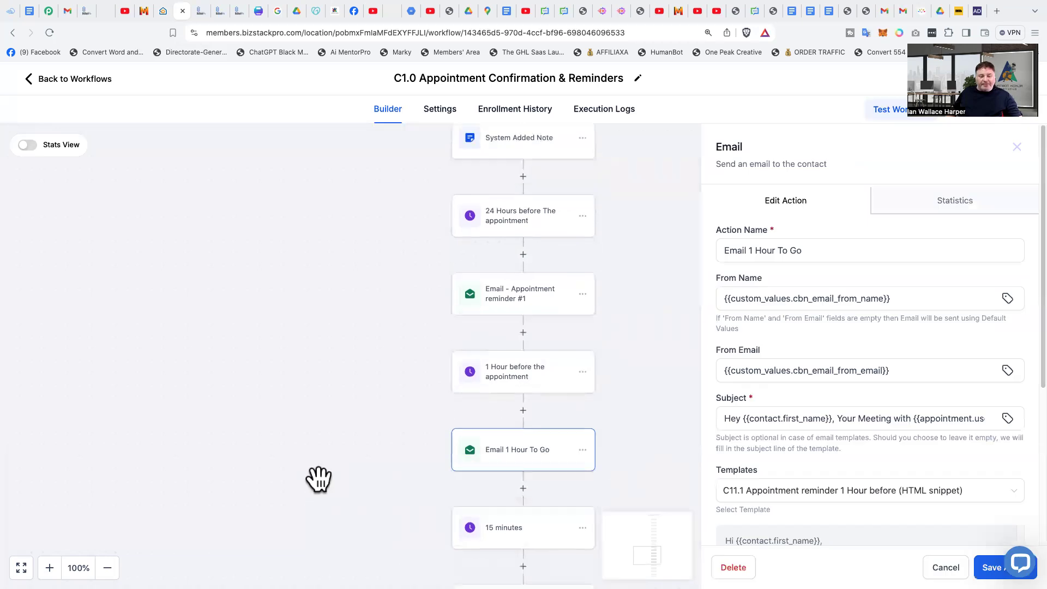
scroll(320, 479, down, 3)
scroll(879, 420, down, 5)
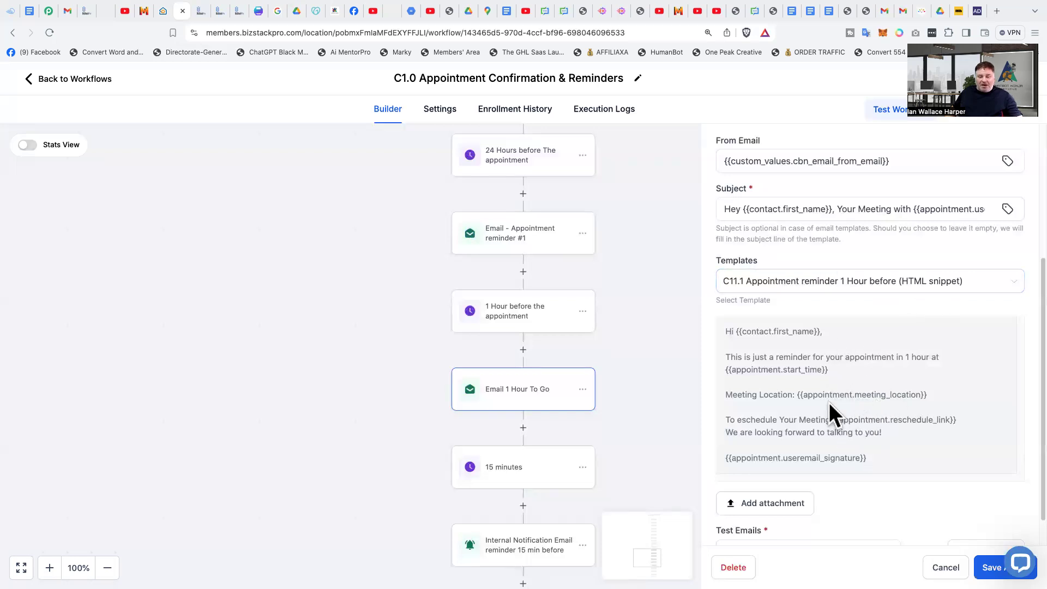
click(757, 295)
scroll(788, 333, up, 3)
scroll(788, 333, up, 5)
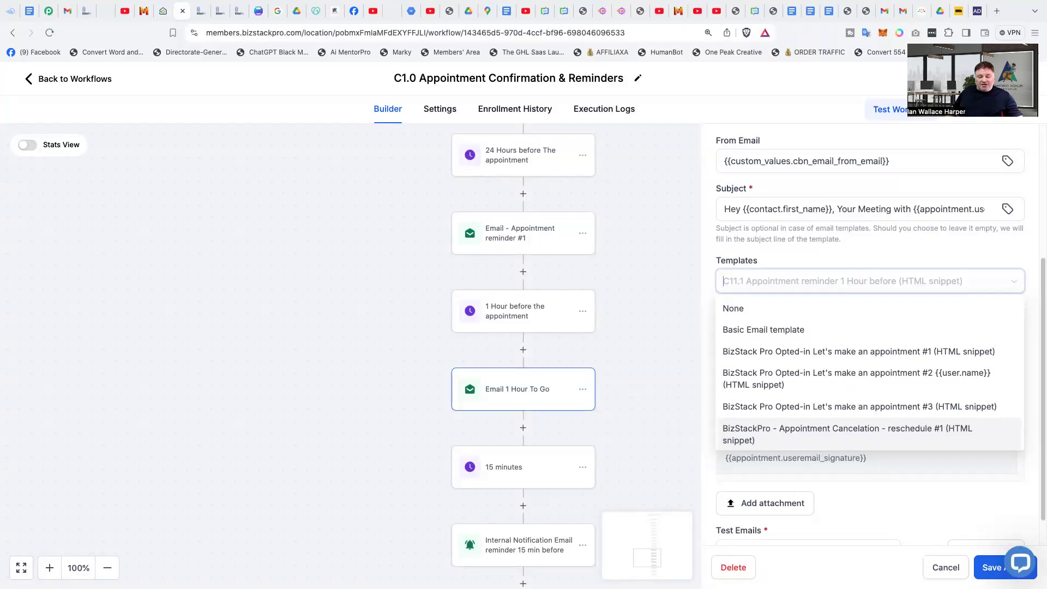
click(946, 567)
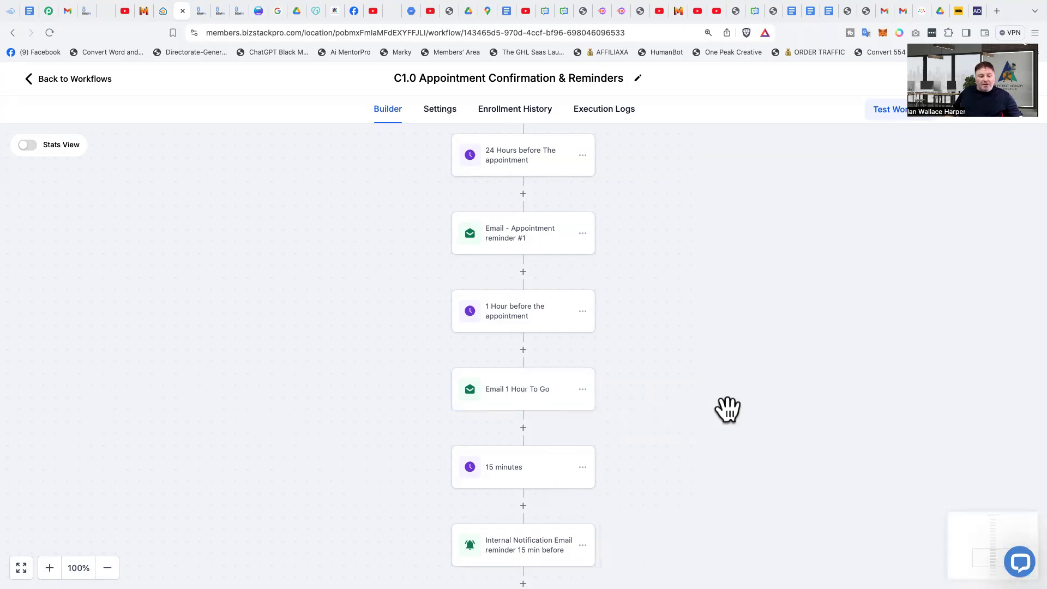
Step: Set the 15 minutes wait to 15 minutes before the appointment time, and save it
scroll(727, 409, down, 1)
click(516, 407)
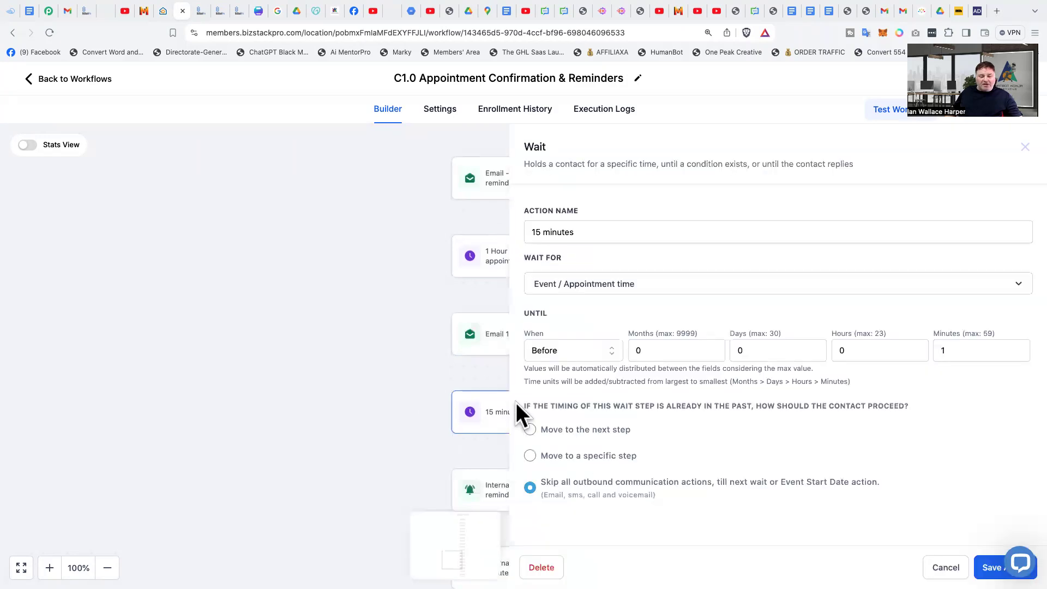
click(971, 355)
text(5)
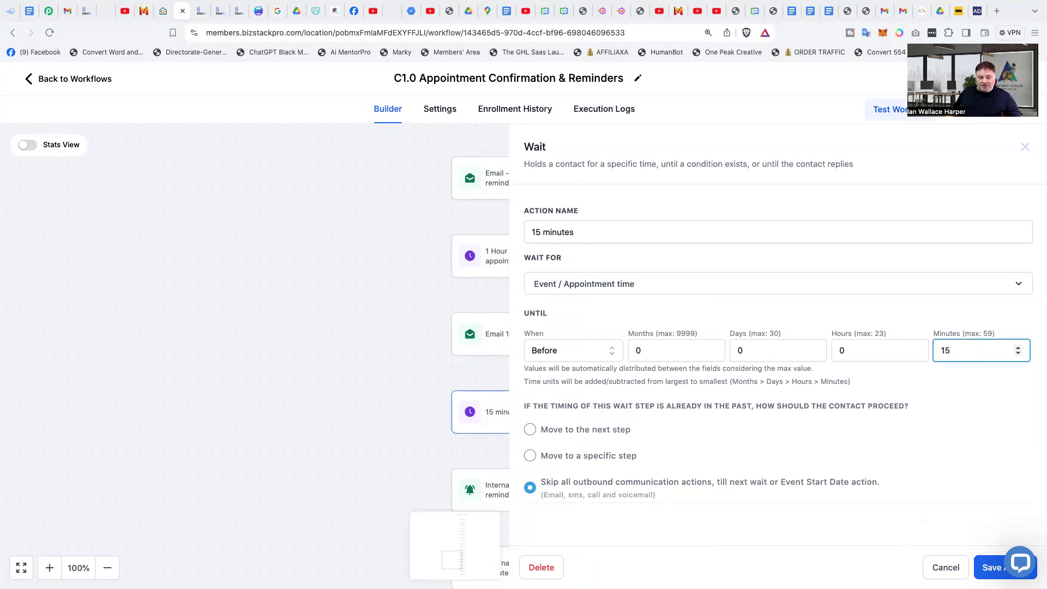
click(464, 399)
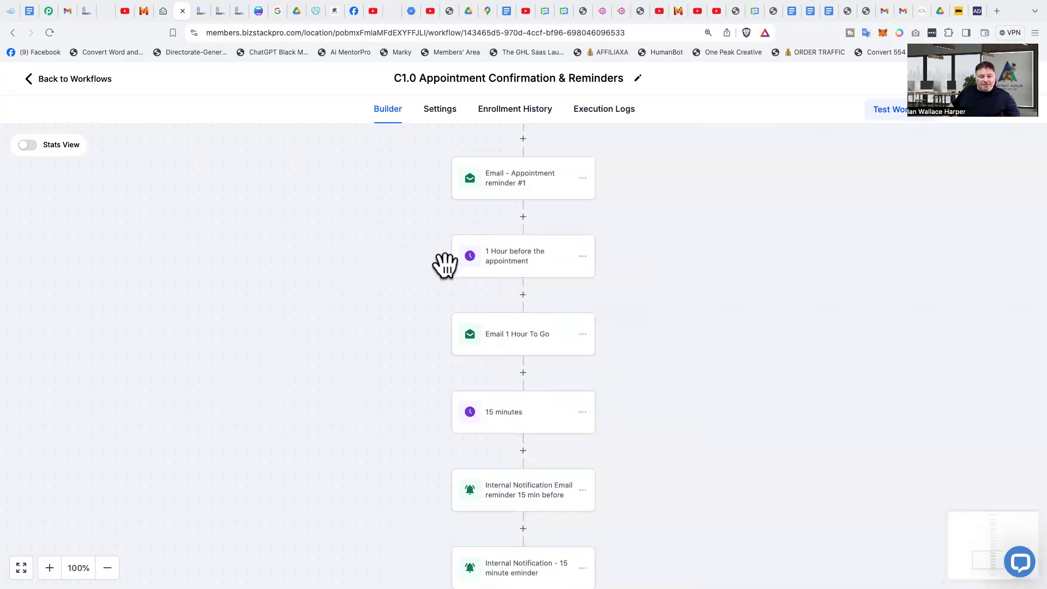
Step: Check the saved timing of the 1 Hour before the appointment and 15 minutes waits, and close them without changes
click(546, 277)
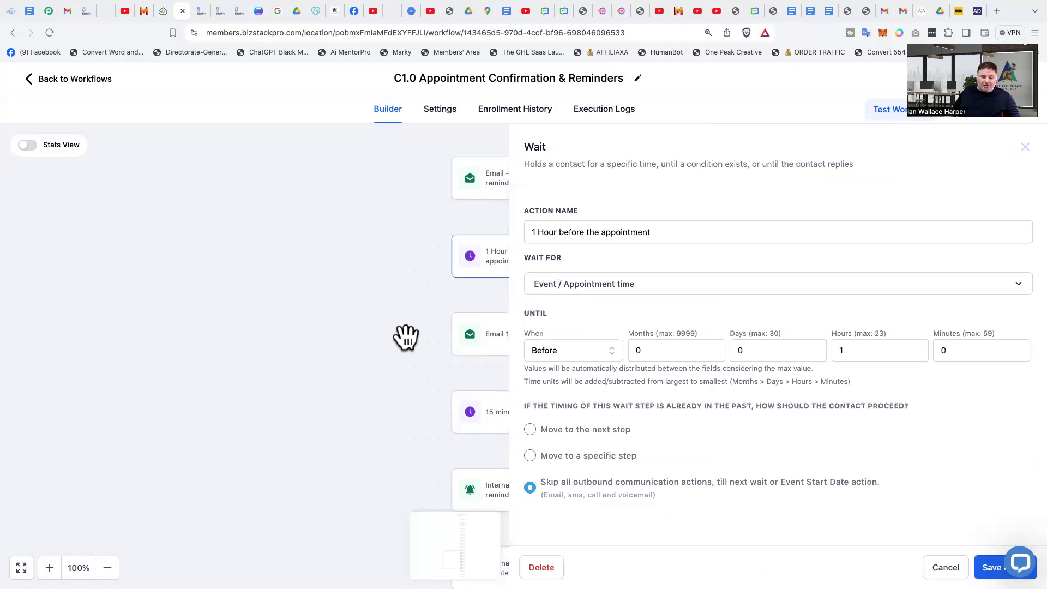
click(482, 421)
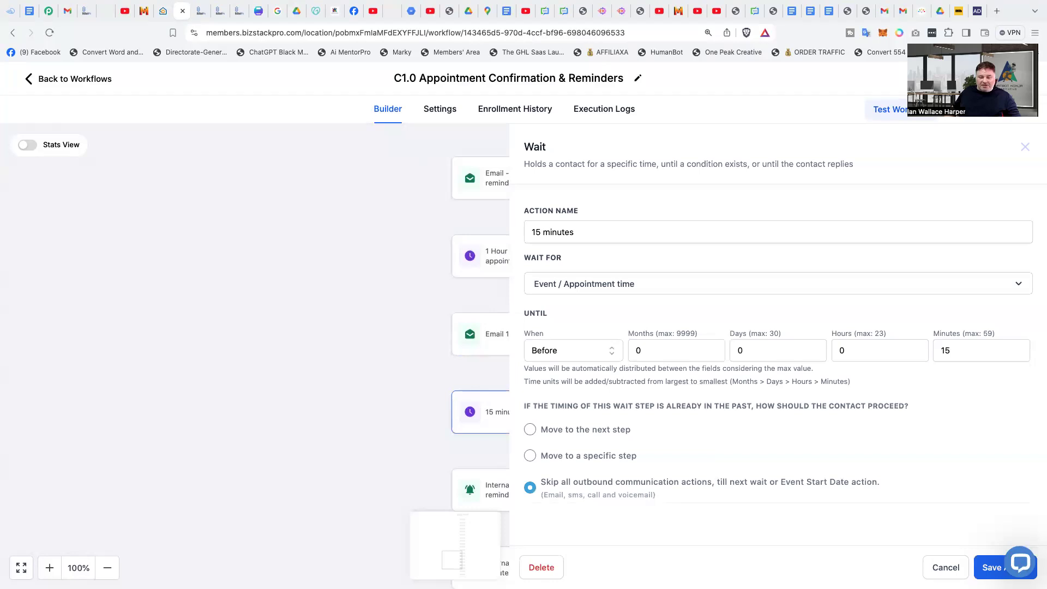
click(949, 566)
scroll(347, 462, down, 3)
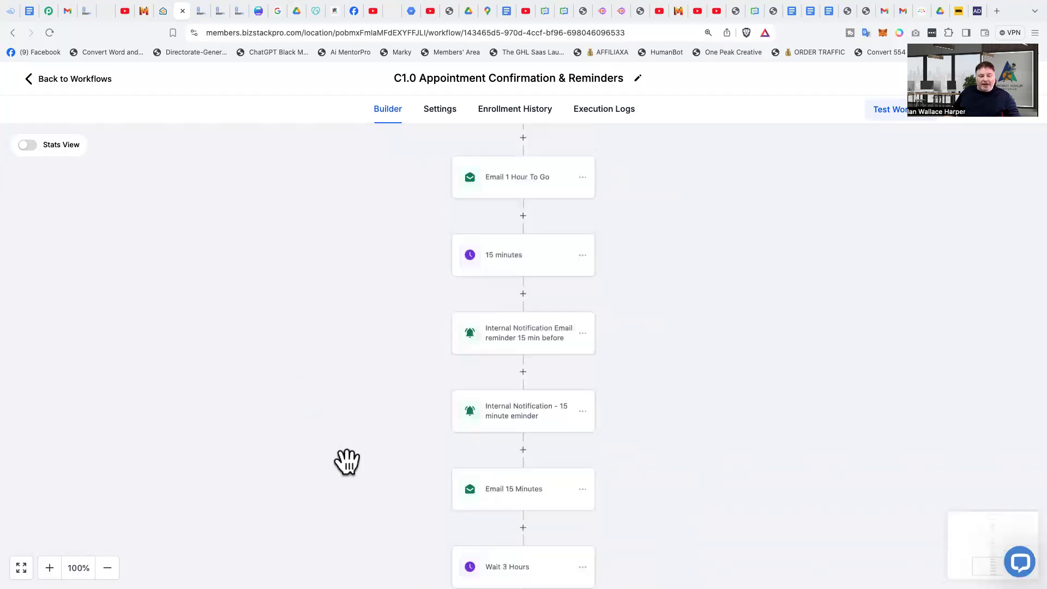
scroll(347, 463, down, 1)
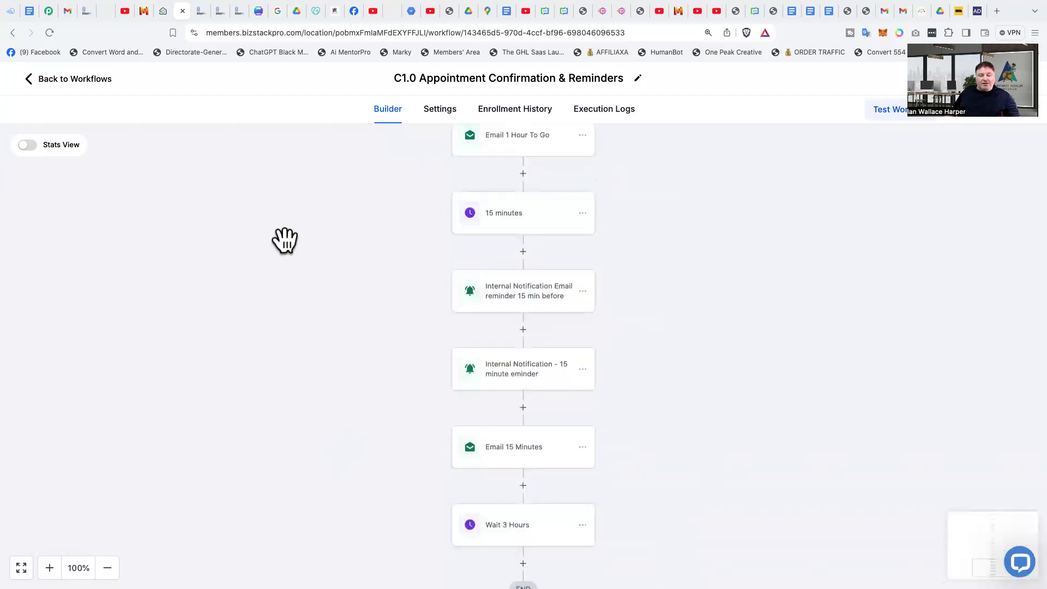
Step: Open the Internal Notification Email reminder 15 min before action, review its sender, subject and message, and close it without changes
click(526, 311)
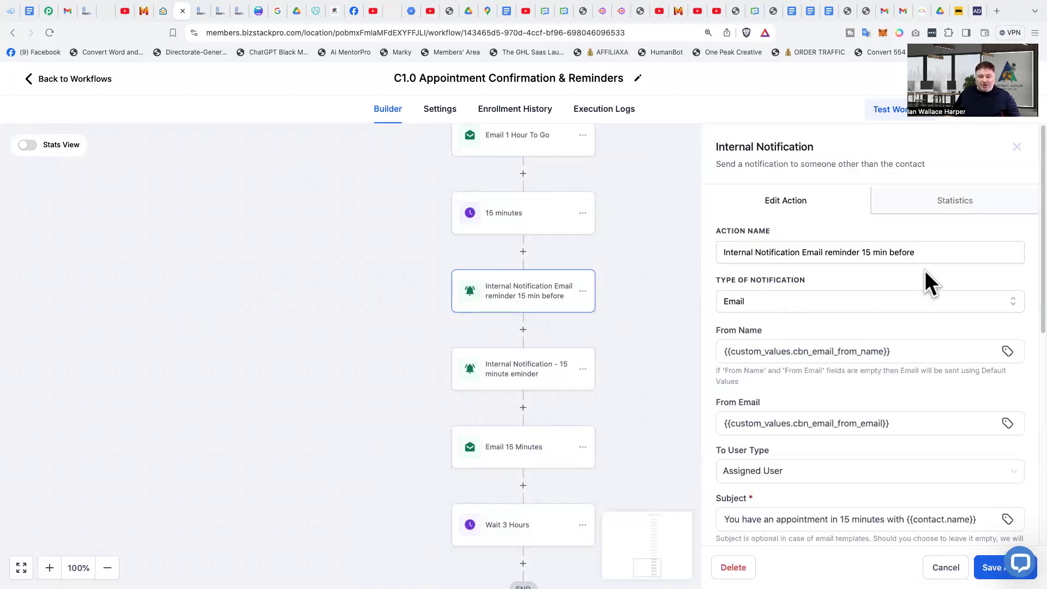
scroll(827, 296, down, 2)
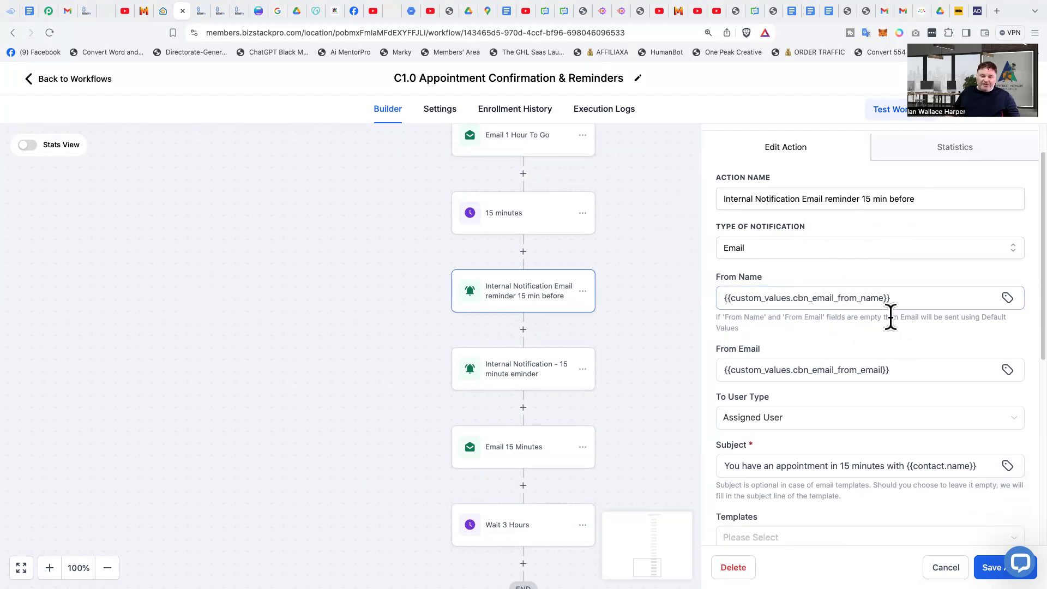
scroll(953, 346, down, 4)
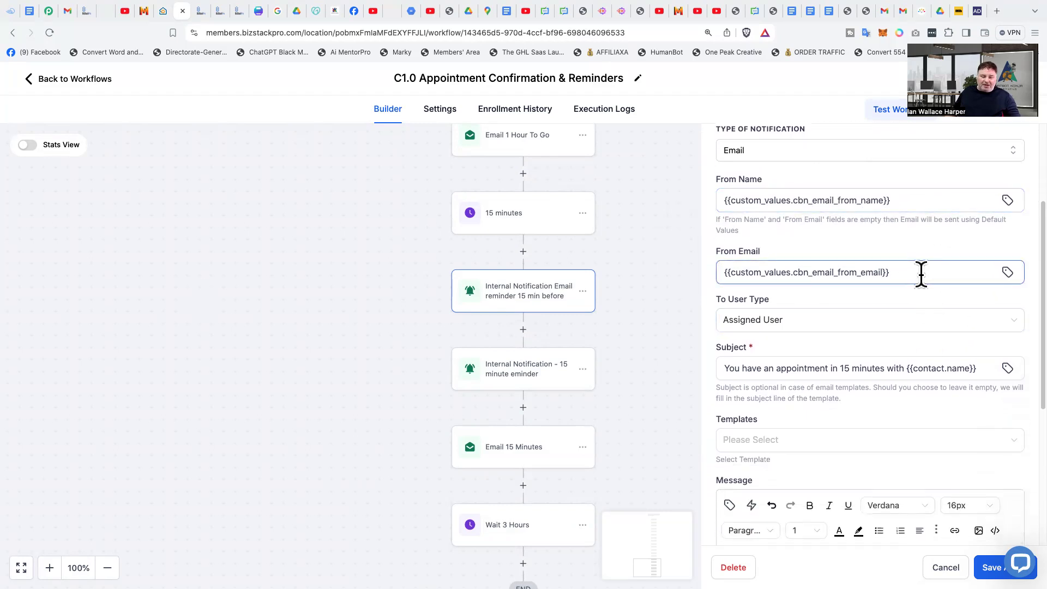
scroll(851, 353, down, 1)
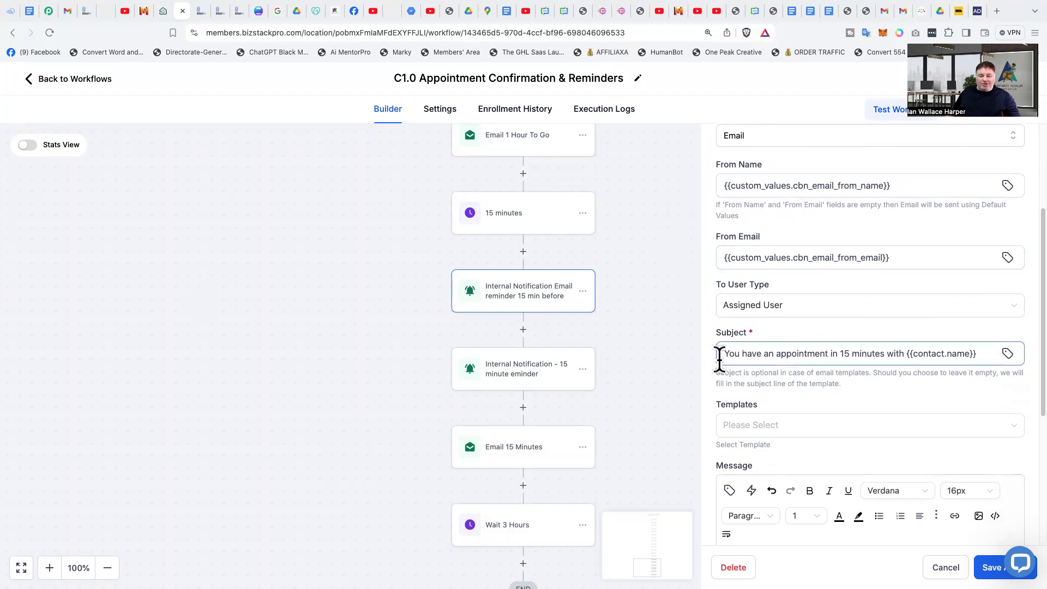
scroll(764, 366, down, 2)
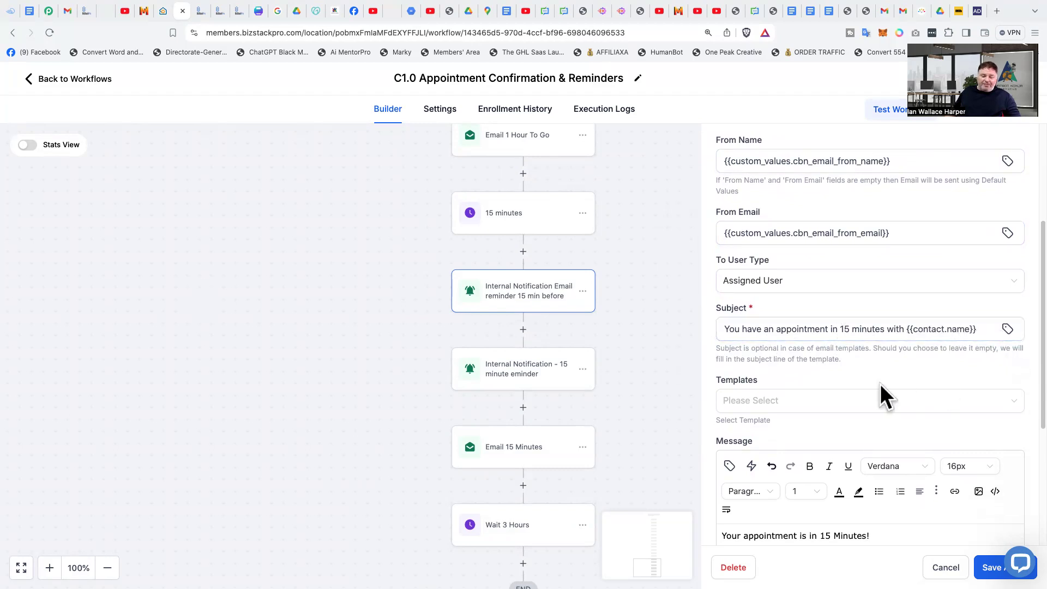
scroll(879, 382, down, 5)
scroll(878, 377, down, 1)
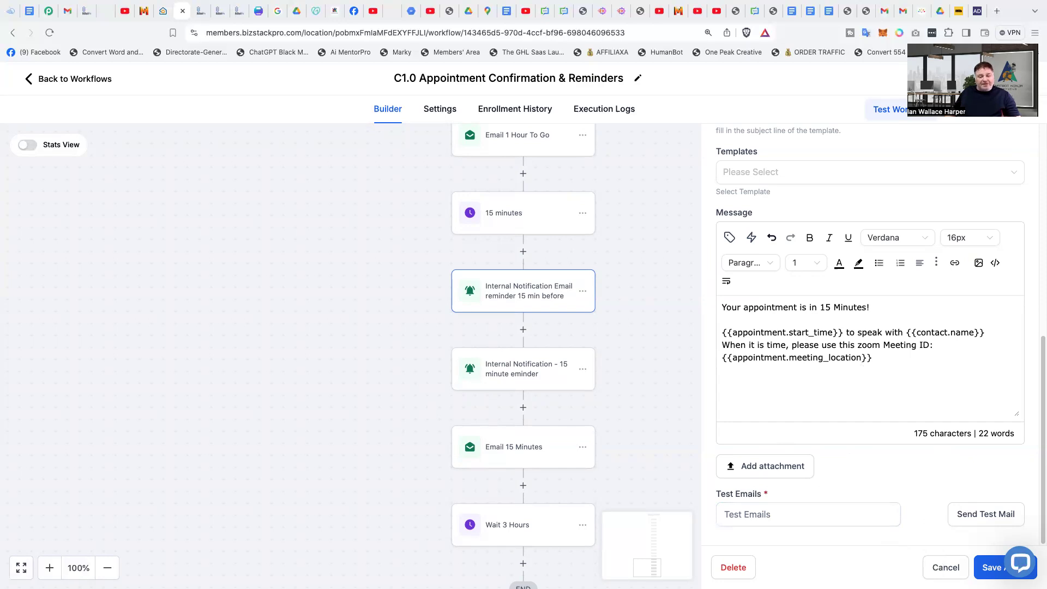
click(946, 568)
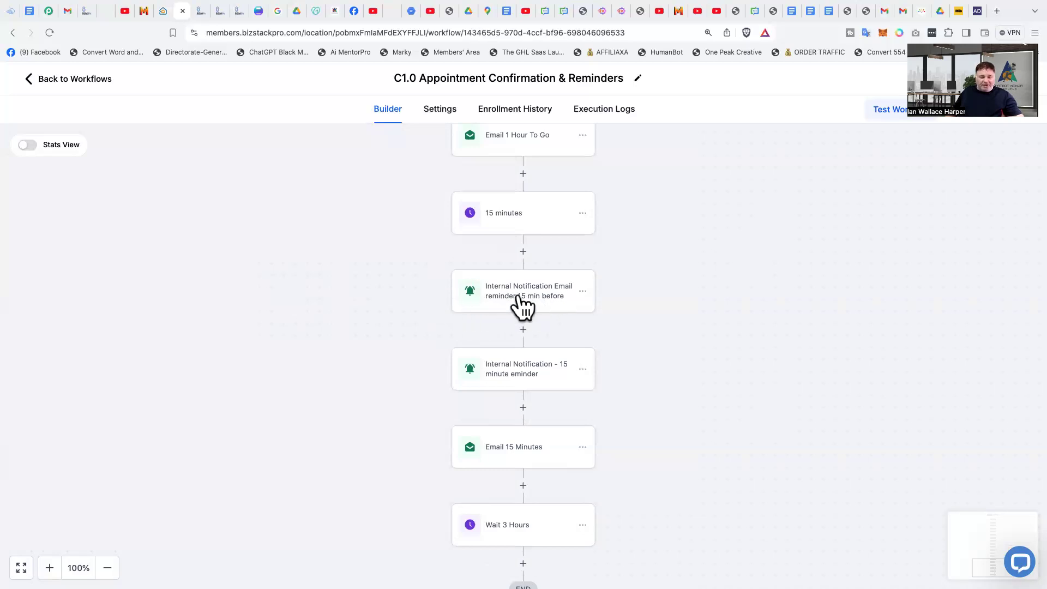
Step: Review the title, message, redirect page and recipient type of the Internal Notification - 15 minute eminder action, and close it without changes
scroll(534, 300, down, 2)
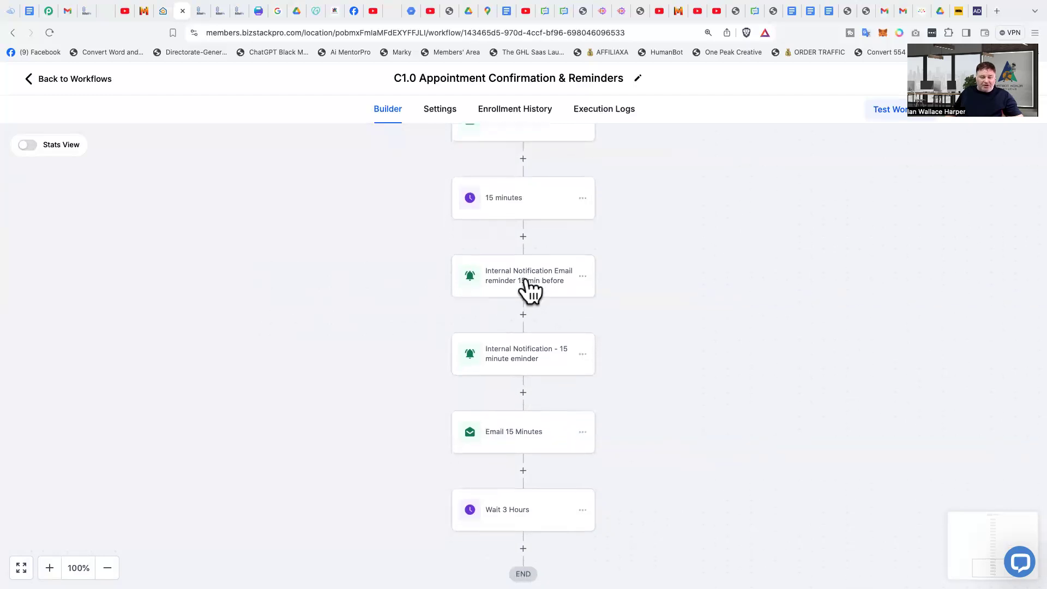
click(517, 360)
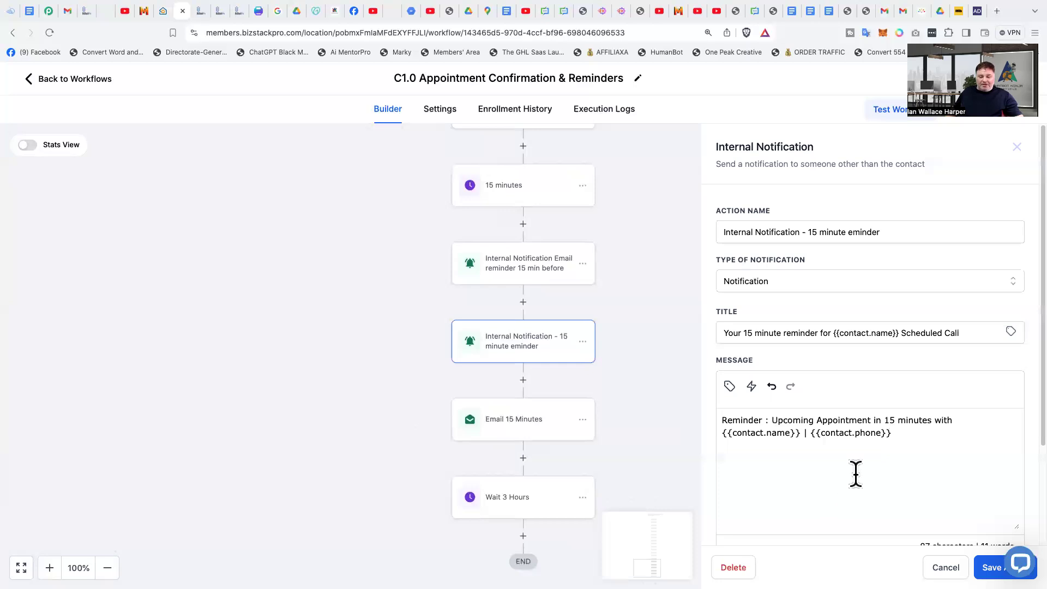
scroll(856, 474, down, 2)
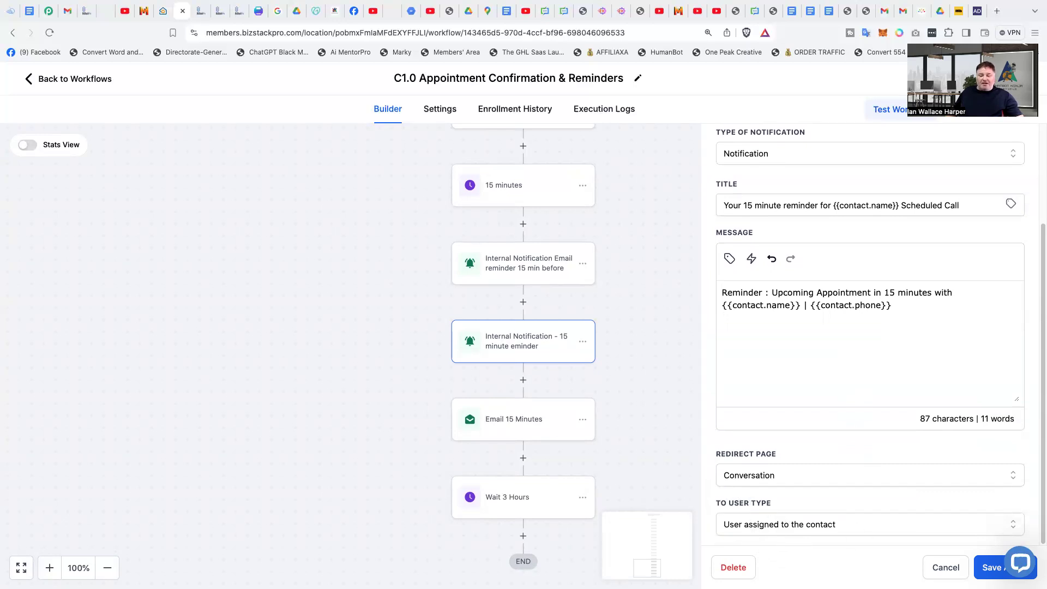
click(357, 496)
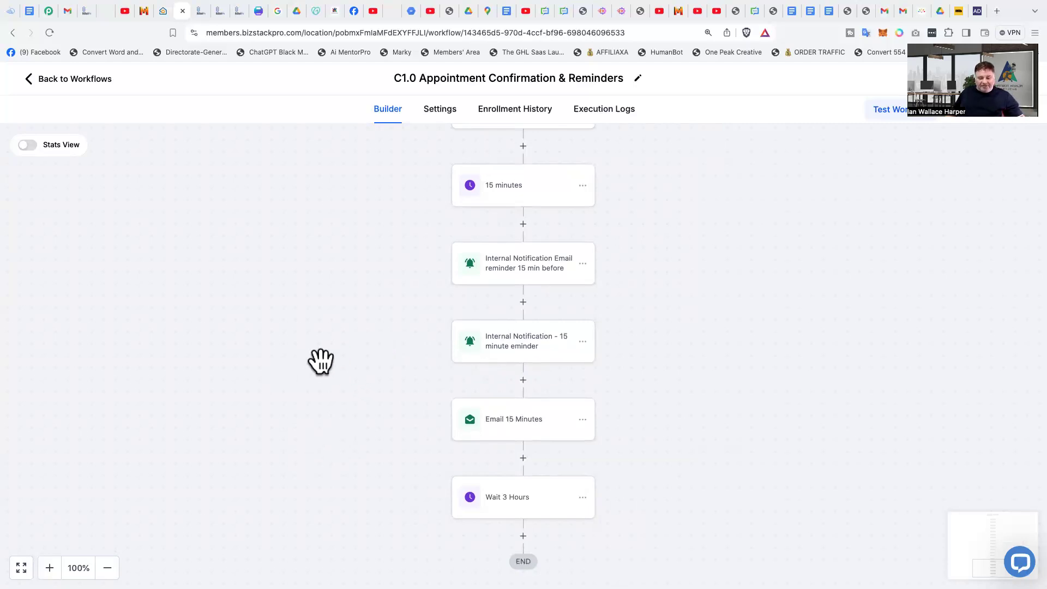
Step: Open the Email 15 Minutes action, review its subject and message, and close it without changes
click(523, 424)
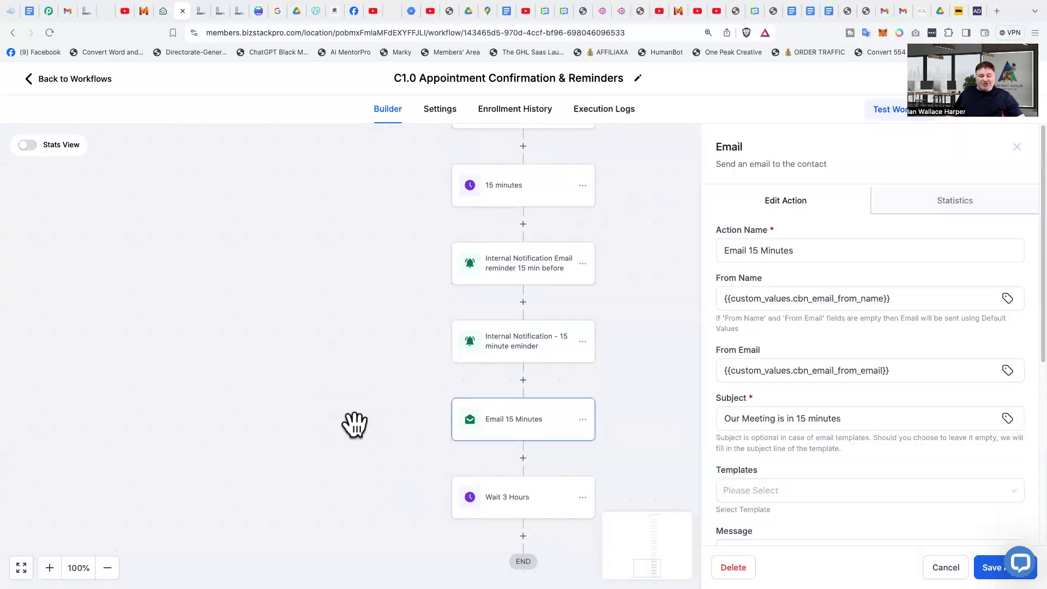
click(729, 412)
scroll(930, 349, down, 3)
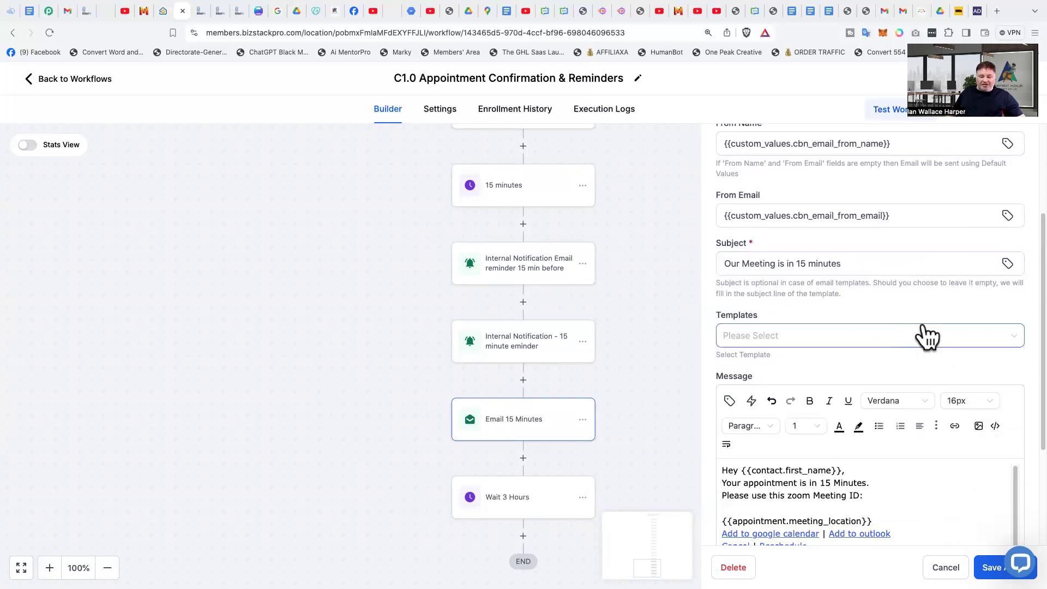
scroll(928, 336, down, 3)
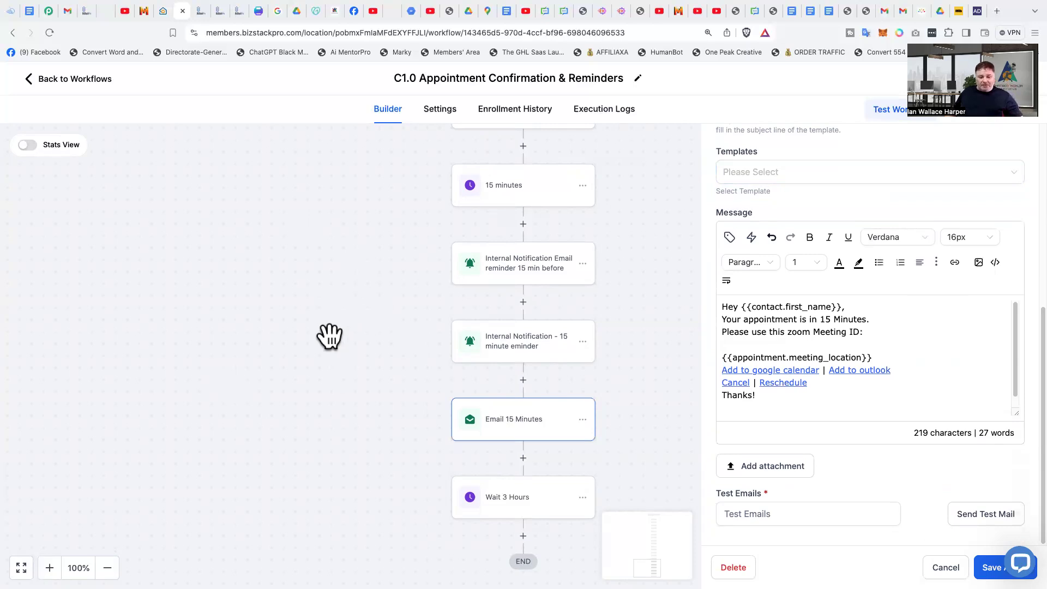
scroll(329, 337, down, 2)
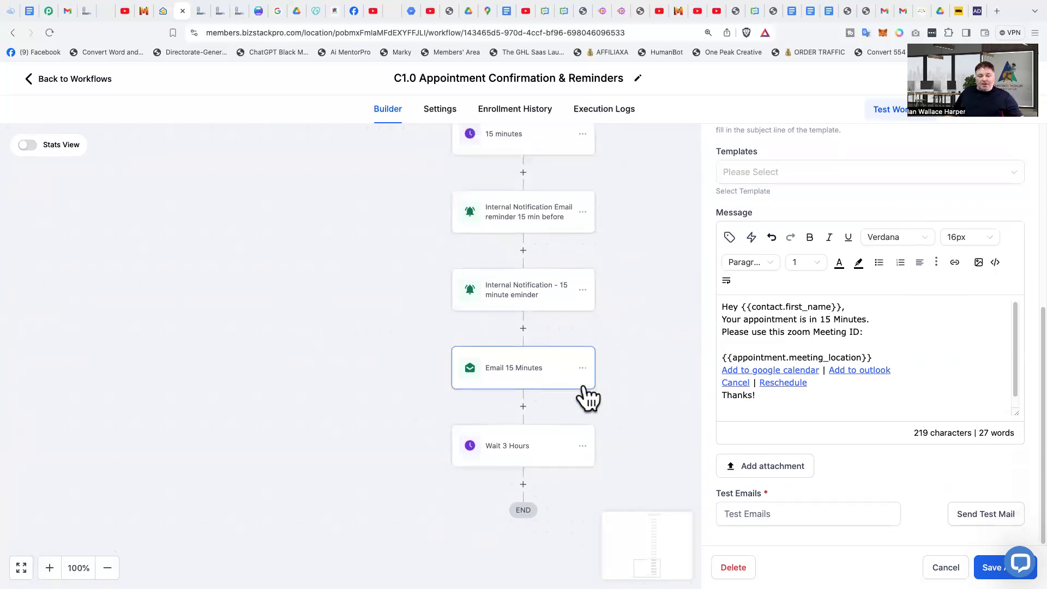
click(246, 424)
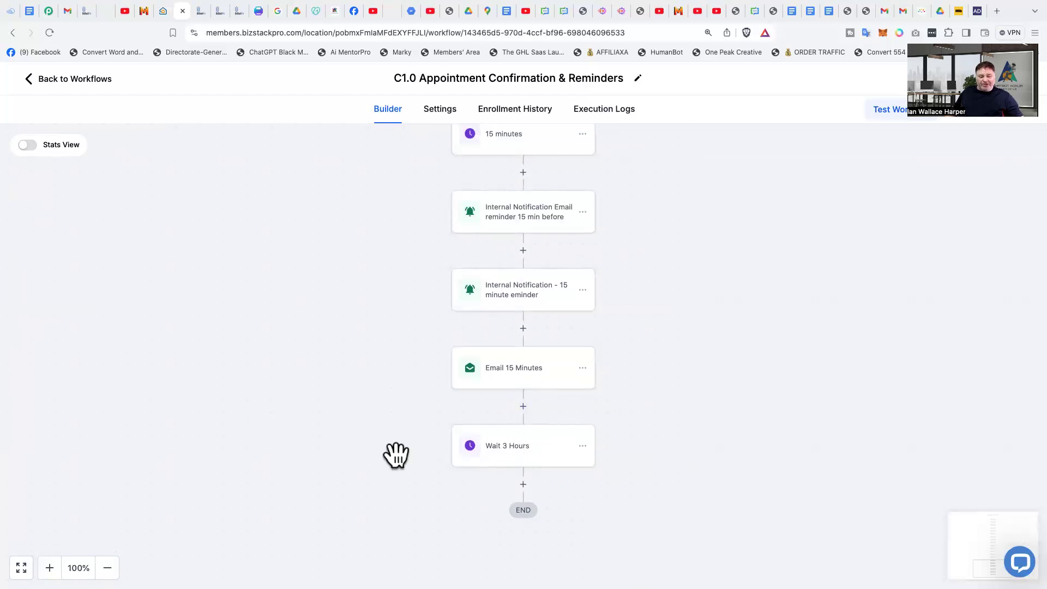
Step: Set the Wait 3 Hours action's time delay to 3 hours, and save it
click(507, 452)
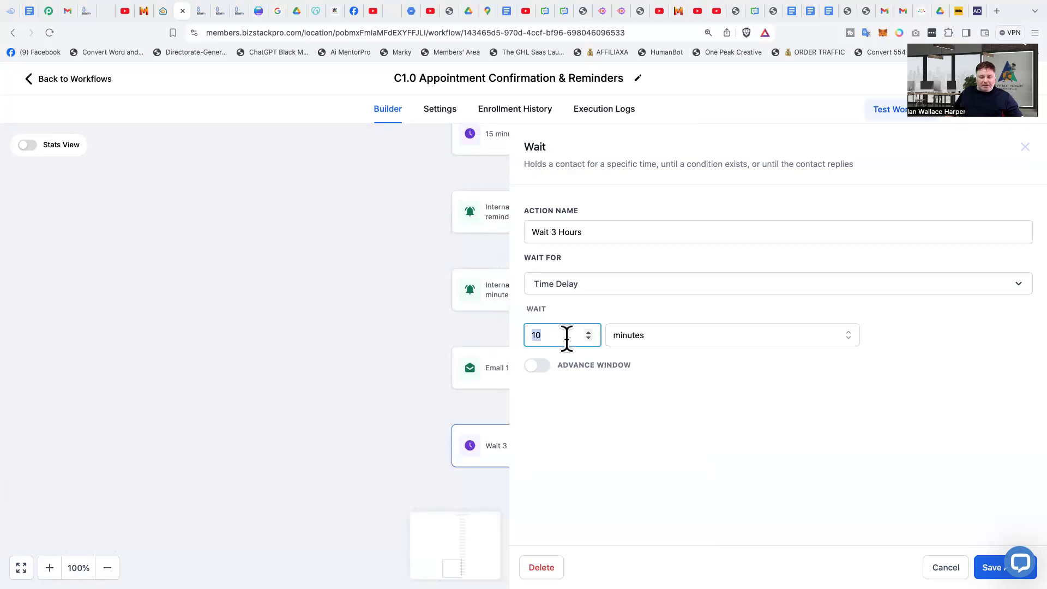
text(3)
click(649, 344)
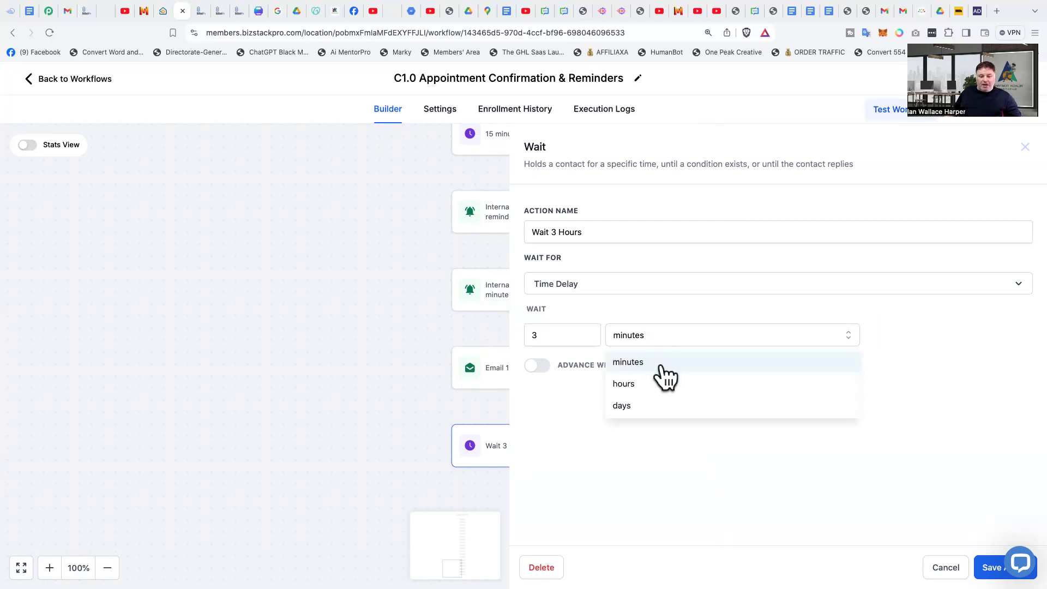
click(663, 383)
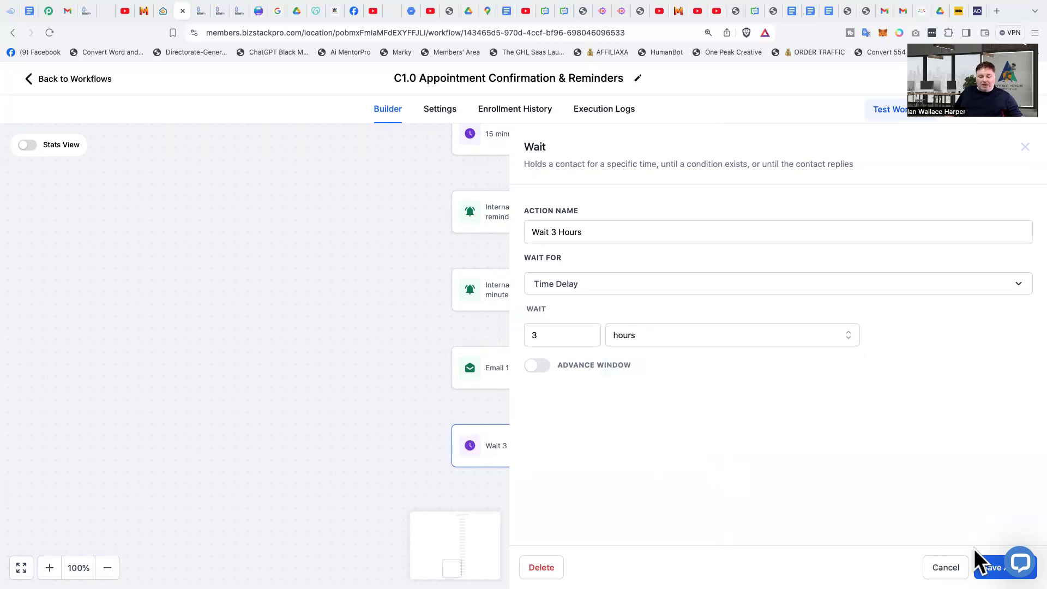
click(949, 558)
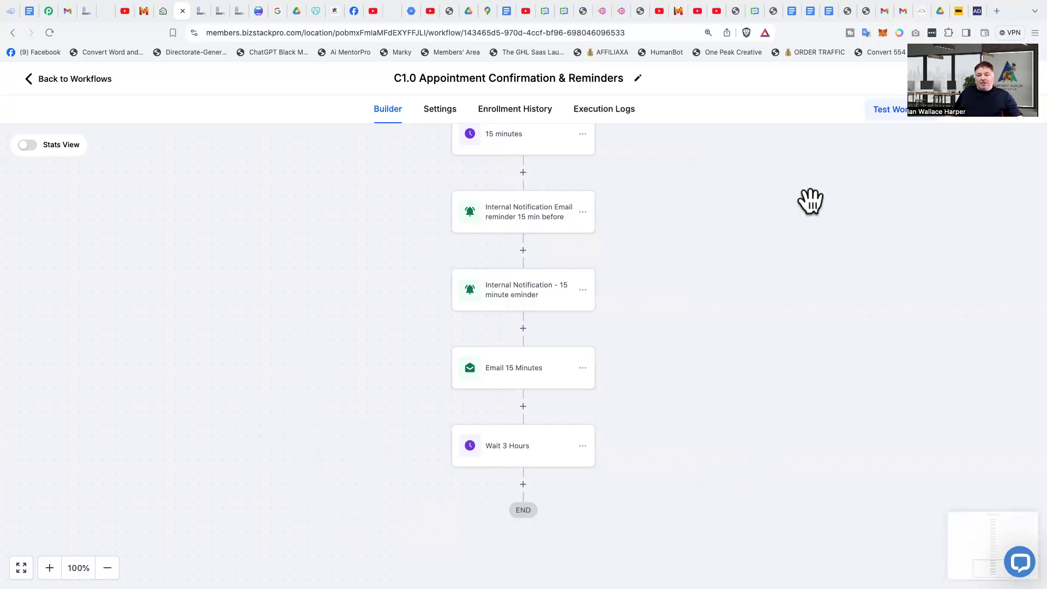
Step: Look back over the workflow's sequence of actions, from the Appointment Status is Confirmed trigger through the remove-from-workflow actions
scroll(716, 228, up, 1)
scroll(716, 228, up, 20)
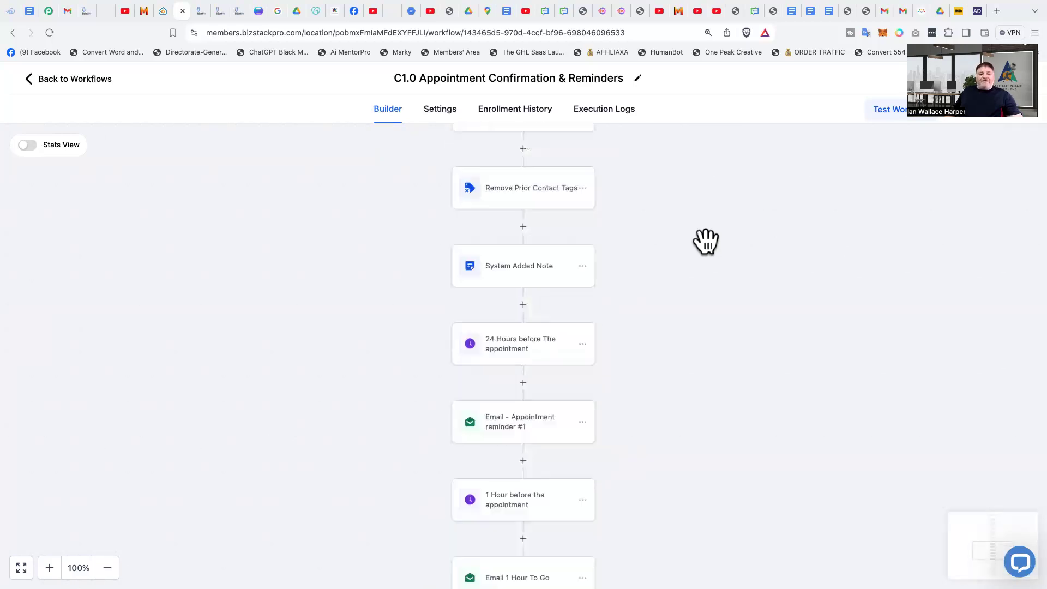
scroll(706, 242, up, 10)
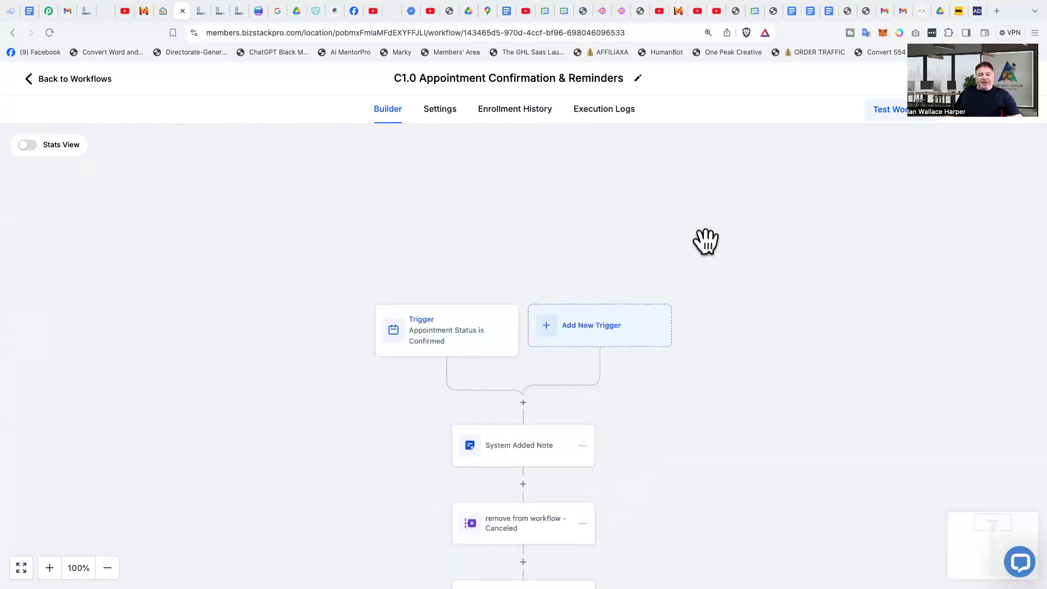
scroll(792, 286, up, 3)
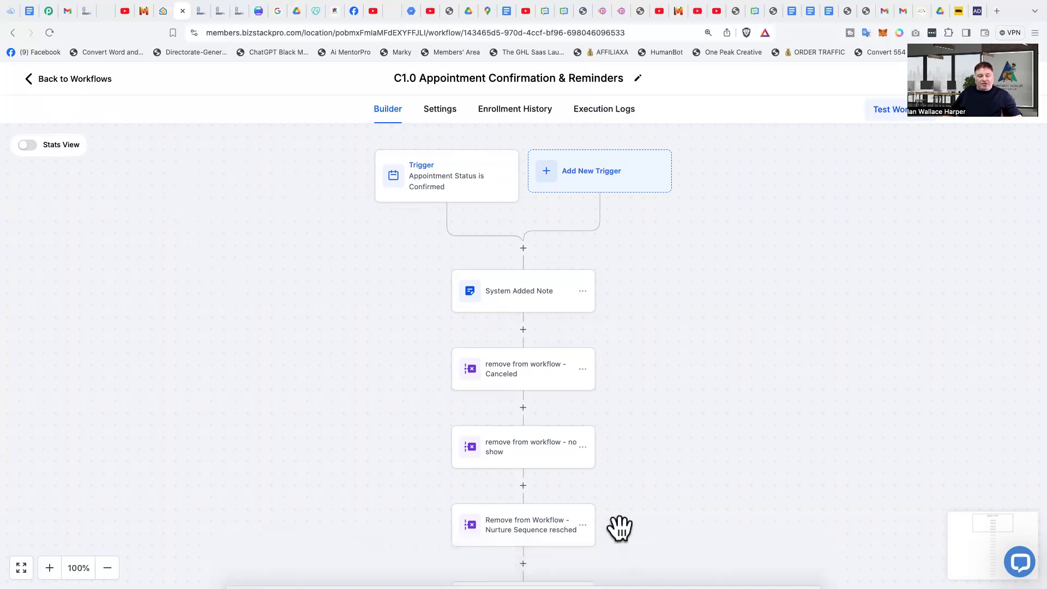
scroll(667, 522, down, 5)
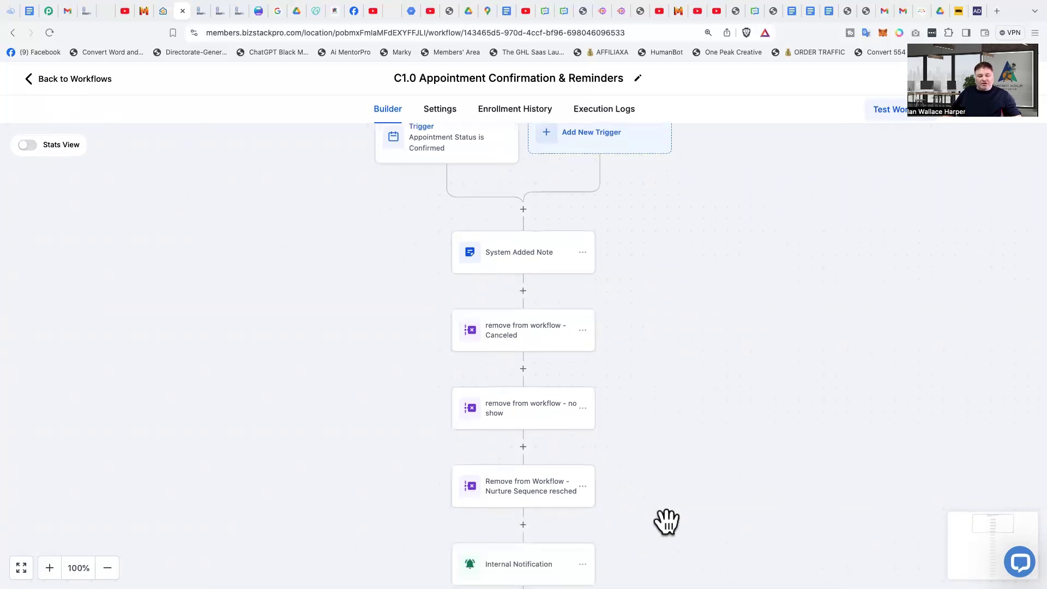
scroll(666, 522, up, 8)
scroll(666, 522, down, 15)
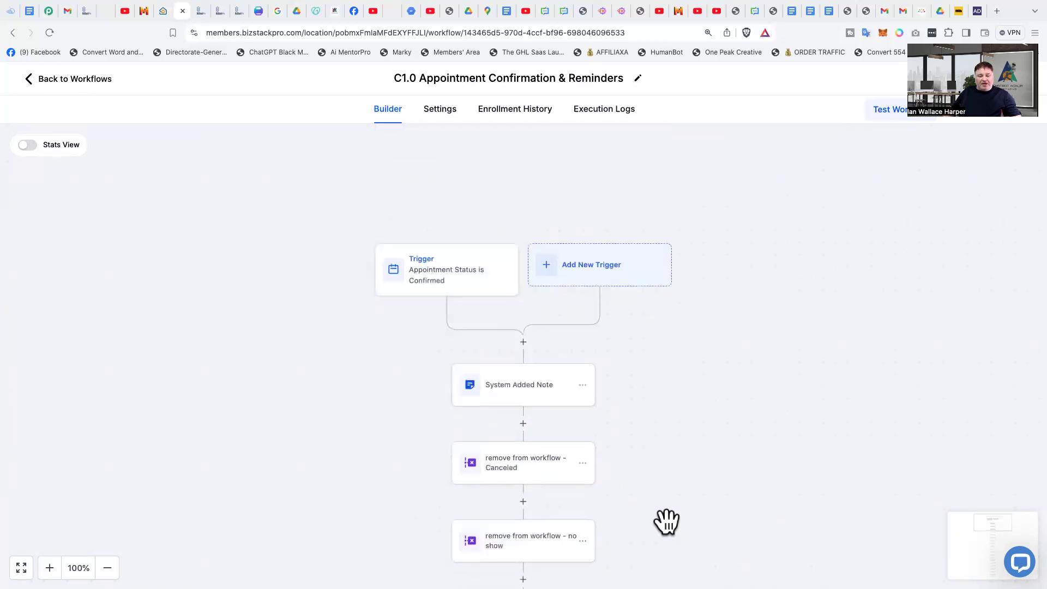